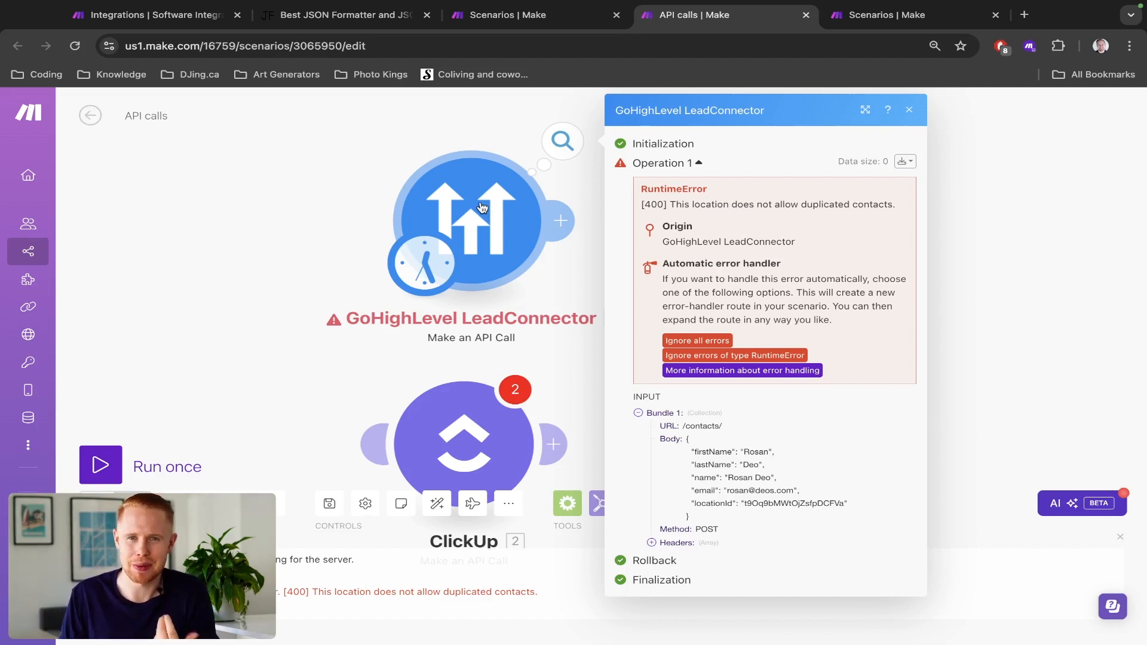
- Switch to the JSON formatter and delete the stray characters before the opening brace of the meal JSON
{"action": "triple_click", "coordinate": [646, 203]}
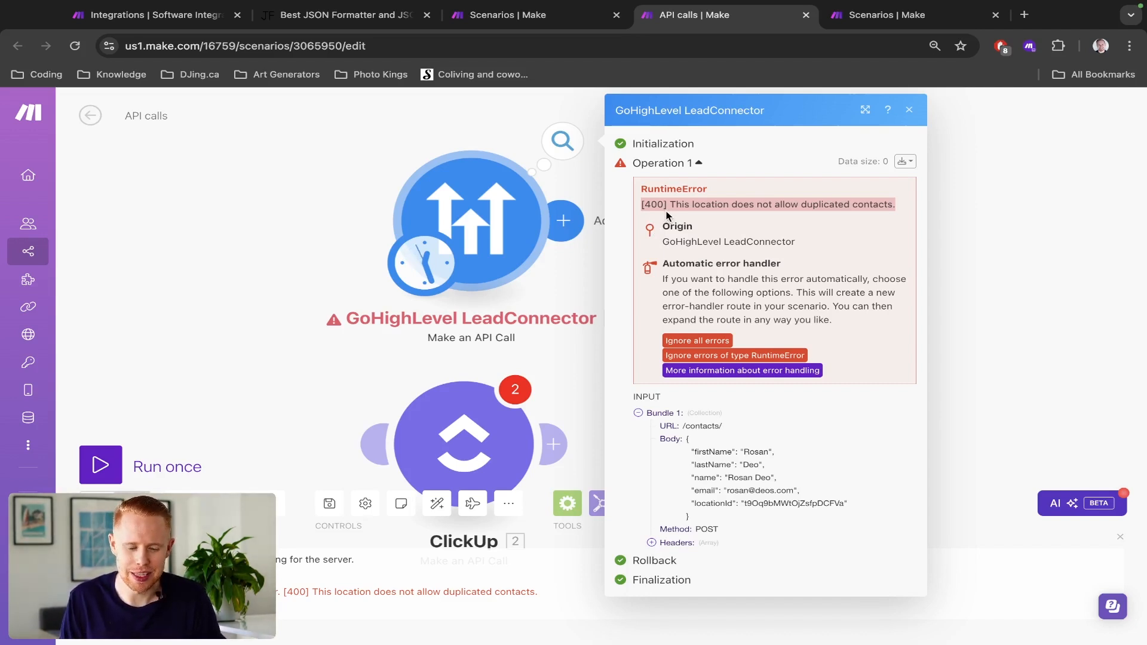
{"action": "key", "text": "super+2"}
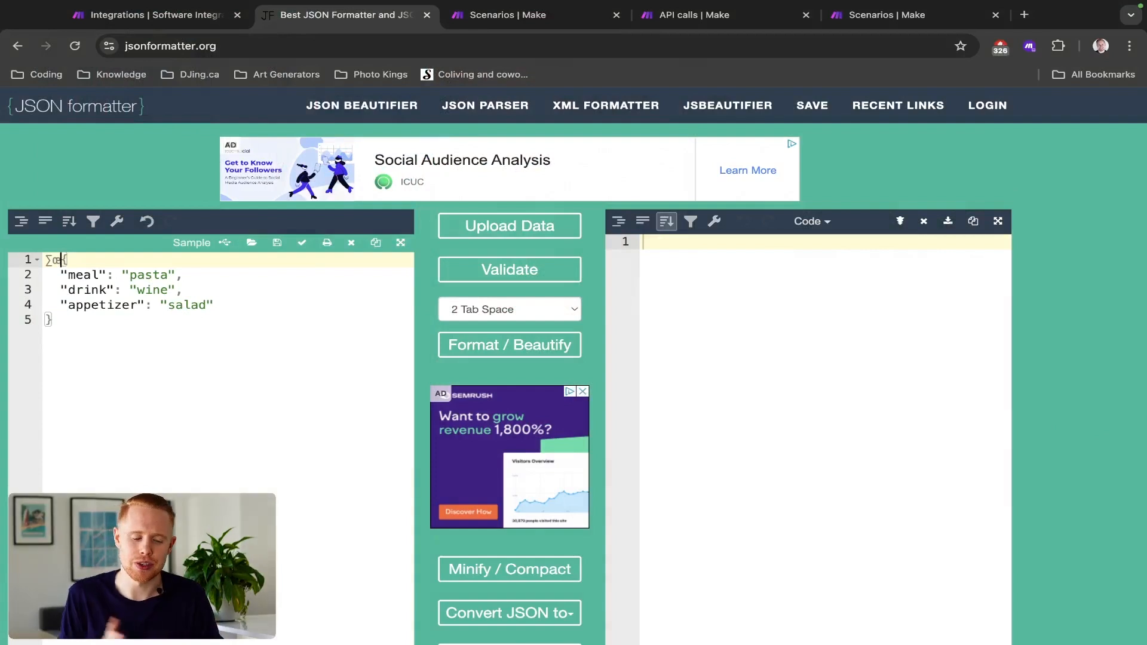
{"action": "key", "text": "BackSpace"}
{"action": "key", "text": "BackSpace"}
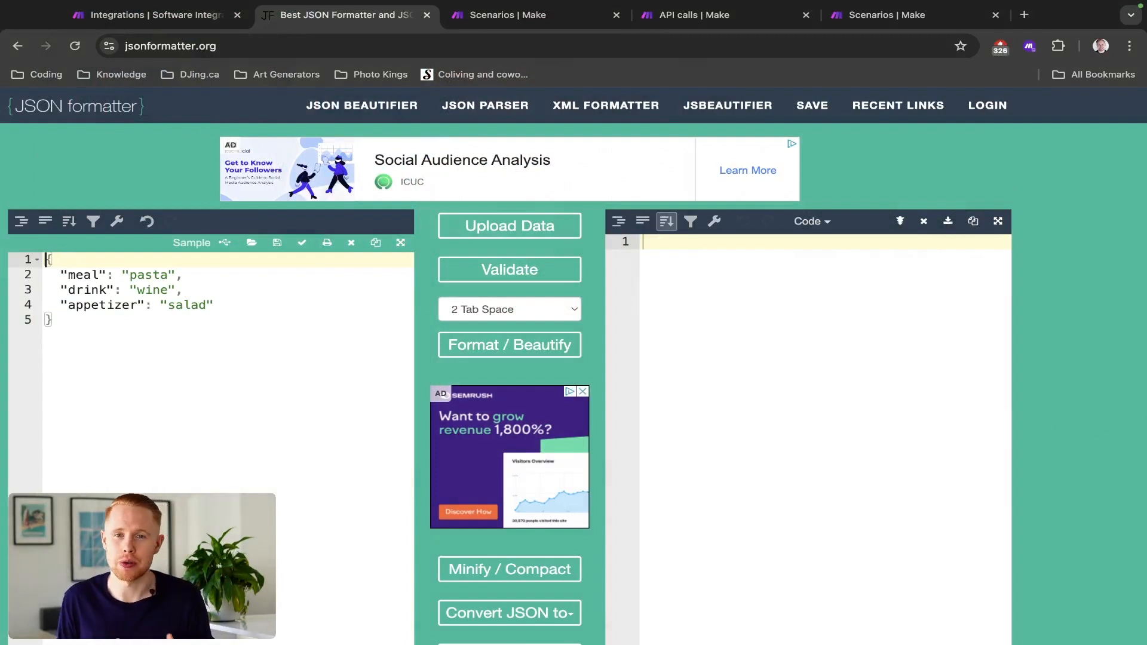
{"action": "key", "text": "ctrl+Tab"}
{"action": "key", "text": "ctrl+Tab"}
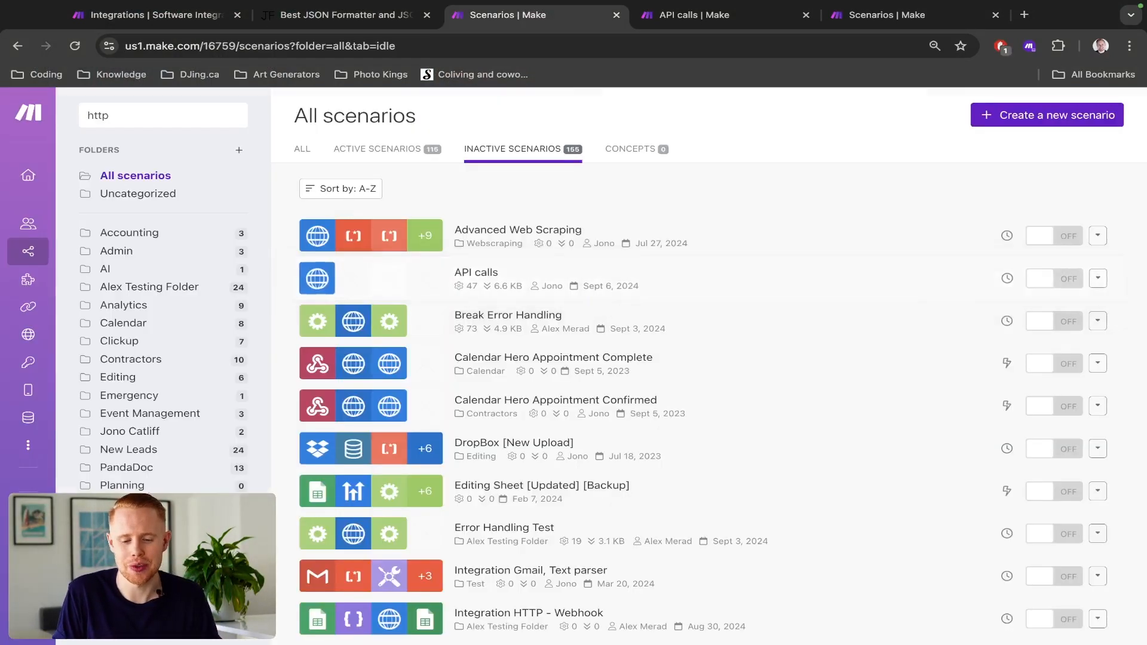
{"action": "key", "text": "ctrl+shift+Tab"}
{"action": "key", "text": "ctrl+shift+Tab"}
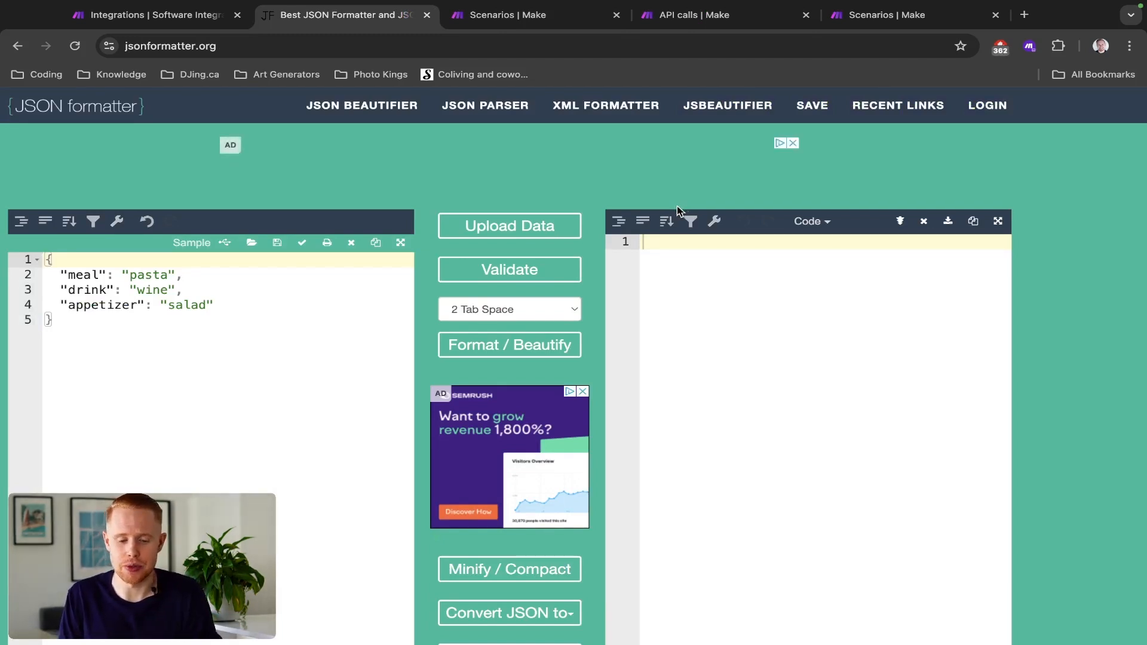
- Switch to the Make integrations page and look over the featured and available apps
{"action": "key", "text": "ctrl+Tab"}
{"action": "key", "text": "ctrl+Tab"}
{"action": "key", "text": "ctrl+Tab"}
{"action": "key", "text": "ctrl+Tab"}
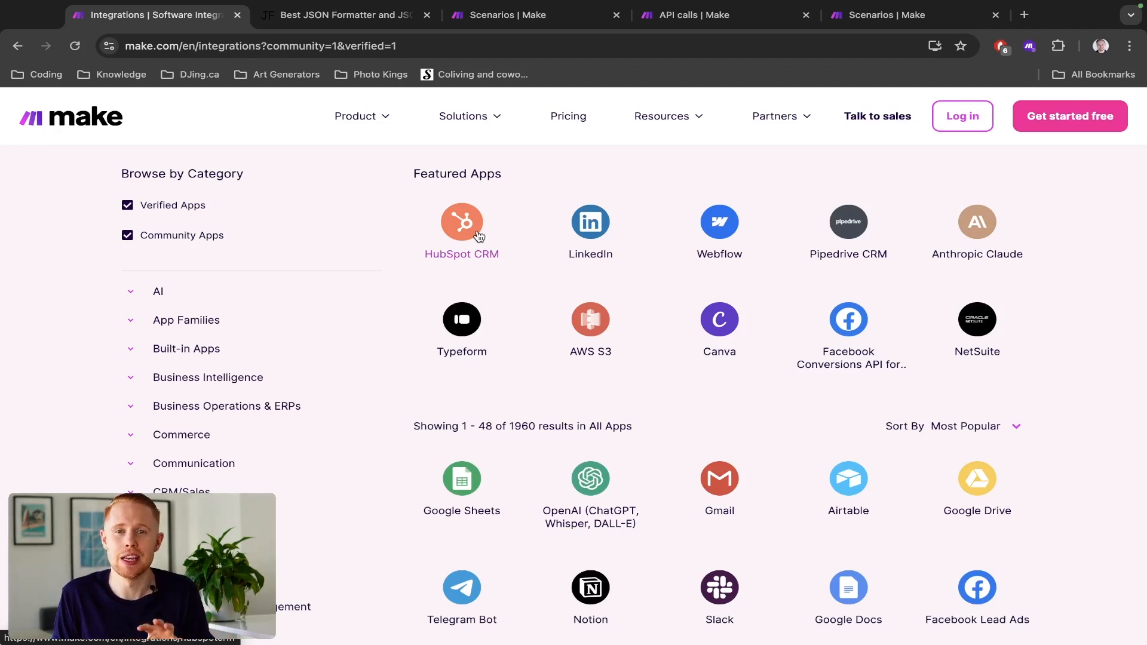
- Create a new scenario from the All scenarios page and open the GoHighLevel LeadConnector modules for its first module
{"action": "key", "text": "ctrl+Tab"}
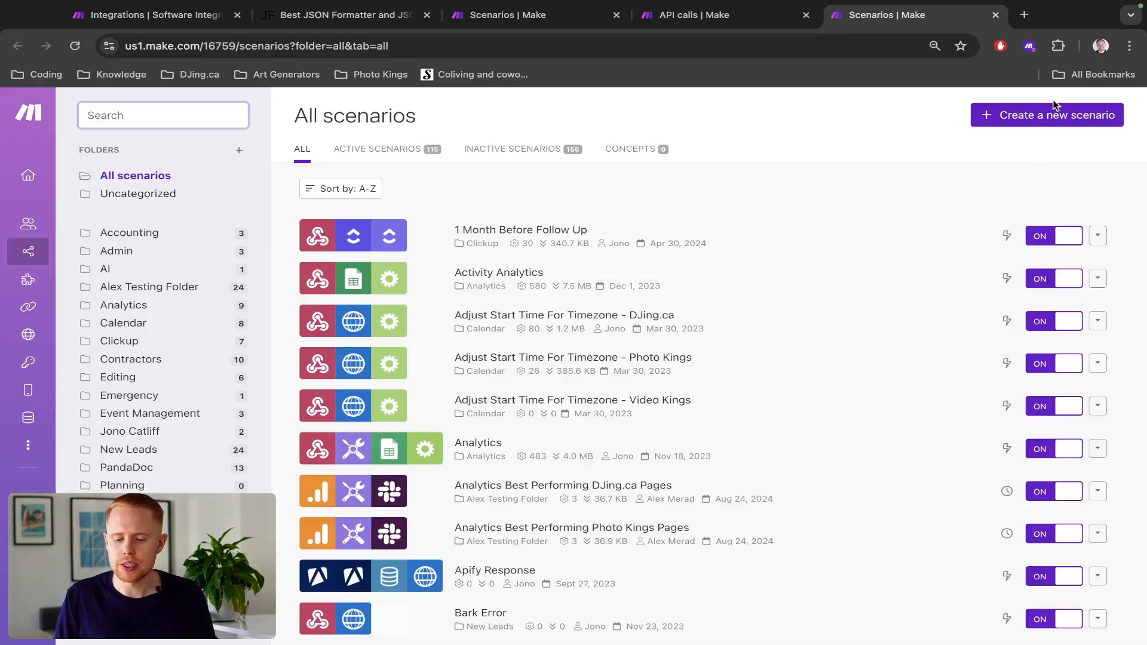
{"action": "left_click", "coordinate": [1032, 117]}
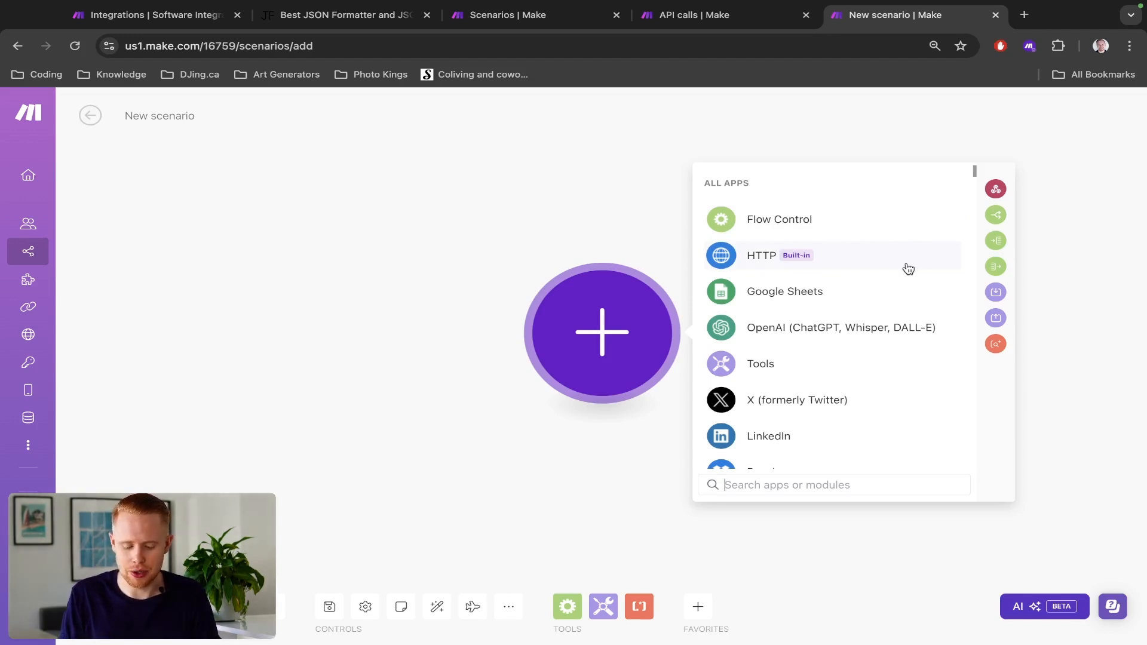
{"action": "type", "text": "go high level"}
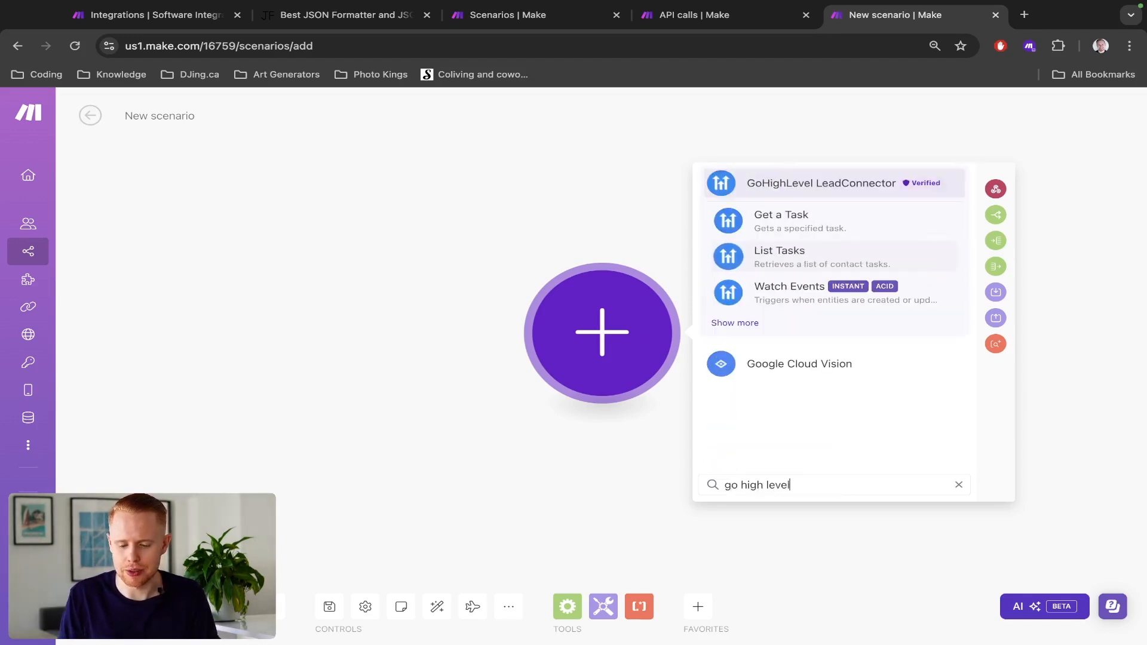
{"action": "left_click", "coordinate": [824, 185]}
- Review the available GoHighLevel LeadConnector modules, from Watch Events to Make an API Call
{"action": "scroll", "coordinate": [813, 304], "scroll_direction": "down", "scroll_amount": 1}
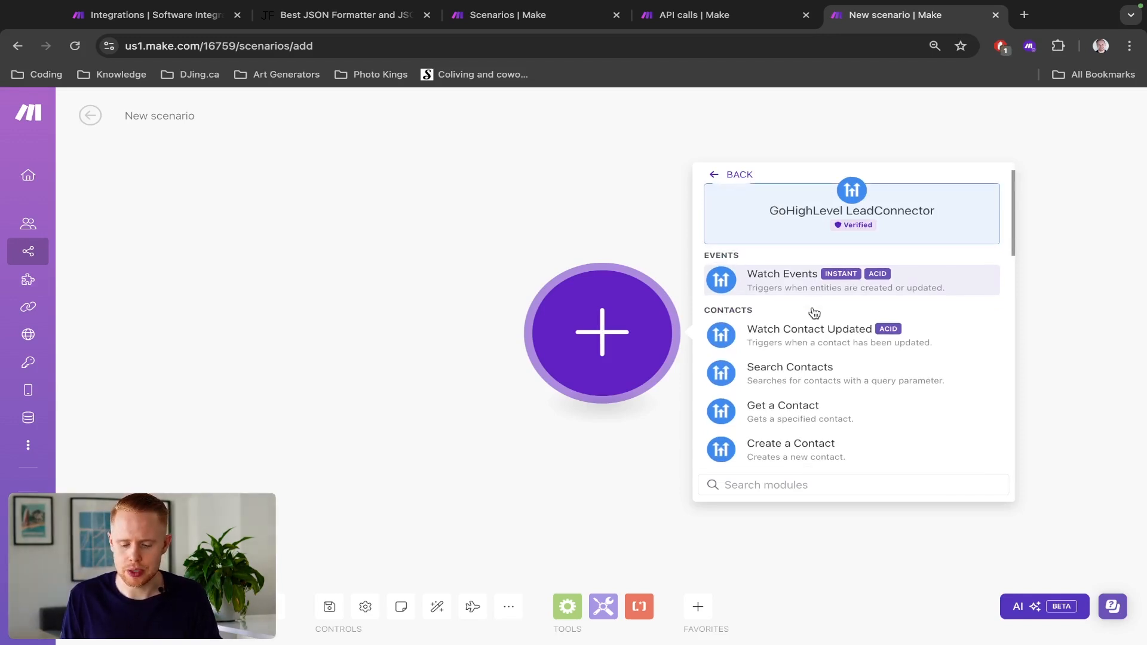
{"action": "scroll", "coordinate": [813, 291], "scroll_direction": "down", "scroll_amount": 1}
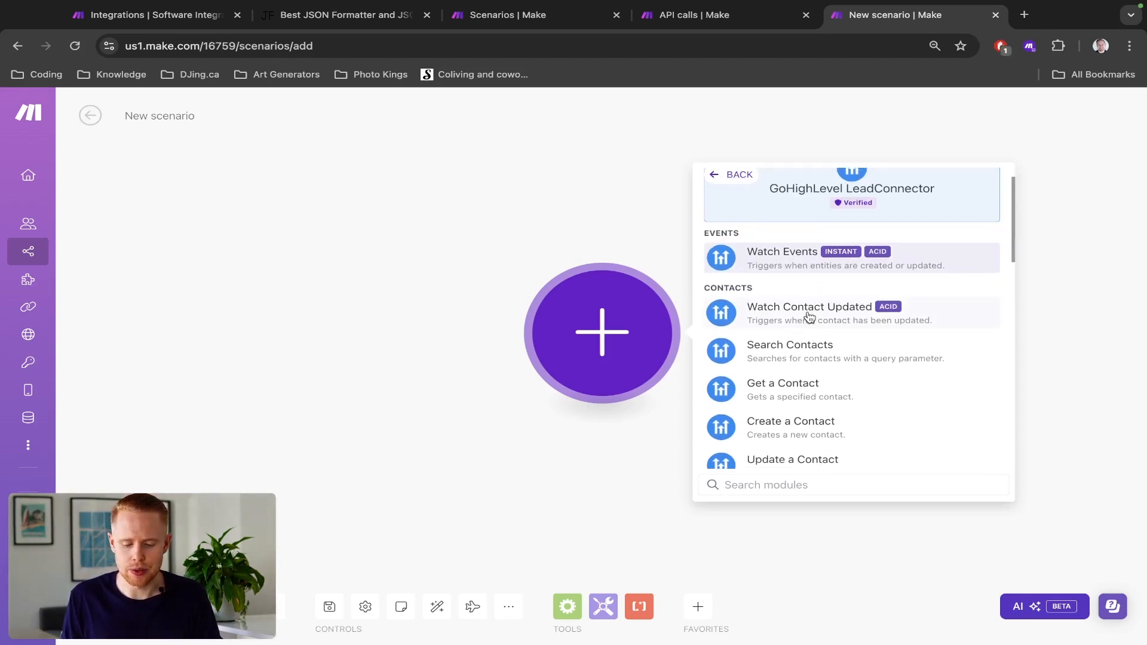
{"action": "scroll", "coordinate": [801, 352], "scroll_direction": "down", "scroll_amount": 3}
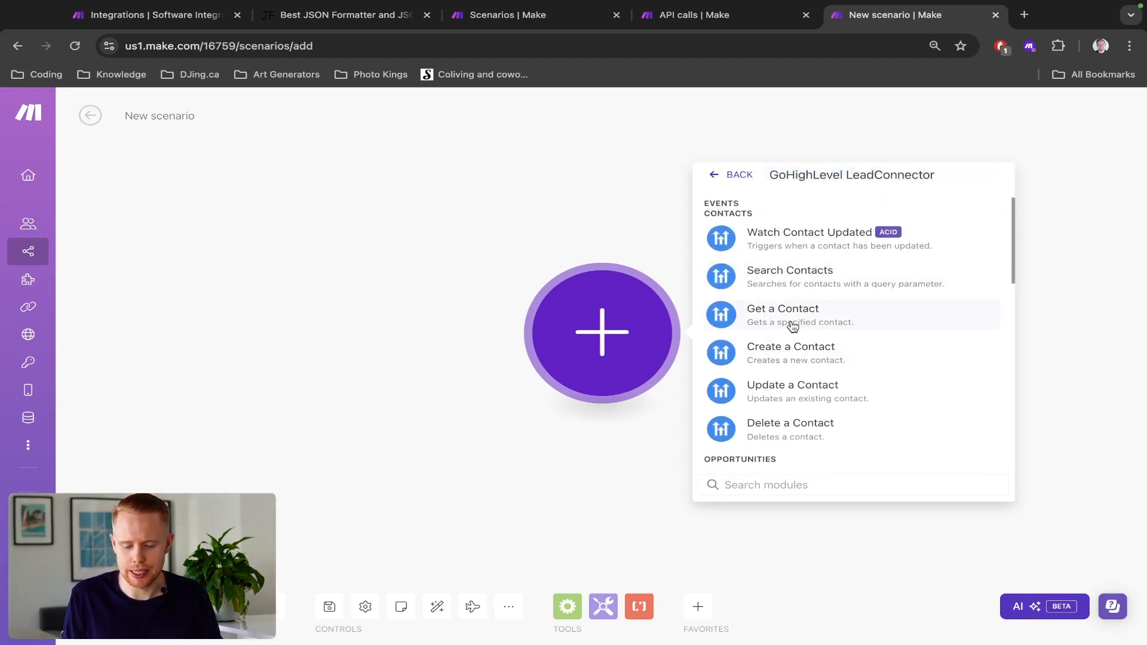
{"action": "scroll", "coordinate": [793, 344], "scroll_direction": "down", "scroll_amount": 1}
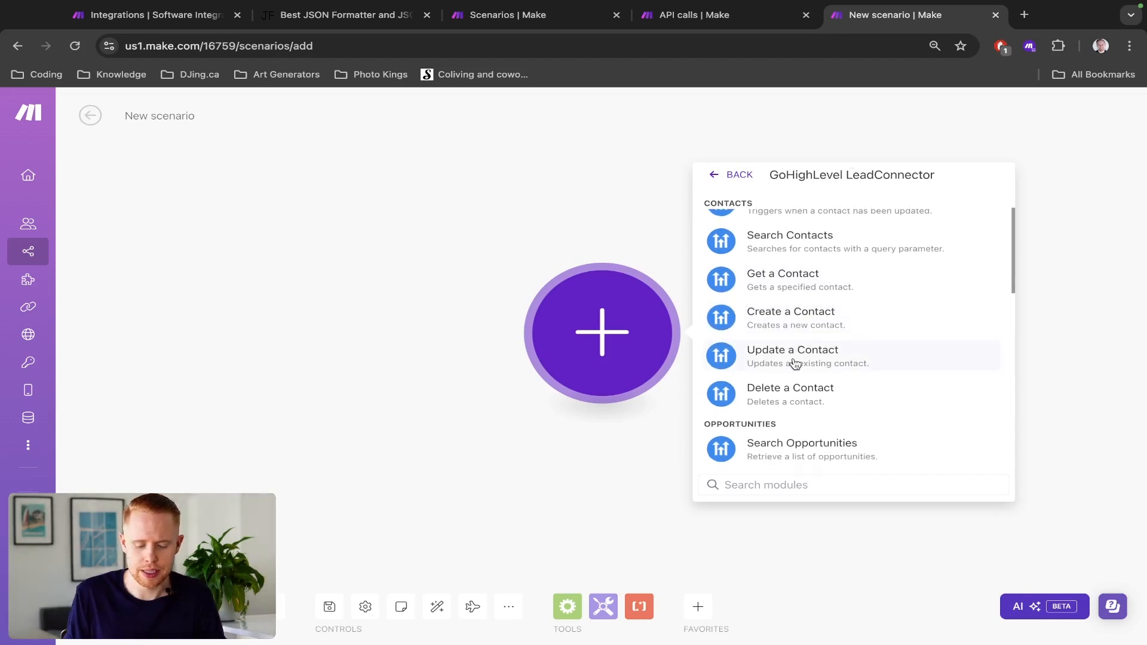
{"action": "scroll", "coordinate": [794, 362], "scroll_direction": "down", "scroll_amount": 5}
{"action": "scroll", "coordinate": [795, 363], "scroll_direction": "down", "scroll_amount": 12}
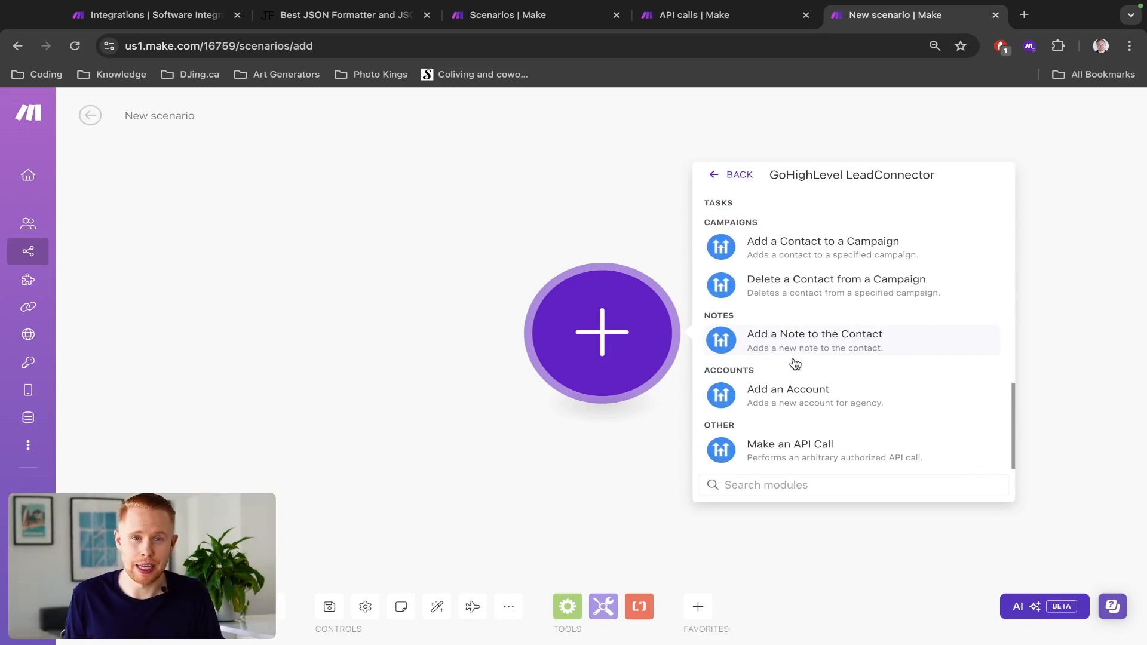
- Search the web for the GoHighLevel API in a new browser tab and open the HighLevel API support article
{"action": "key", "text": "ctrl+t"}
{"action": "type", "text": "gohgih"}
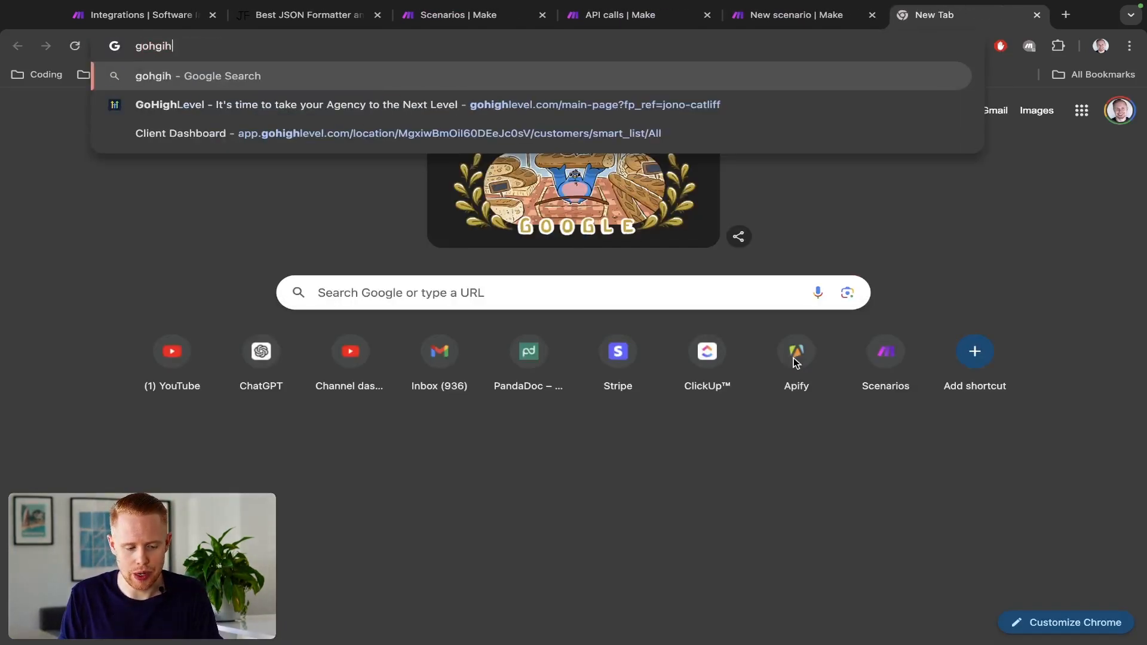
{"action": "type", "text": "level api"}
{"action": "key", "text": "Return"}
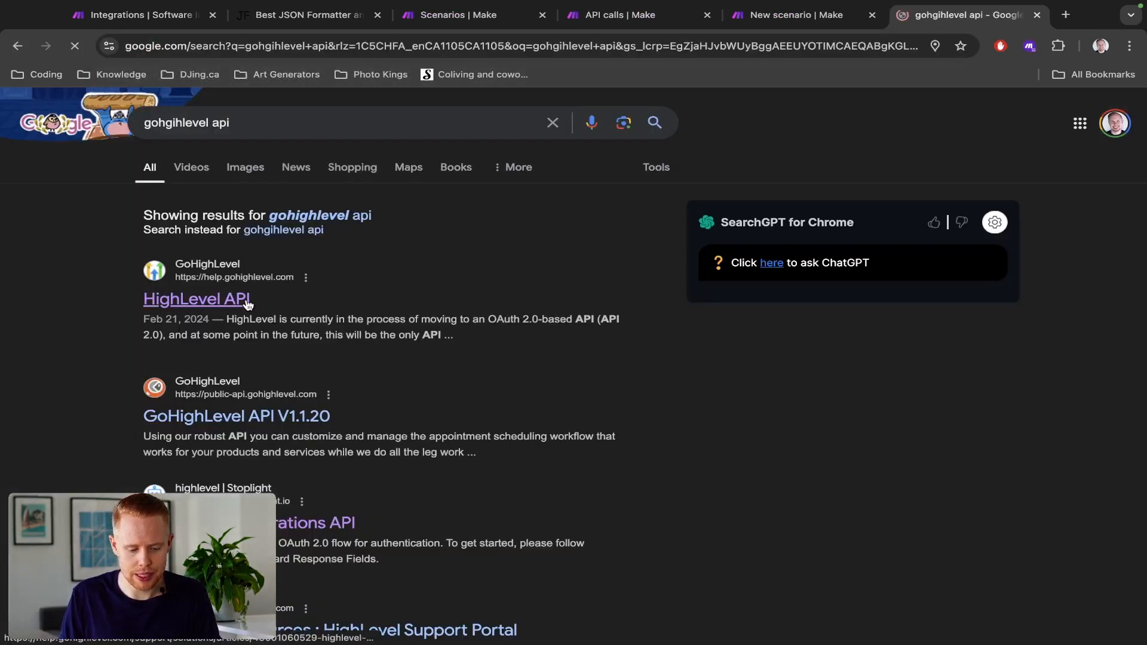
{"action": "left_click", "coordinate": [246, 302]}
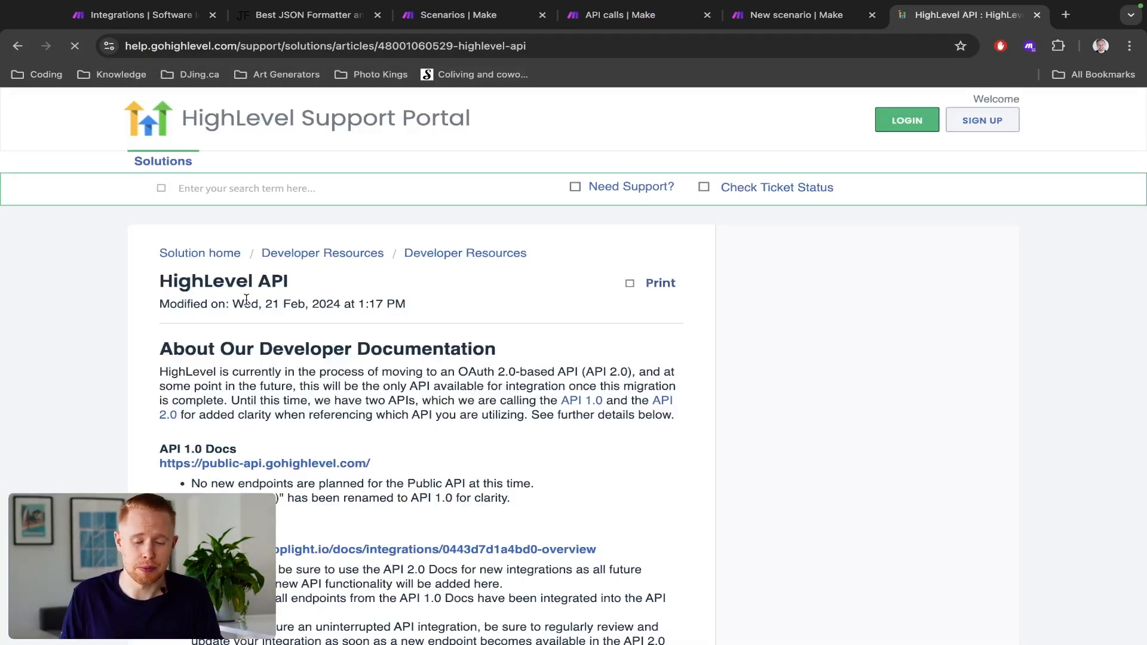
- Open the API 2.0 Docs linked in the support article and close the article's tab
{"action": "scroll", "coordinate": [354, 443], "scroll_direction": "down", "scroll_amount": 2}
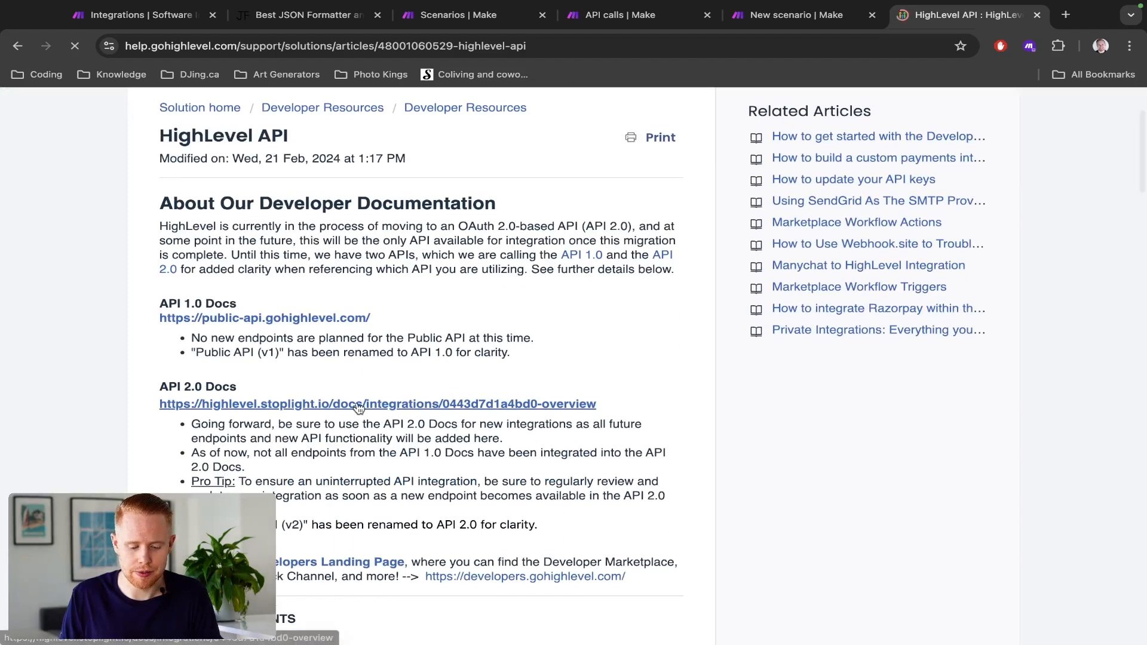
{"action": "left_click", "coordinate": [356, 403]}
{"action": "key", "text": "ctrl+shift+Tab"}
{"action": "key", "text": "super+w"}
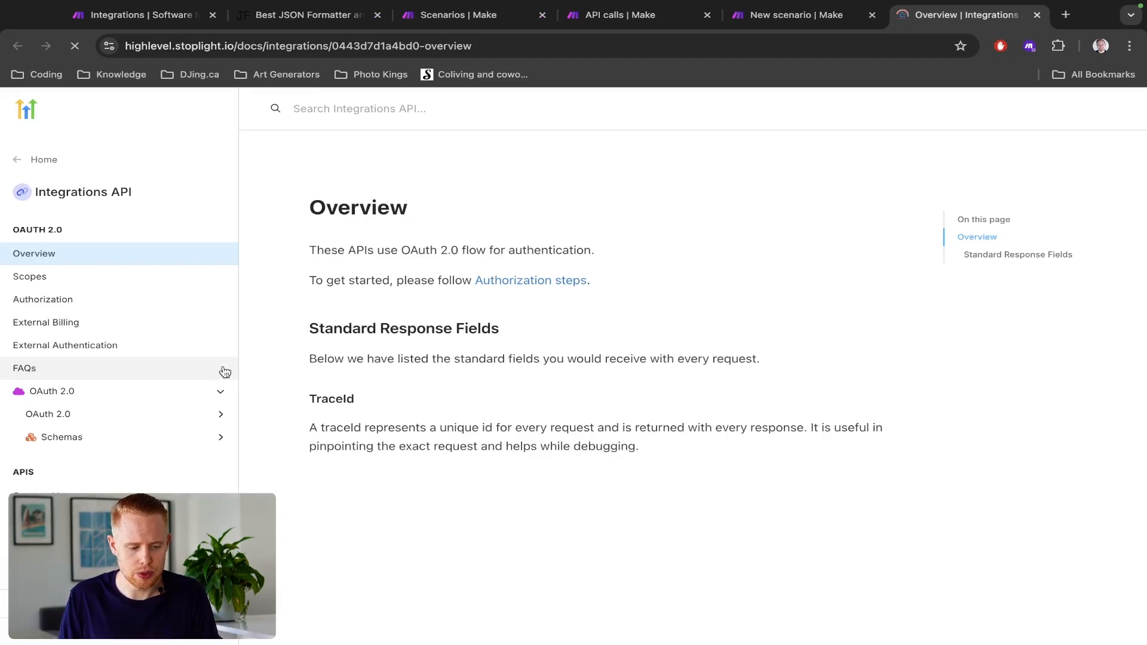
- Locate the Calendars endpoints in the API docs and search the scenario's GoHighLevel modules for "calendar"
{"action": "scroll", "coordinate": [201, 371], "scroll_direction": "down", "scroll_amount": 7}
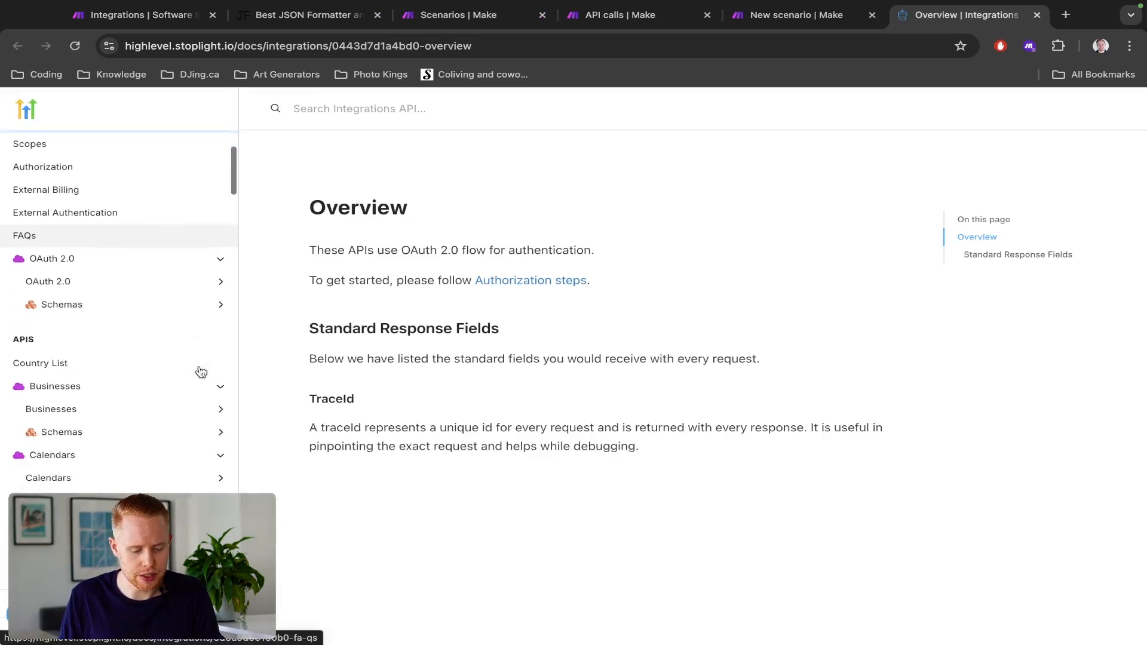
{"action": "scroll", "coordinate": [200, 371], "scroll_direction": "up", "scroll_amount": 4}
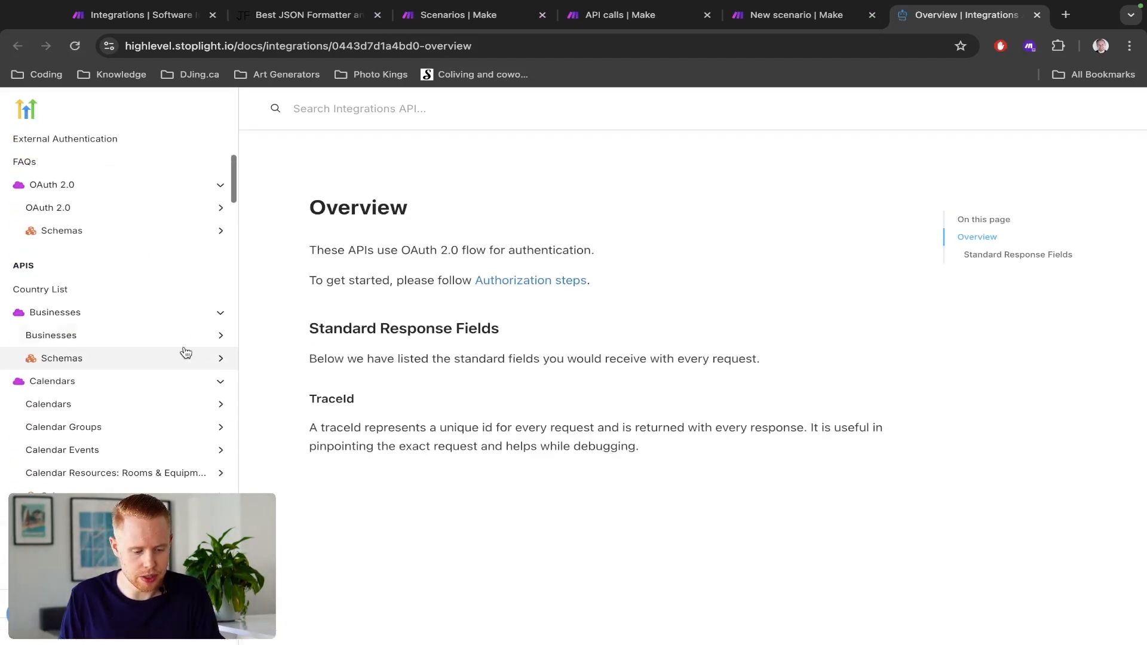
{"action": "key", "text": "ctrl+shift+Tab"}
{"action": "type", "text": "calendar"}
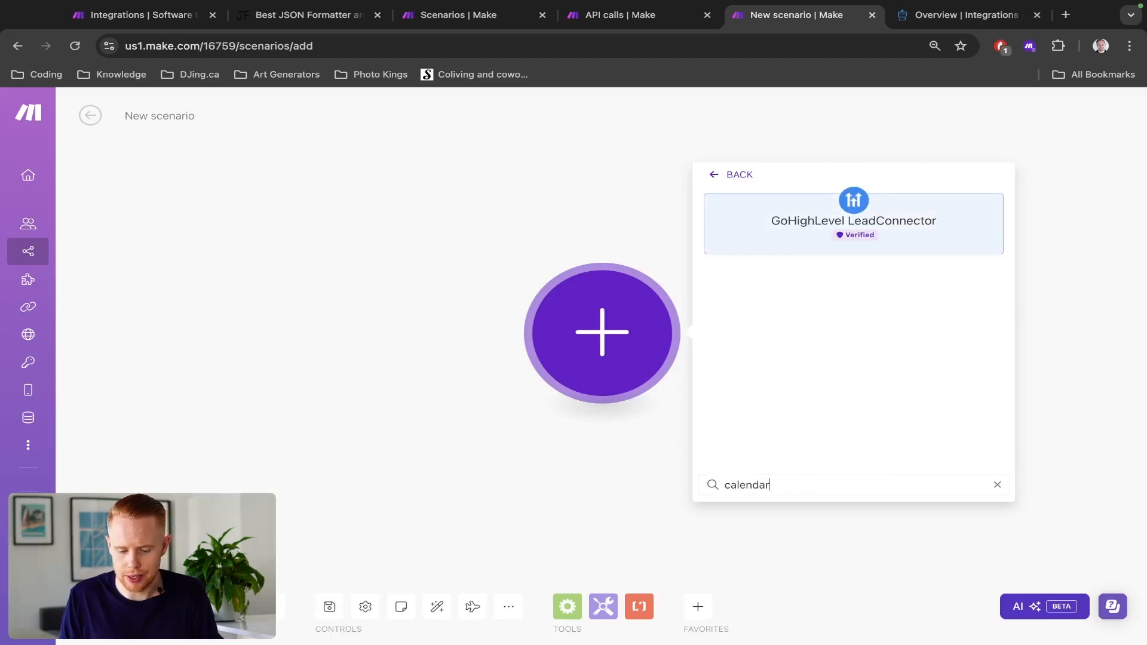
{"action": "key", "text": "ctrl+a"}
{"action": "key", "text": "ctrl+Tab"}
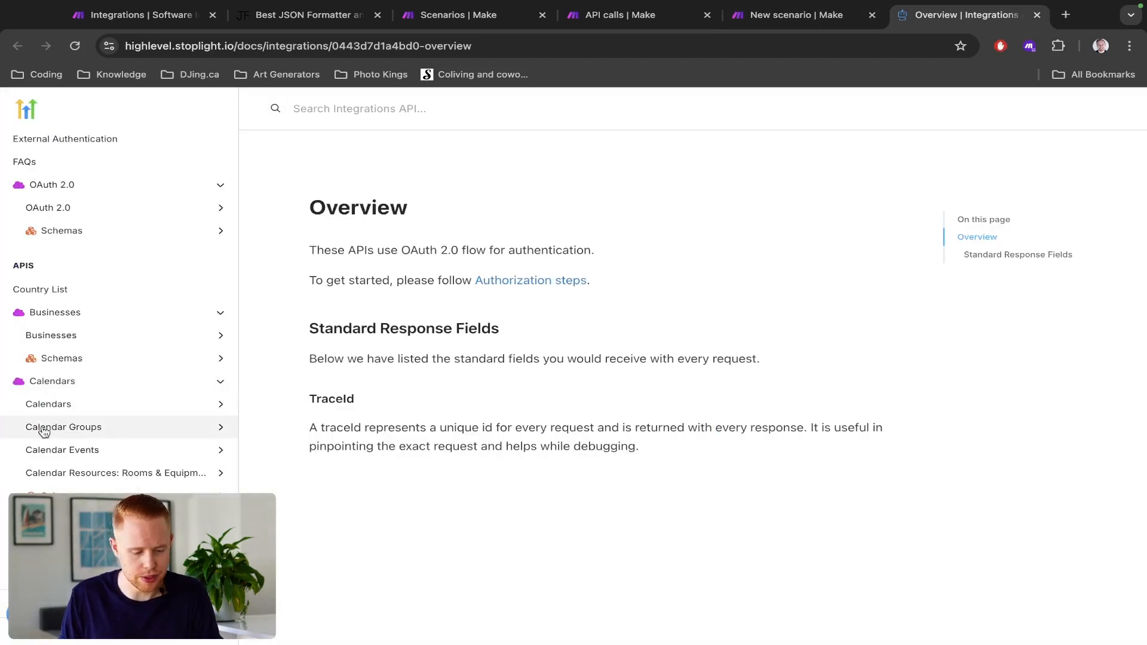
- Expand the Invoice endpoints in the API docs and search the scenario's GoHighLevel modules for "invoice"
{"action": "scroll", "coordinate": [36, 430], "scroll_direction": "down", "scroll_amount": 2}
{"action": "scroll", "coordinate": [81, 373], "scroll_direction": "down", "scroll_amount": 5}
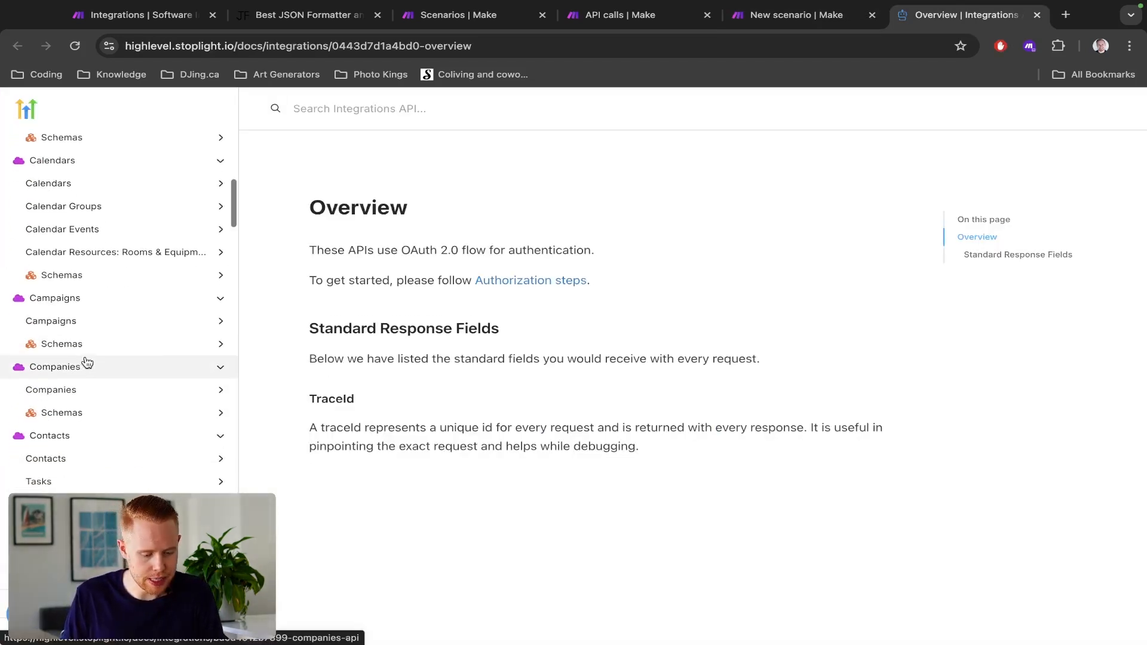
{"action": "scroll", "coordinate": [88, 368], "scroll_direction": "down", "scroll_amount": 7}
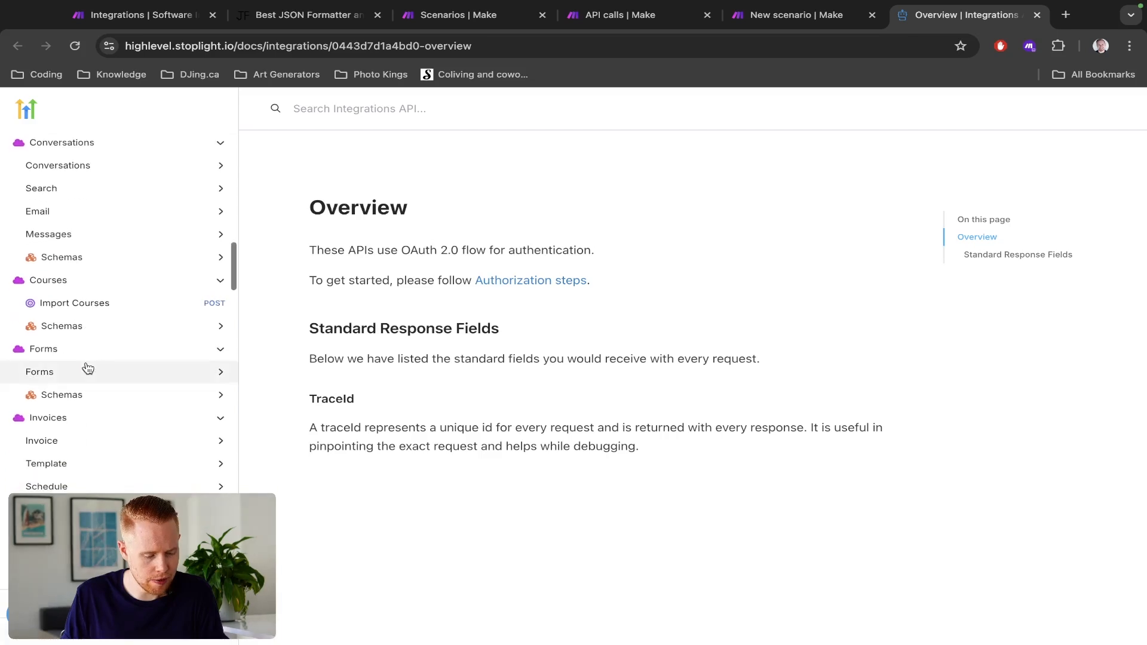
{"action": "left_click", "coordinate": [103, 340]}
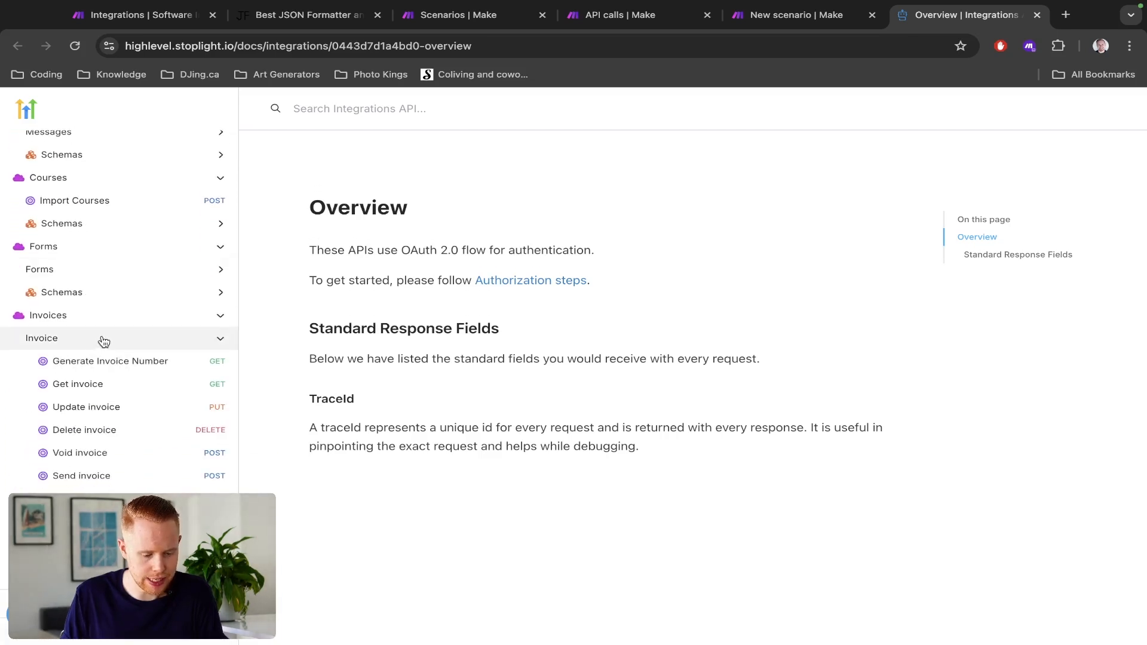
{"action": "scroll", "coordinate": [90, 341], "scroll_direction": "down", "scroll_amount": 2}
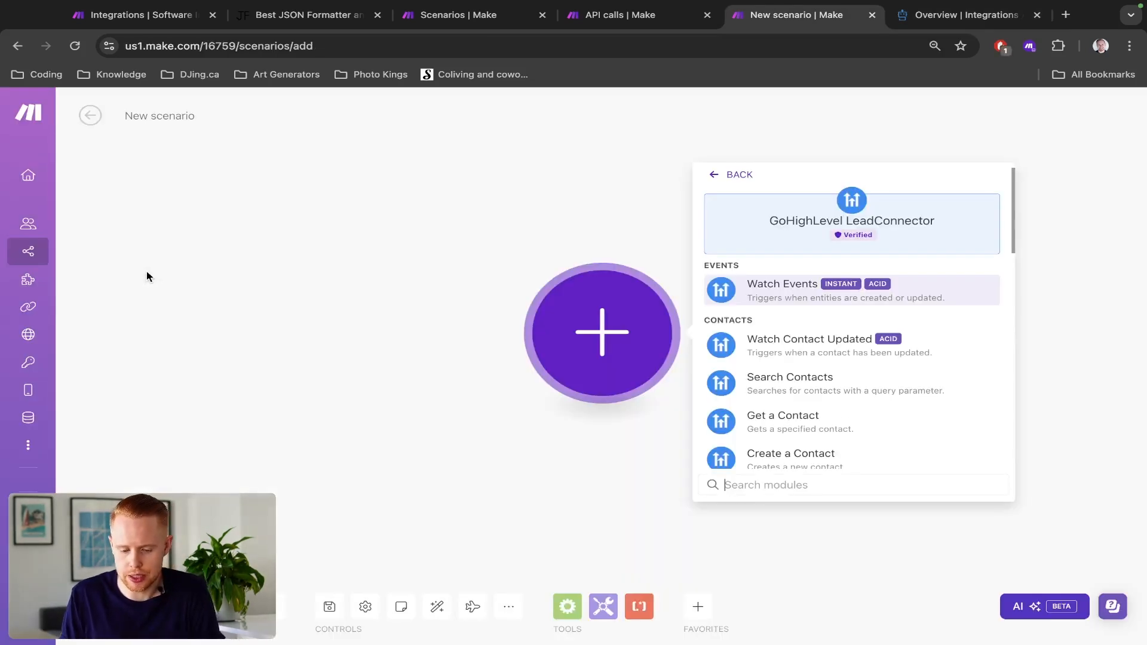
{"action": "type", "text": "invoice"}
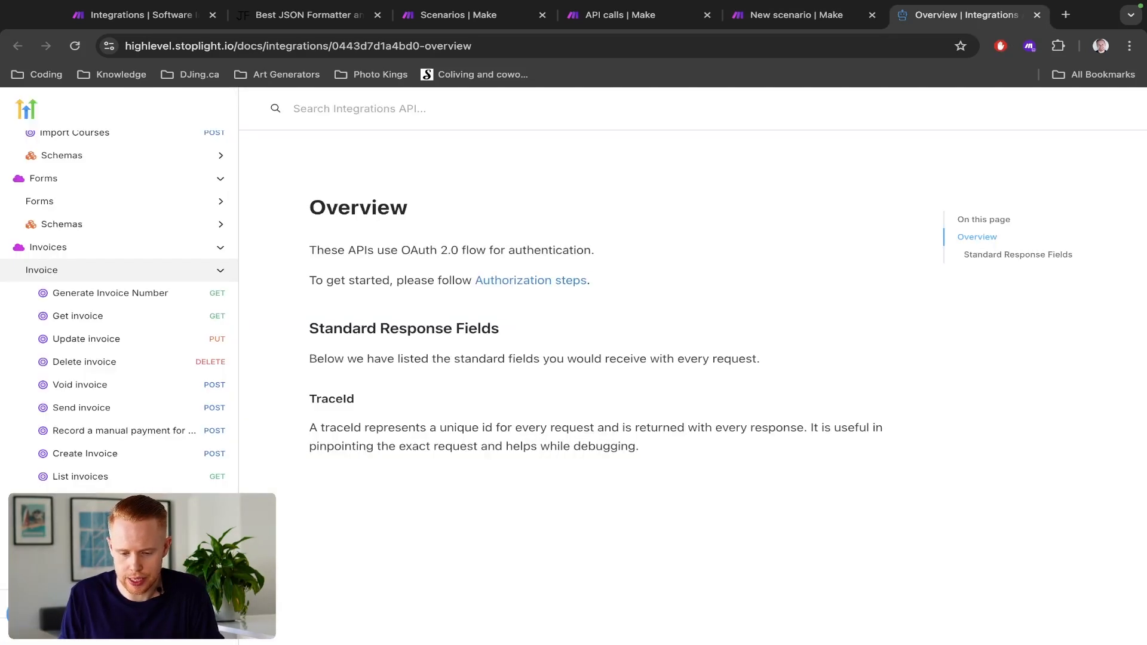
- Browse the remaining endpoint categories in the API docs, from Invoices through Media Library and Opportunities to Saas
{"action": "scroll", "coordinate": [48, 329], "scroll_direction": "down", "scroll_amount": 4}
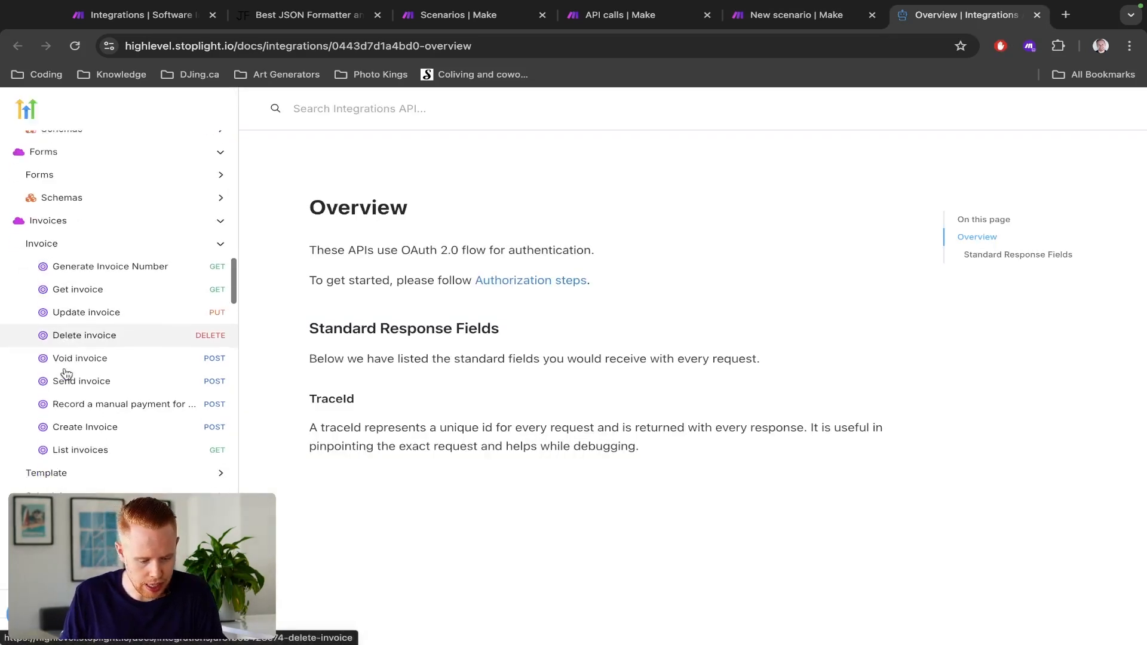
{"action": "scroll", "coordinate": [69, 412], "scroll_direction": "down", "scroll_amount": 2}
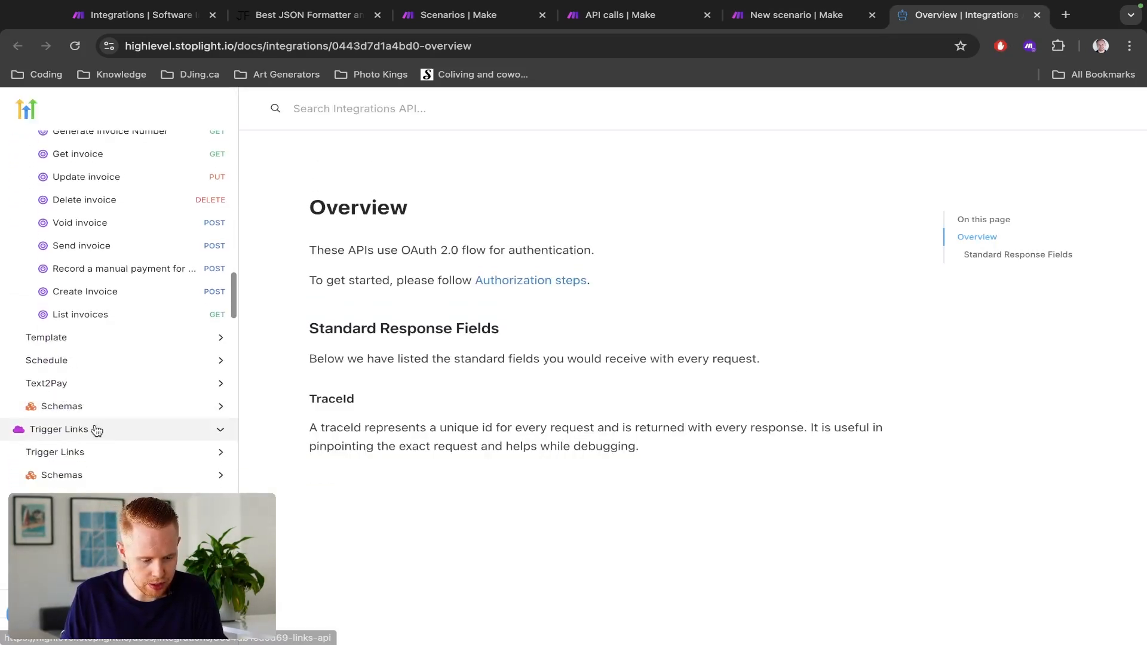
{"action": "scroll", "coordinate": [95, 430], "scroll_direction": "down", "scroll_amount": 4}
{"action": "scroll", "coordinate": [95, 430], "scroll_direction": "down", "scroll_amount": 13}
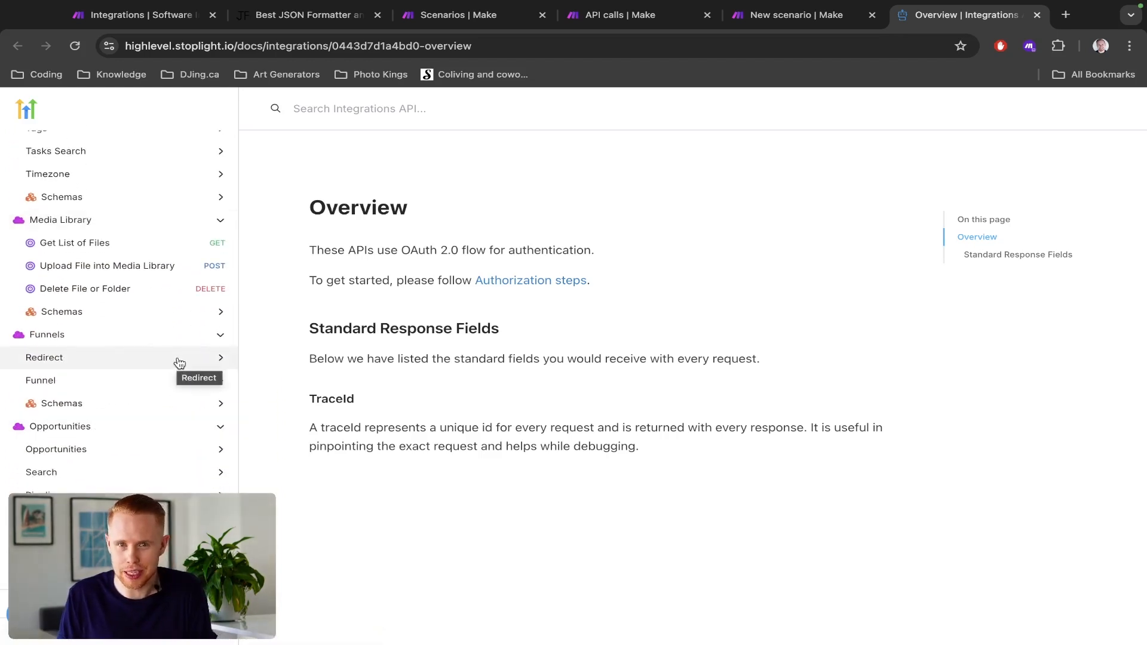
{"action": "scroll", "coordinate": [179, 363], "scroll_direction": "down", "scroll_amount": 10}
{"action": "scroll", "coordinate": [179, 363], "scroll_direction": "down", "scroll_amount": 7}
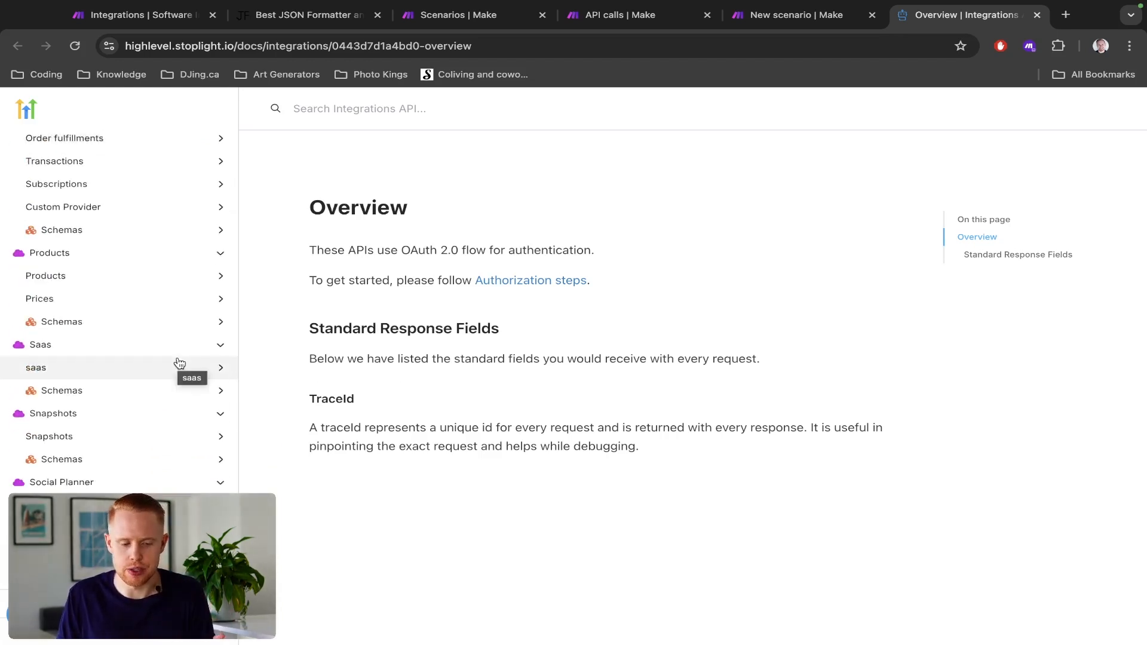
{"action": "scroll", "coordinate": [179, 361], "scroll_direction": "up", "scroll_amount": 15}
- Return to the new scenario and compare its GoHighLevel LeadConnector modules with the documented endpoints
{"action": "key", "text": "ctrl+shift+Tab"}
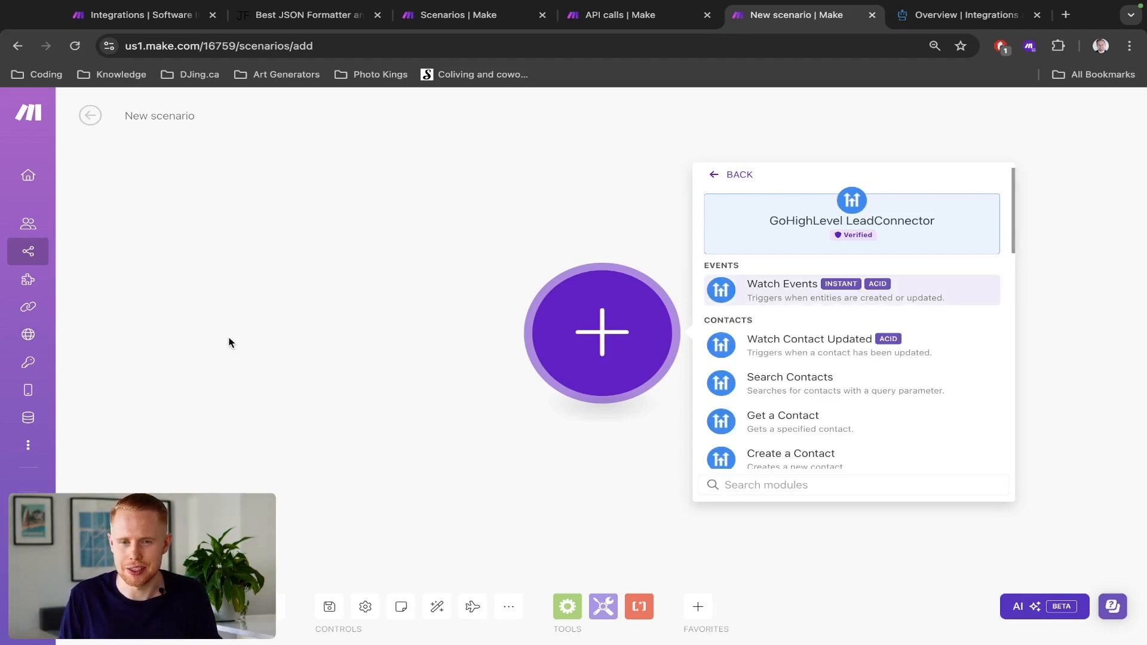
{"action": "scroll", "coordinate": [764, 360], "scroll_direction": "down", "scroll_amount": 10}
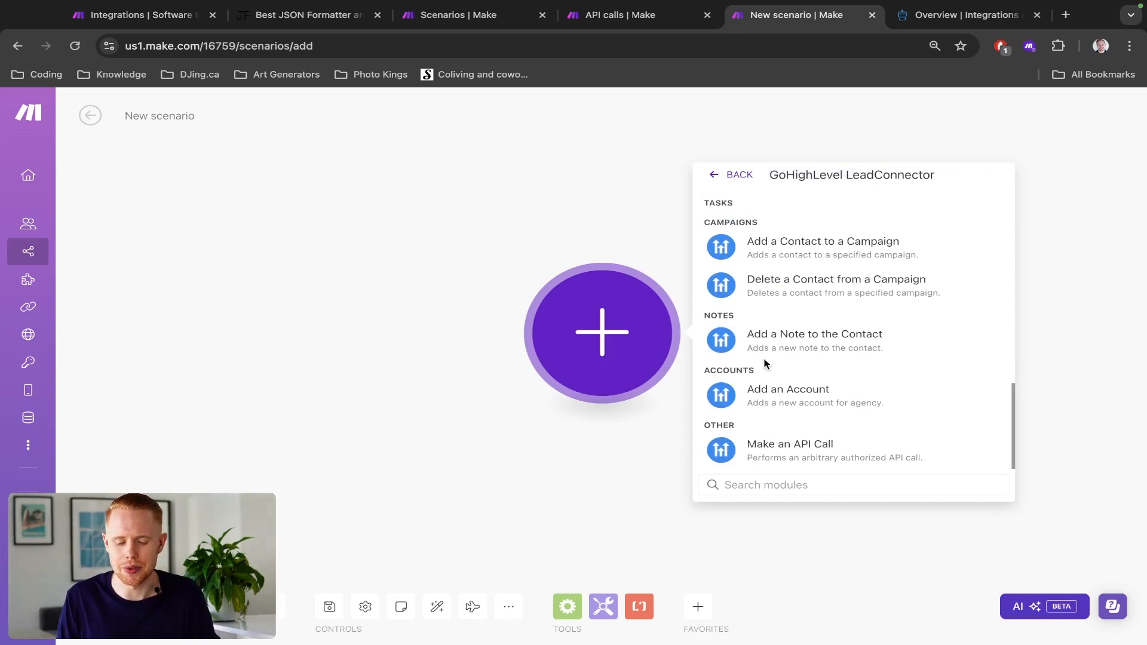
{"action": "scroll", "coordinate": [765, 363], "scroll_direction": "up", "scroll_amount": 10}
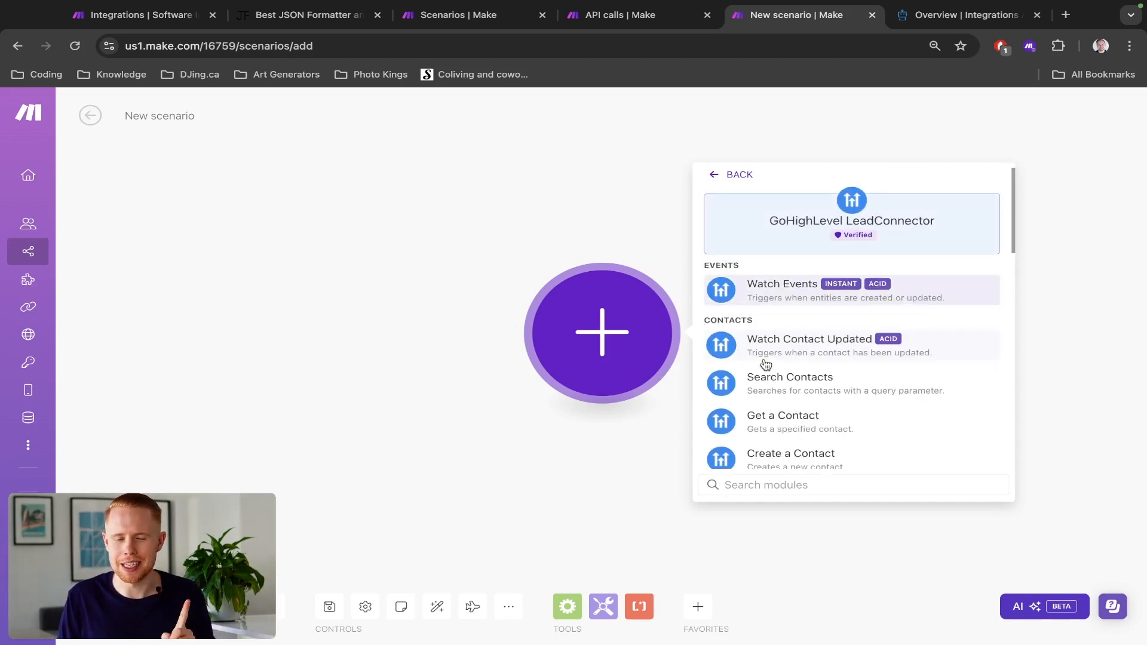
- Find the Make an API Call module in the GoHighLevel LeadConnector module list
{"action": "scroll", "coordinate": [766, 364], "scroll_direction": "down", "scroll_amount": 8}
{"action": "scroll", "coordinate": [764, 363], "scroll_direction": "down", "scroll_amount": 8}
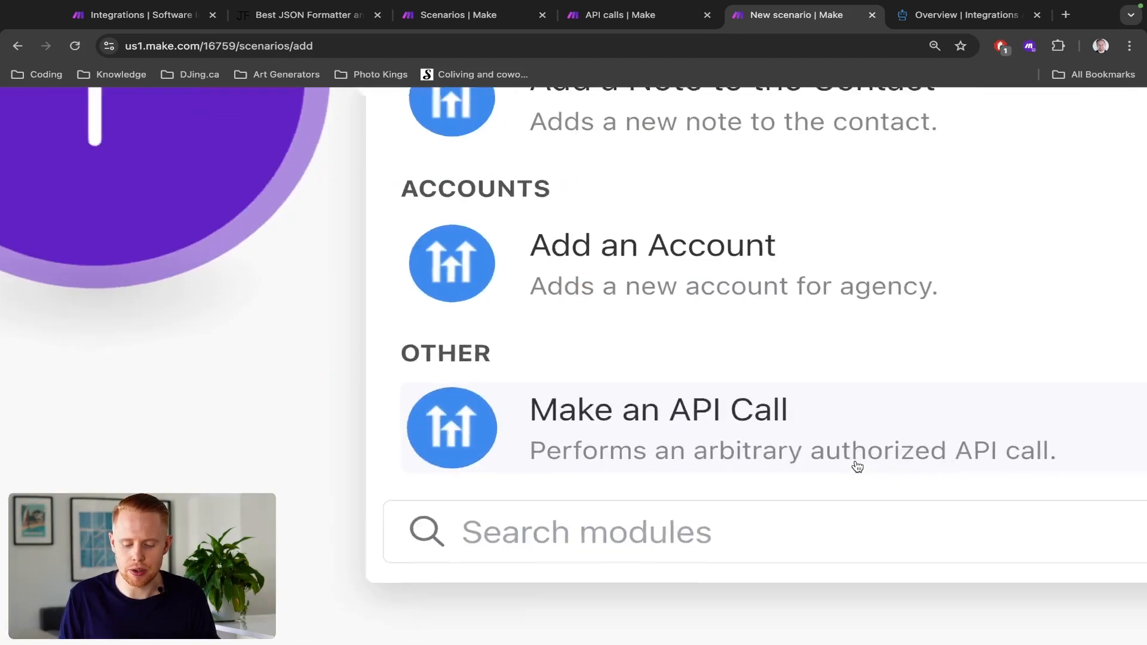
{"action": "scroll", "coordinate": [858, 467], "scroll_direction": "right", "scroll_amount": 2}
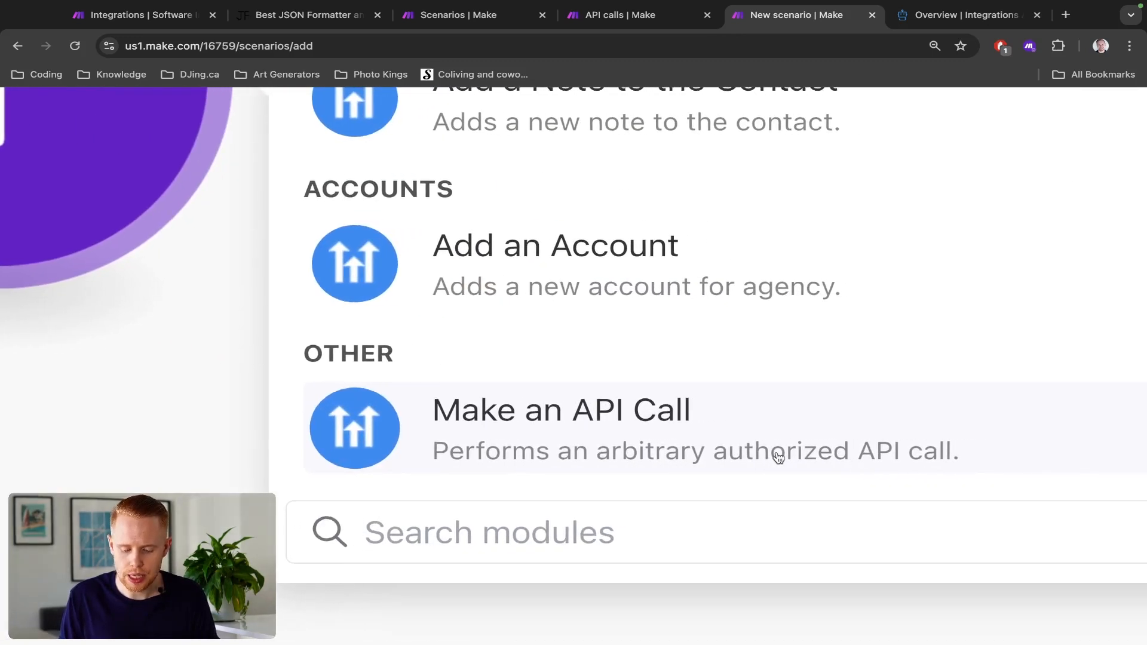
{"action": "type", "text": "Σ"}
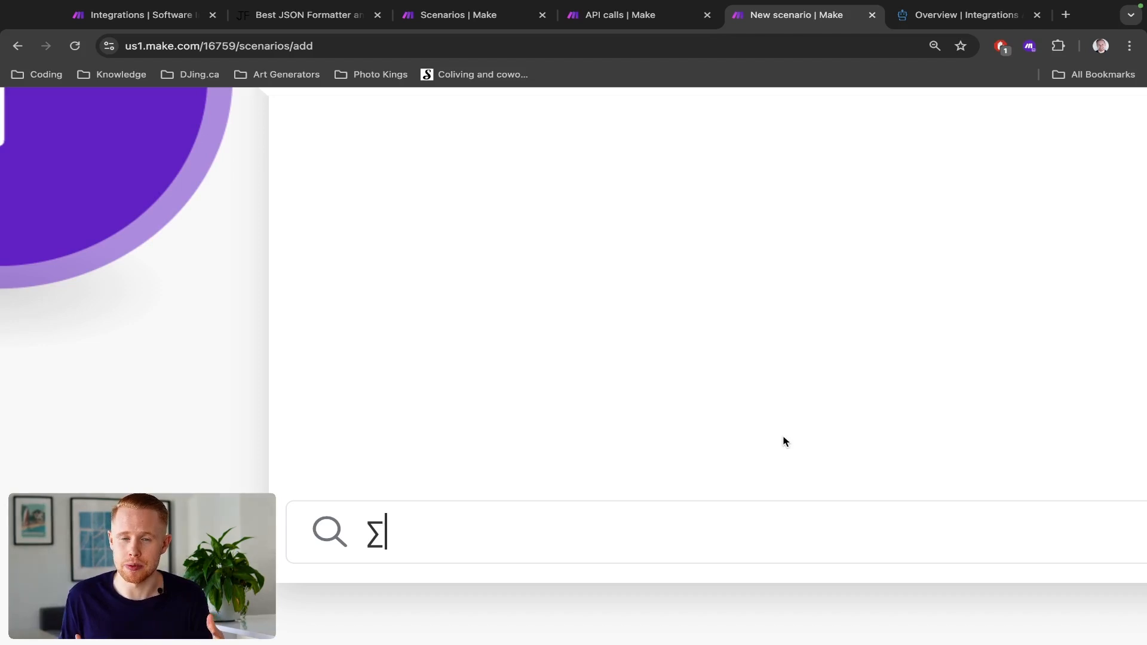
{"action": "type", "text": "œœ"}
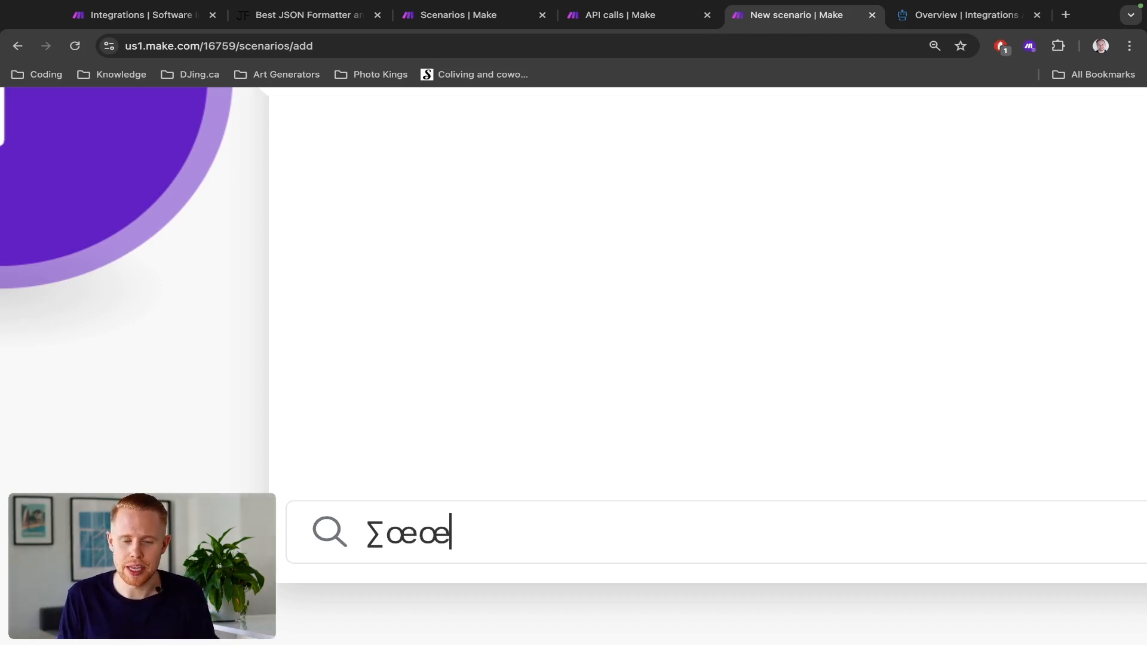
{"action": "key", "text": "BackSpace"}
{"action": "key", "text": "BackSpace"}
{"action": "key", "text": "BackSpace"}
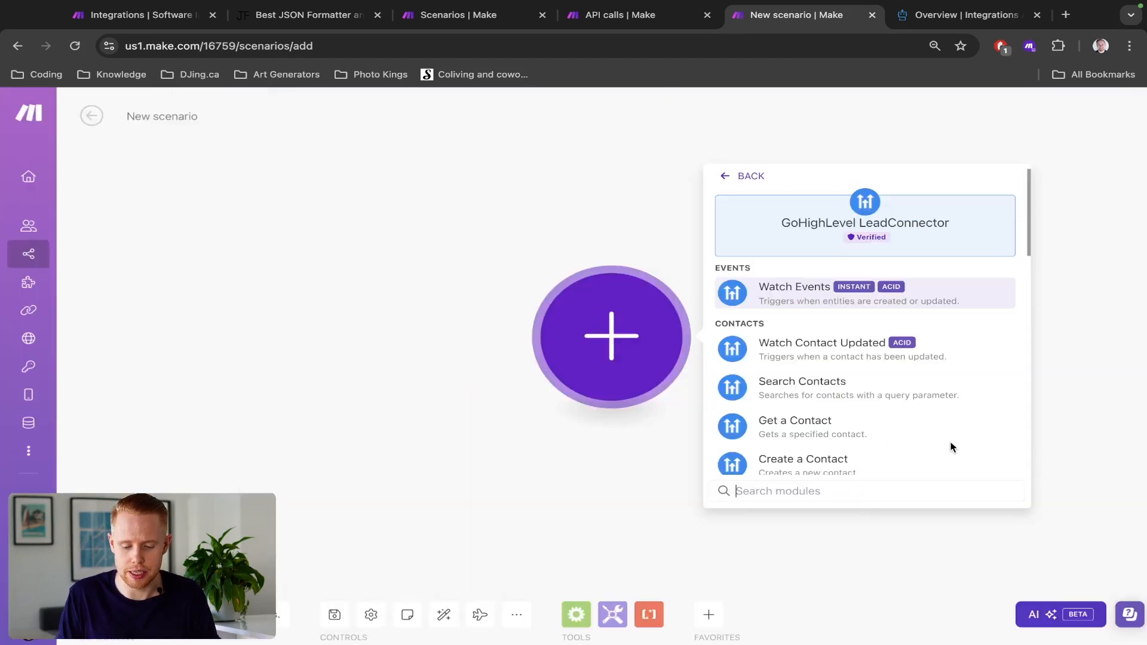
- Add the GoHighLevel LeadConnector Make an API Call module to the new scenario
{"action": "scroll", "coordinate": [853, 416], "scroll_direction": "down", "scroll_amount": 20}
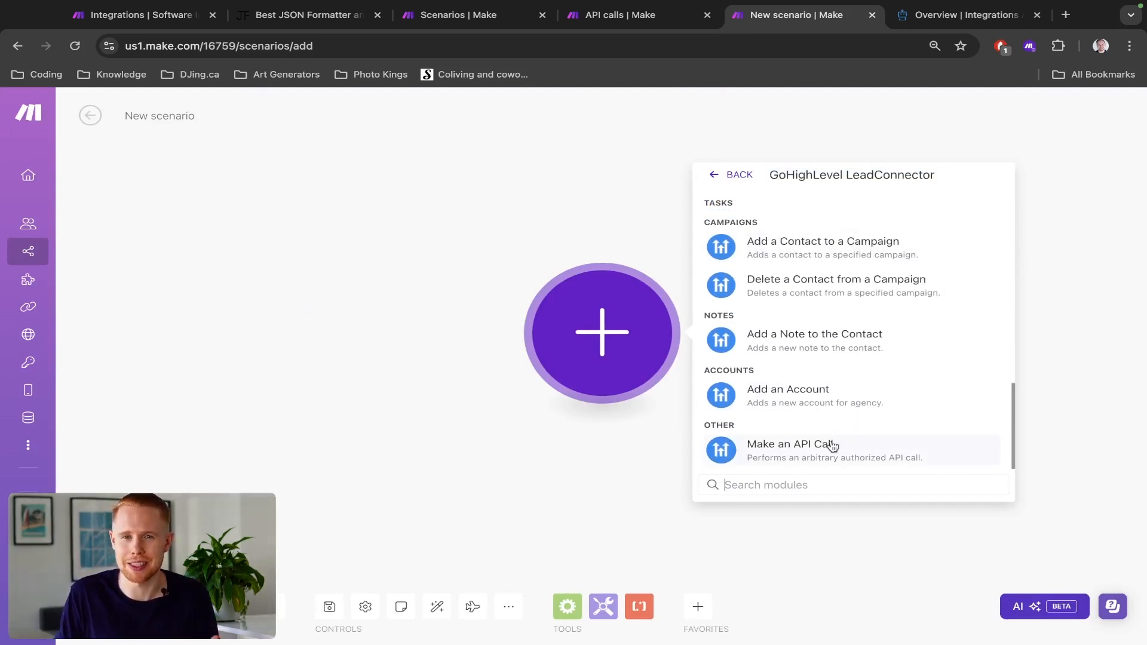
{"action": "left_click", "coordinate": [754, 448]}
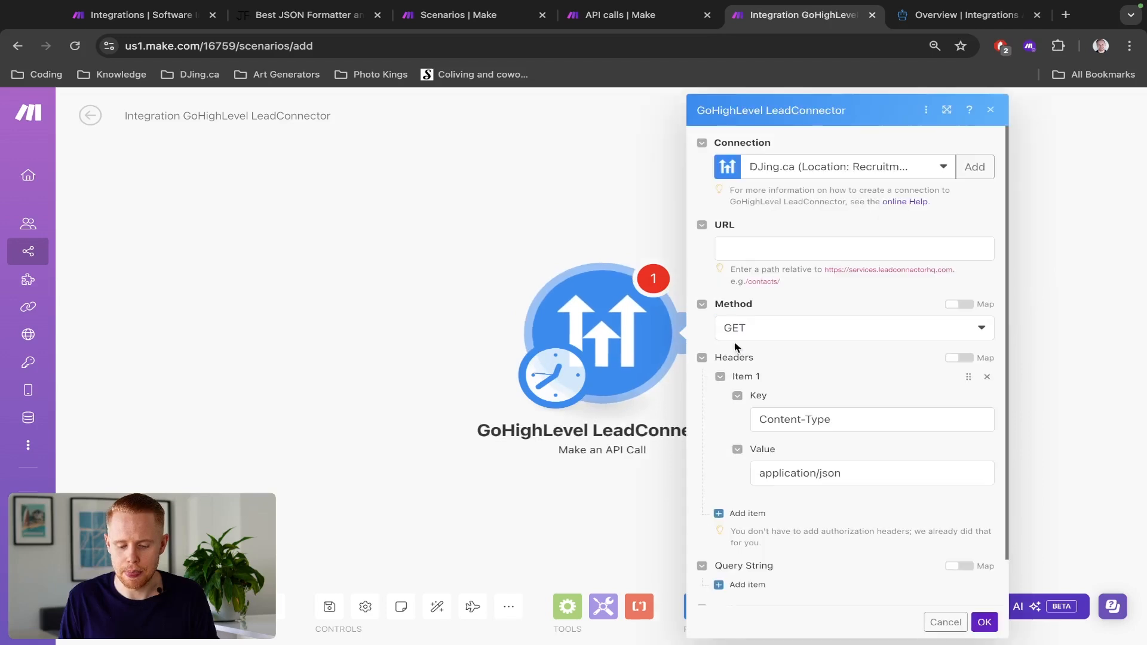
- Switch to the API docs, find "contact" on the page and expand the Contacts group to review its endpoints
{"action": "key", "text": "ctrl+Tab"}
{"action": "key", "text": "ctrl+f"}
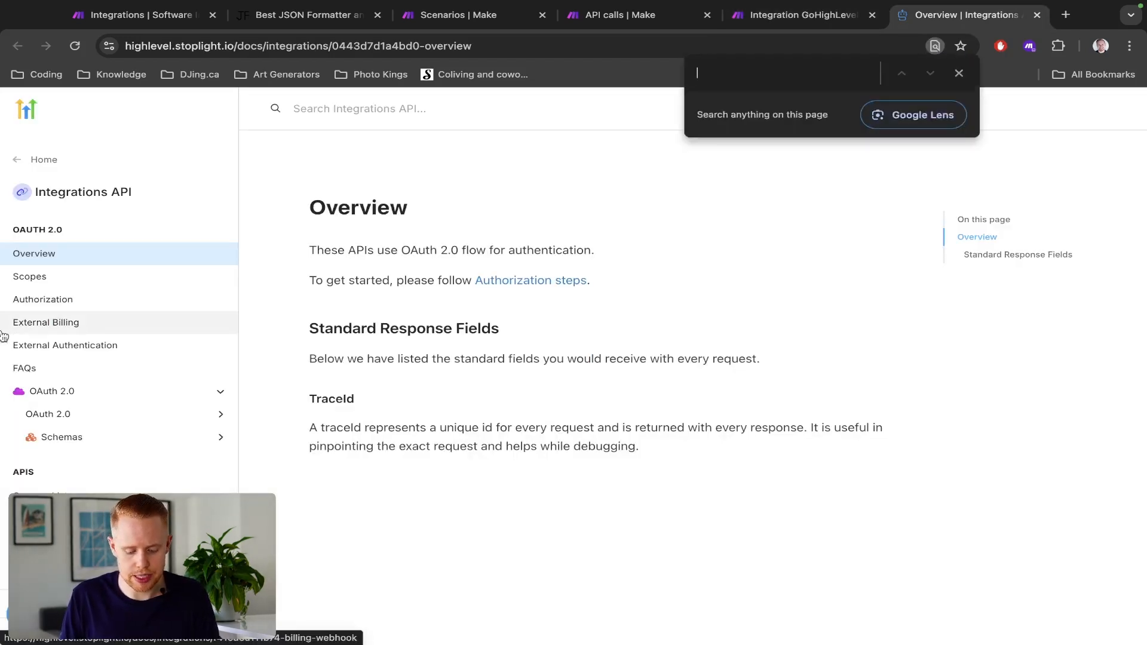
{"action": "type", "text": "contact"}
{"action": "left_click", "coordinate": [47, 383]}
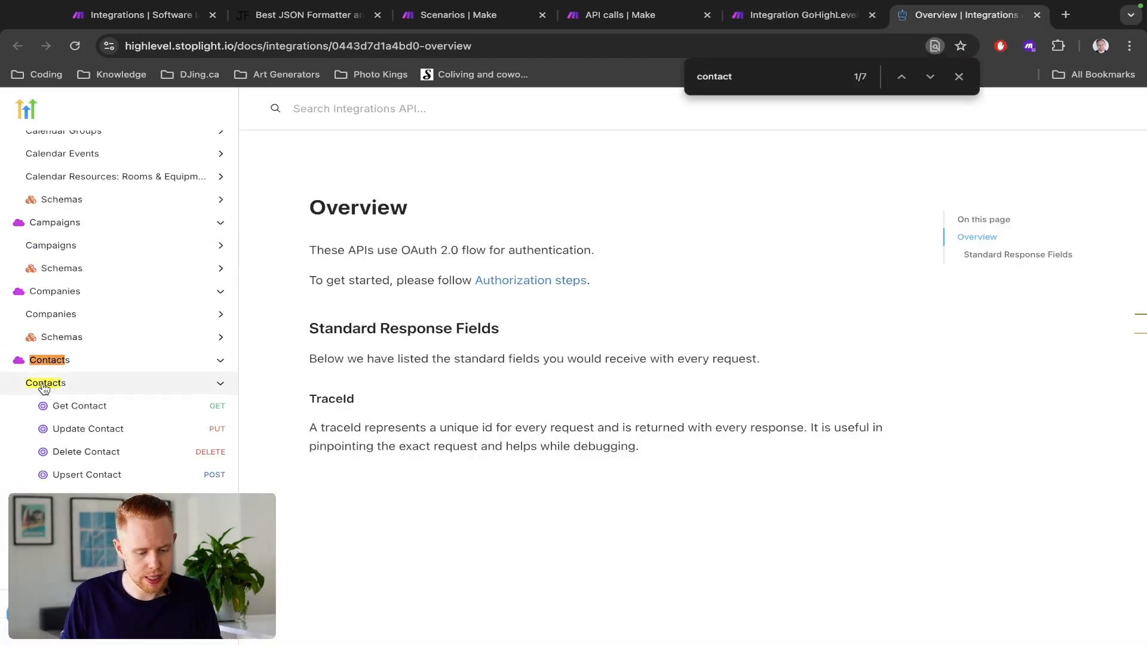
{"action": "scroll", "coordinate": [89, 397], "scroll_direction": "down", "scroll_amount": 1}
{"action": "scroll", "coordinate": [88, 397], "scroll_direction": "down", "scroll_amount": 3}
{"action": "scroll", "coordinate": [60, 371], "scroll_direction": "up", "scroll_amount": 5}
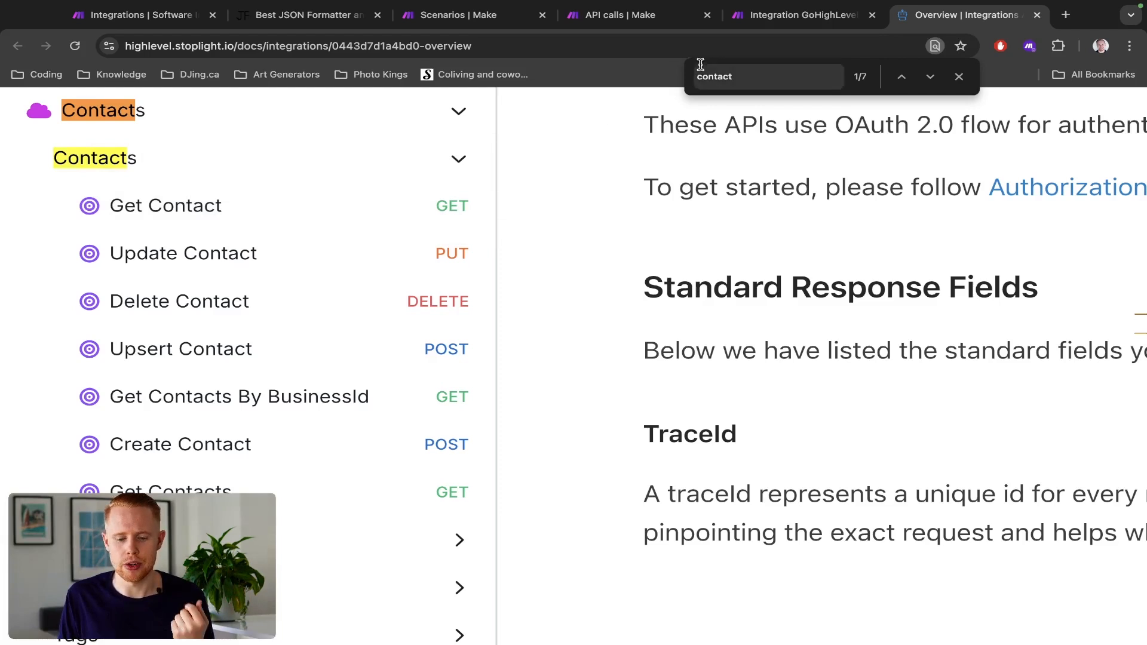
- Compare the Make an API Call module's settings with the Contacts endpoints and their request methods in the API docs
{"action": "left_click", "coordinate": [776, 23]}
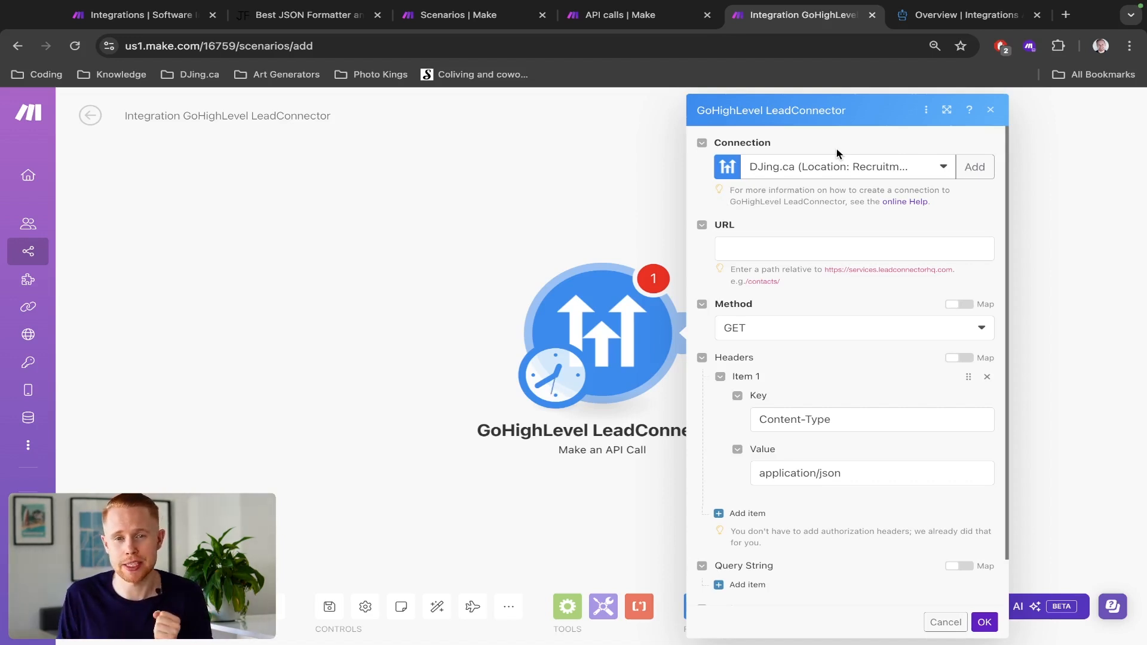
{"action": "left_click", "coordinate": [965, 15]}
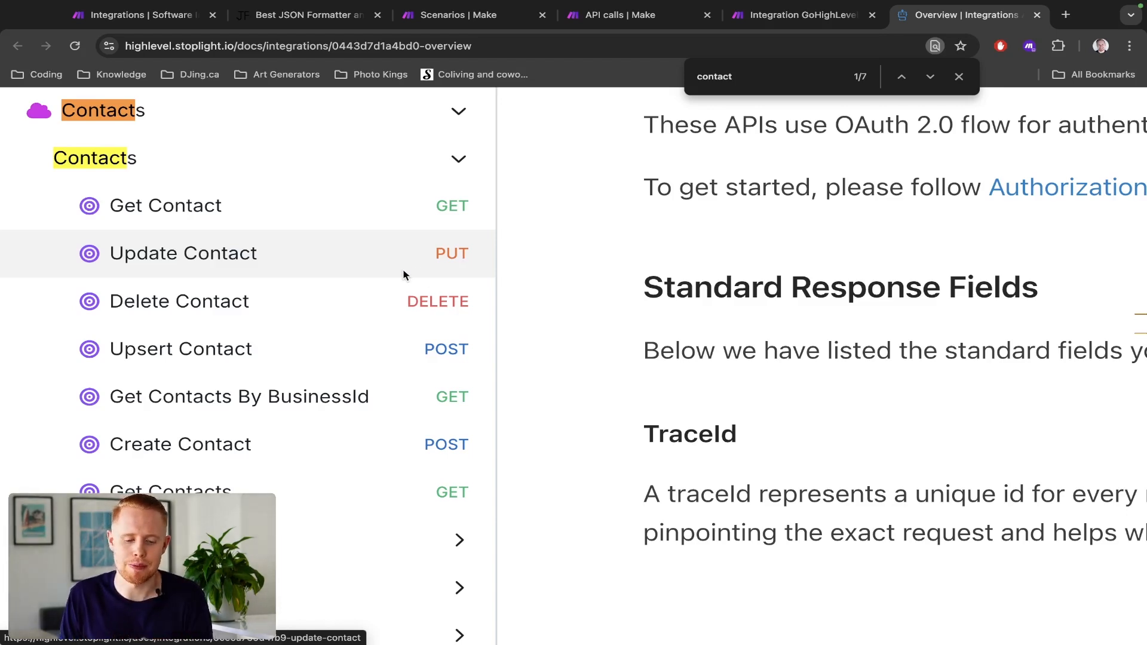
{"action": "scroll", "coordinate": [404, 275], "scroll_direction": "down", "scroll_amount": 5}
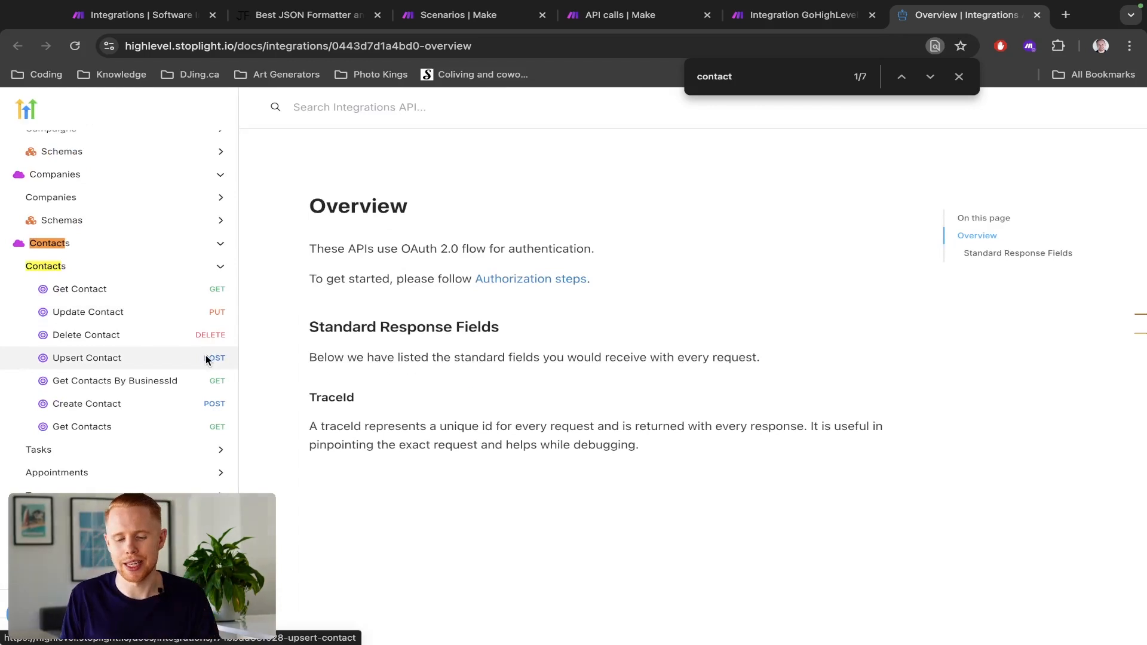
{"action": "key", "text": "ctrl+shift+Tab"}
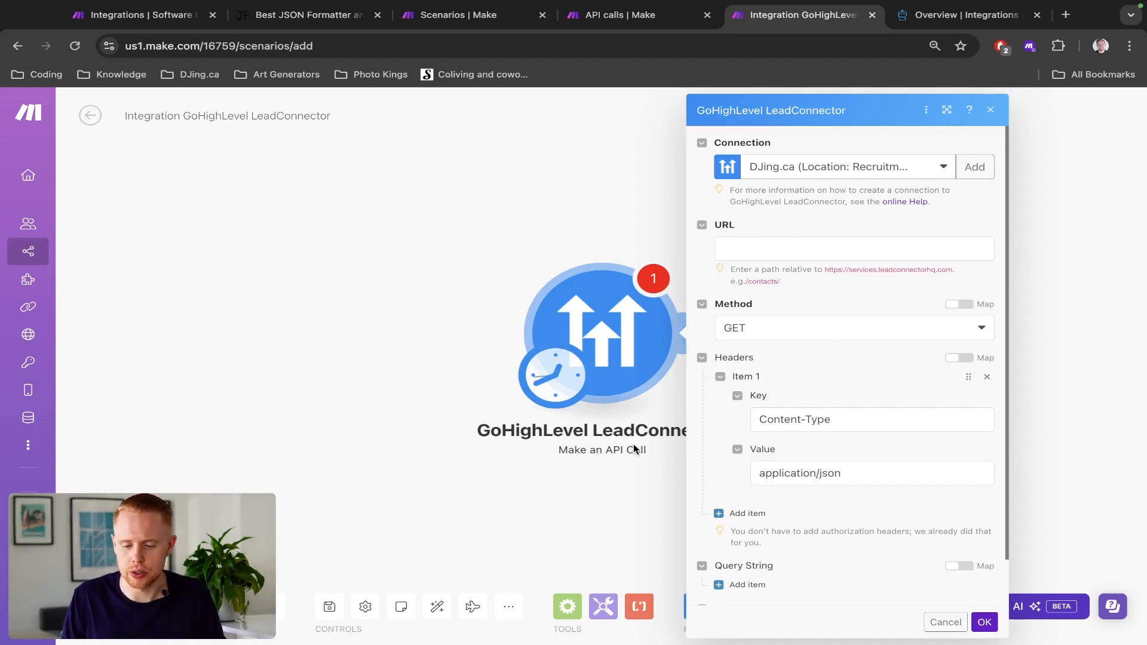
{"action": "key", "text": "ctrl+Tab"}
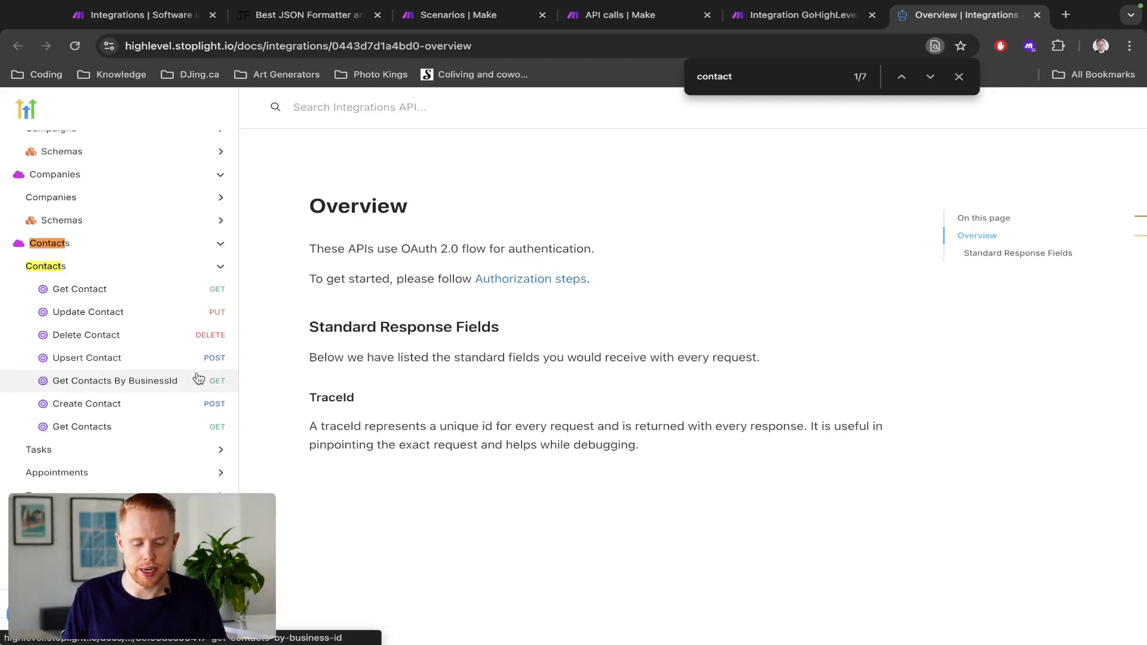
- Open the Create Contact endpoint's documentation, close the page search and examine its request URL and required headers
{"action": "left_click", "coordinate": [184, 404]}
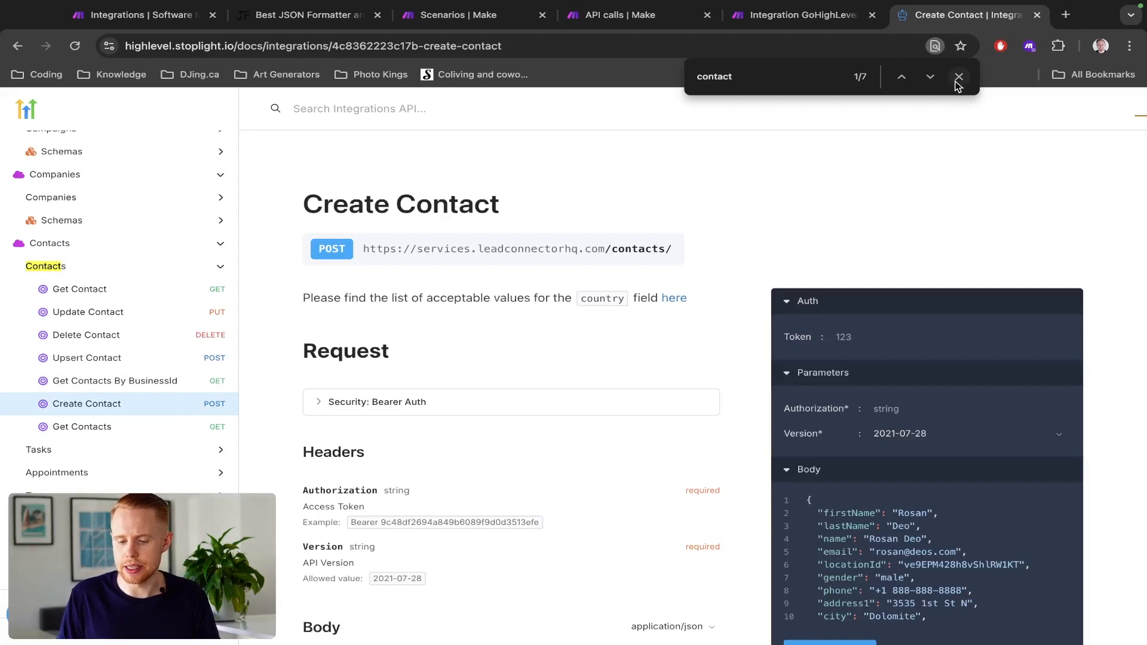
{"action": "left_click", "coordinate": [958, 81]}
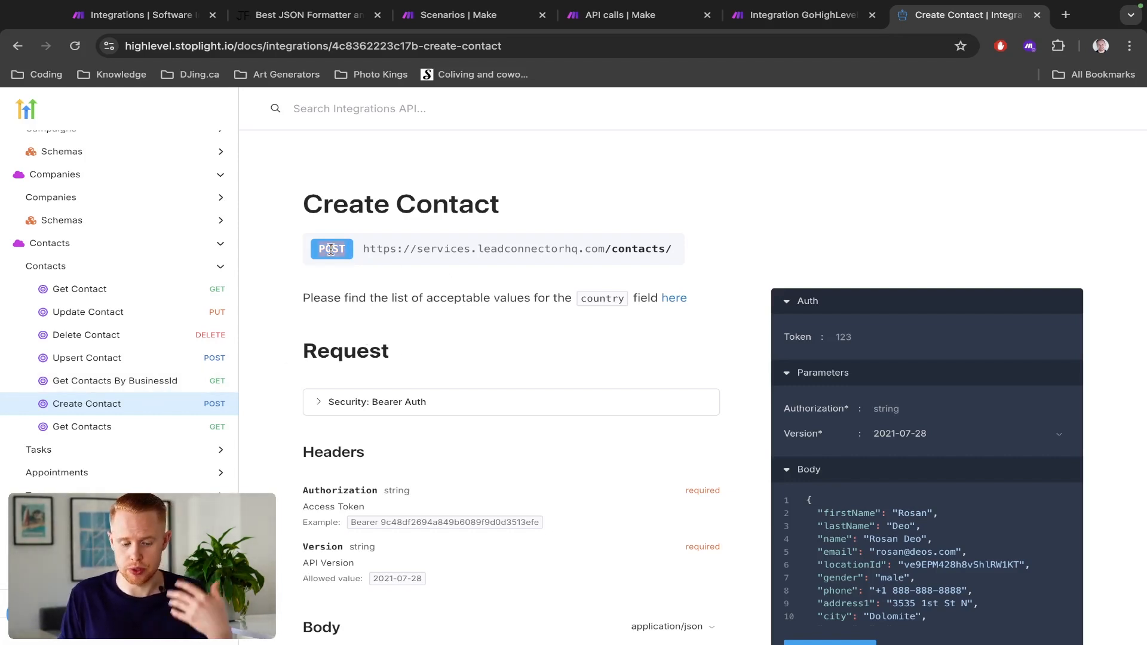
{"action": "triple_click", "coordinate": [402, 253]}
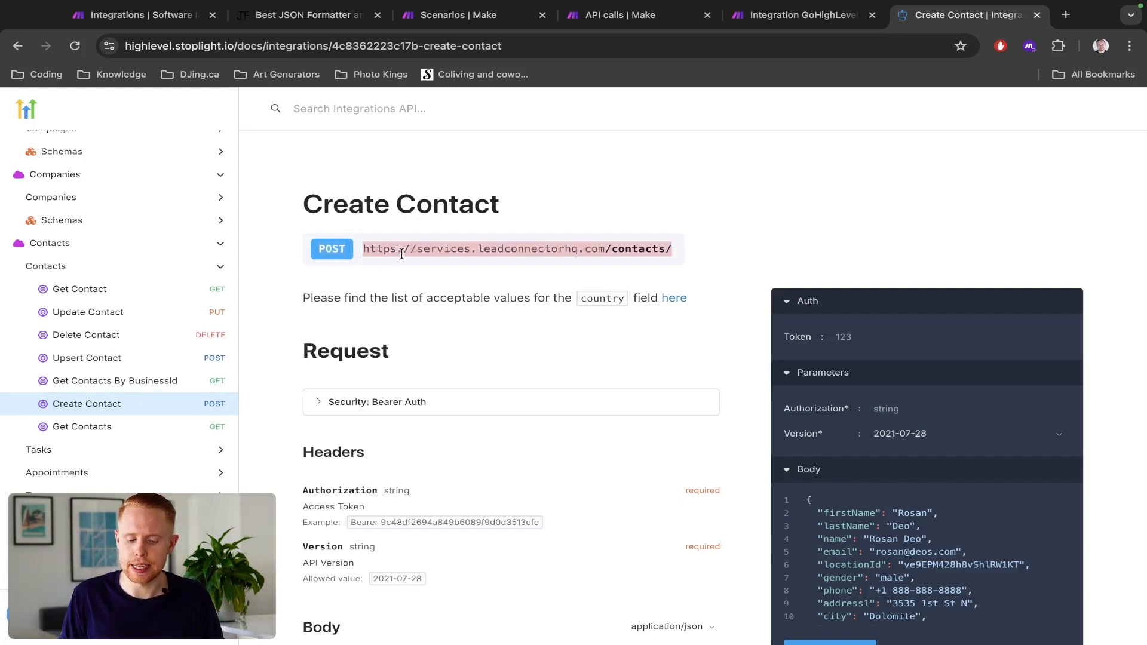
{"action": "scroll", "coordinate": [605, 272], "scroll_direction": "down", "scroll_amount": 4}
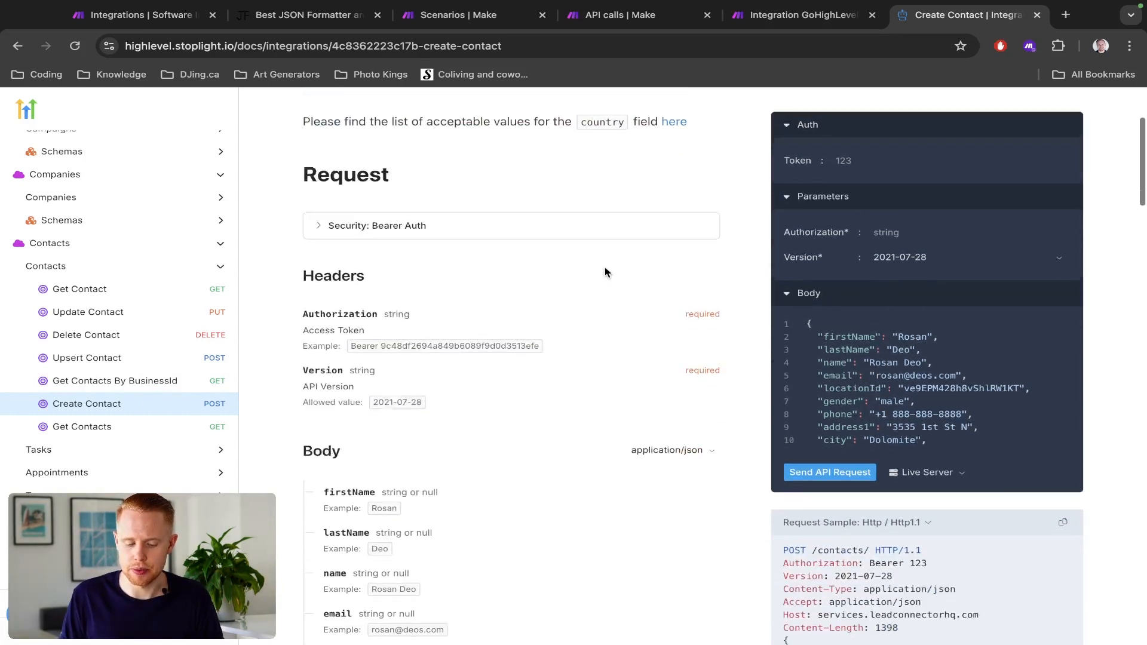
{"action": "left_click_drag", "start_coordinate": [302, 235], "coordinate": [444, 366]}
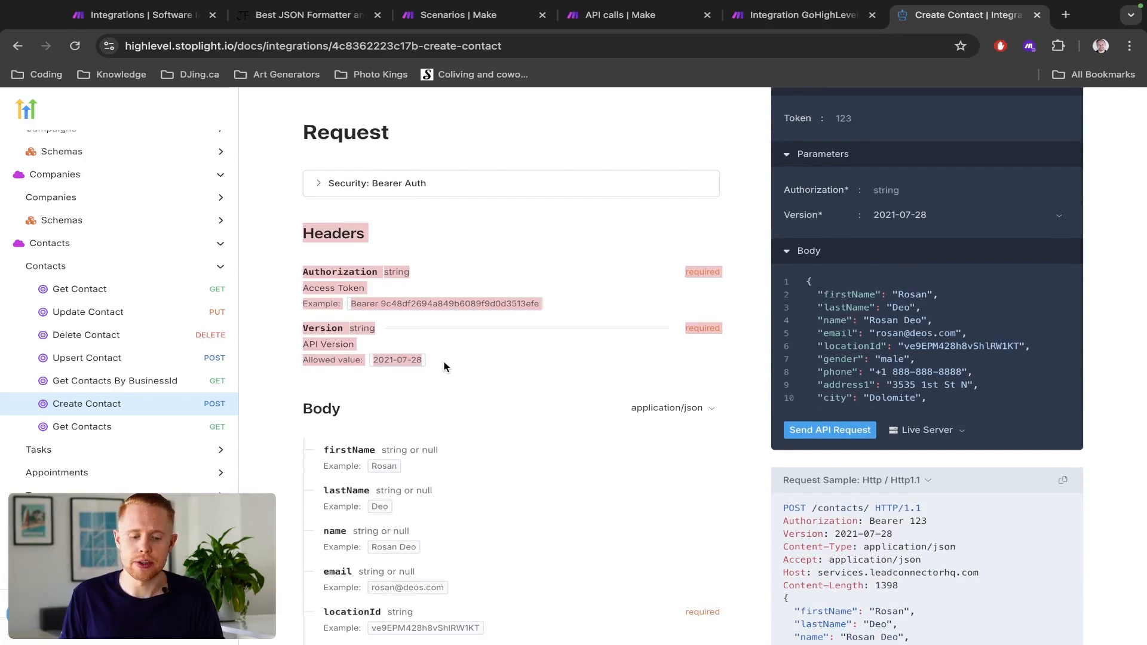
{"action": "left_click", "coordinate": [303, 286]}
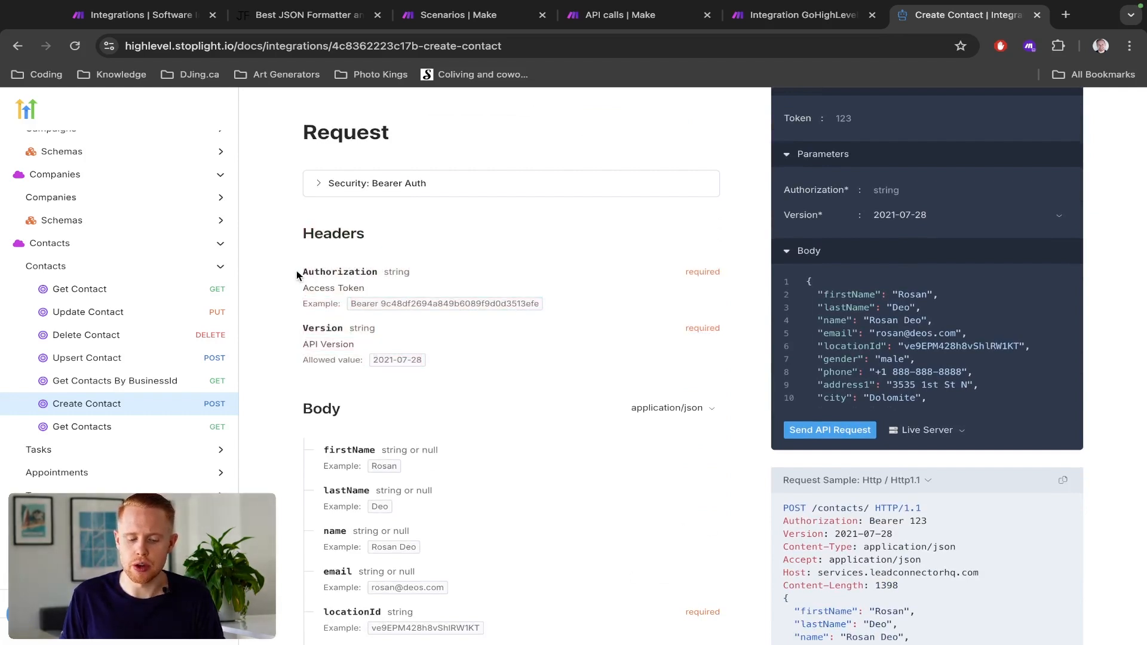
{"action": "left_click_drag", "start_coordinate": [299, 272], "coordinate": [547, 315]}
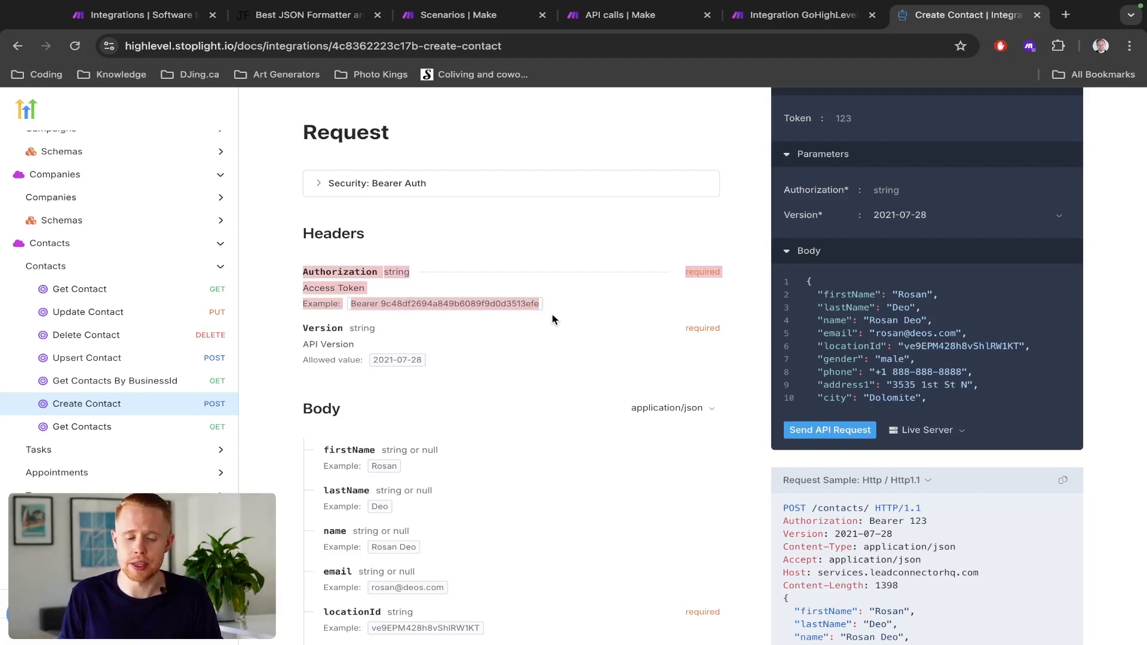
- Examine the header lines and the firstName and lastName body fields in the Create Contact request sample
{"action": "scroll", "coordinate": [562, 322], "scroll_direction": "down", "scroll_amount": 2}
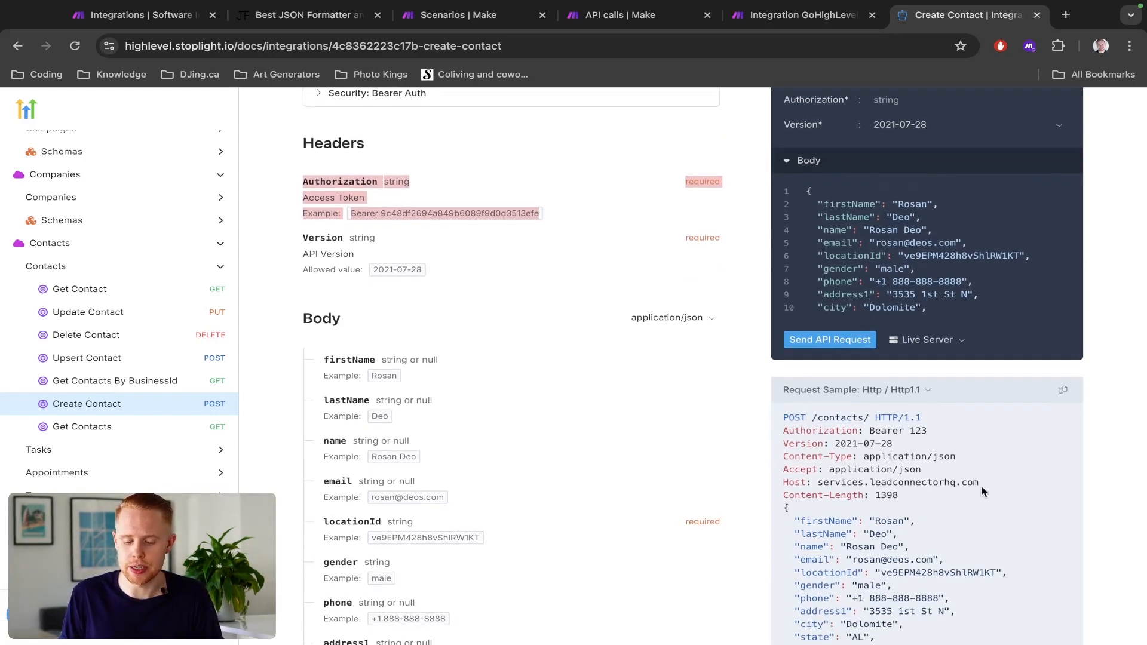
{"action": "left_click_drag", "start_coordinate": [983, 491], "coordinate": [779, 438]}
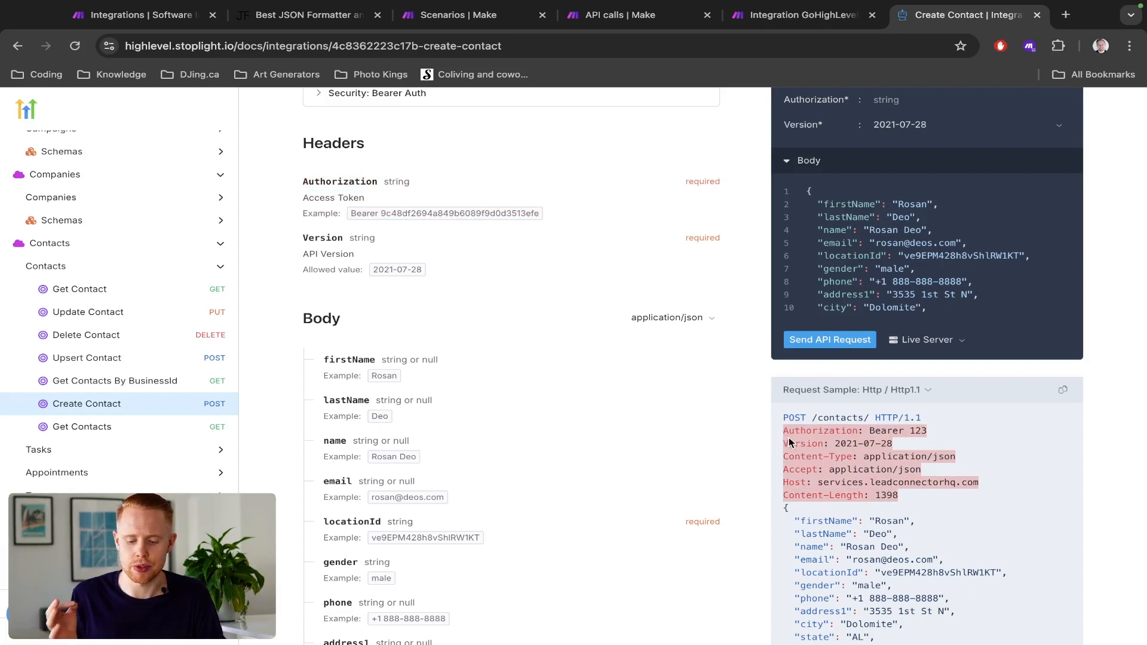
{"action": "double_click", "coordinate": [789, 433]}
{"action": "double_click", "coordinate": [797, 445]}
{"action": "double_click", "coordinate": [798, 457]}
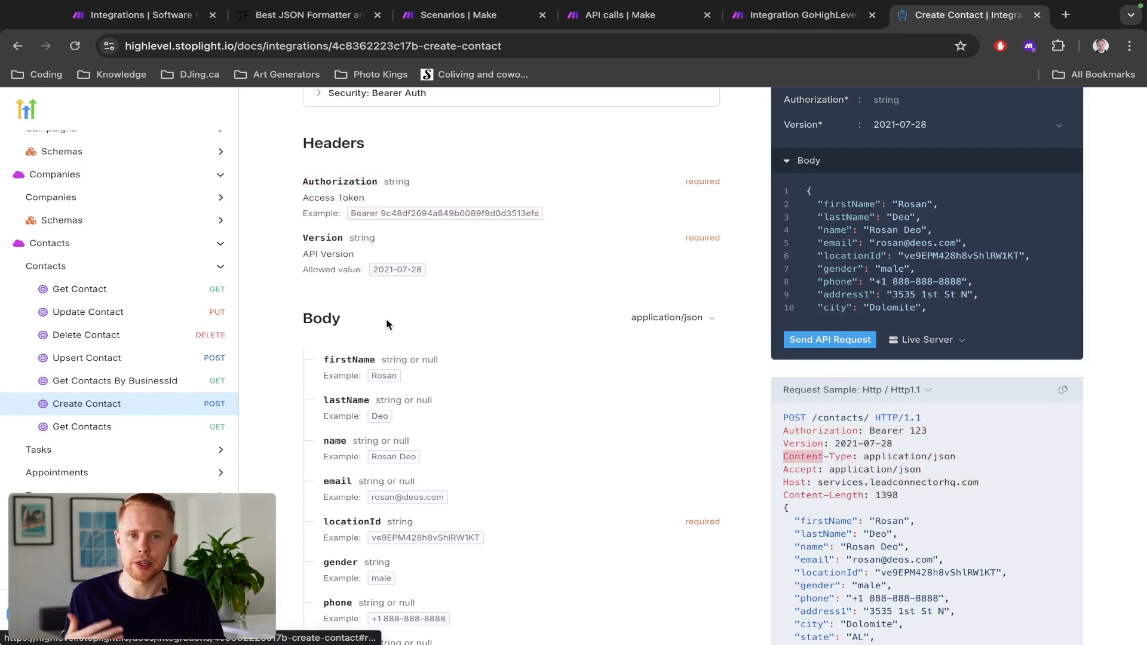
{"action": "double_click", "coordinate": [827, 521]}
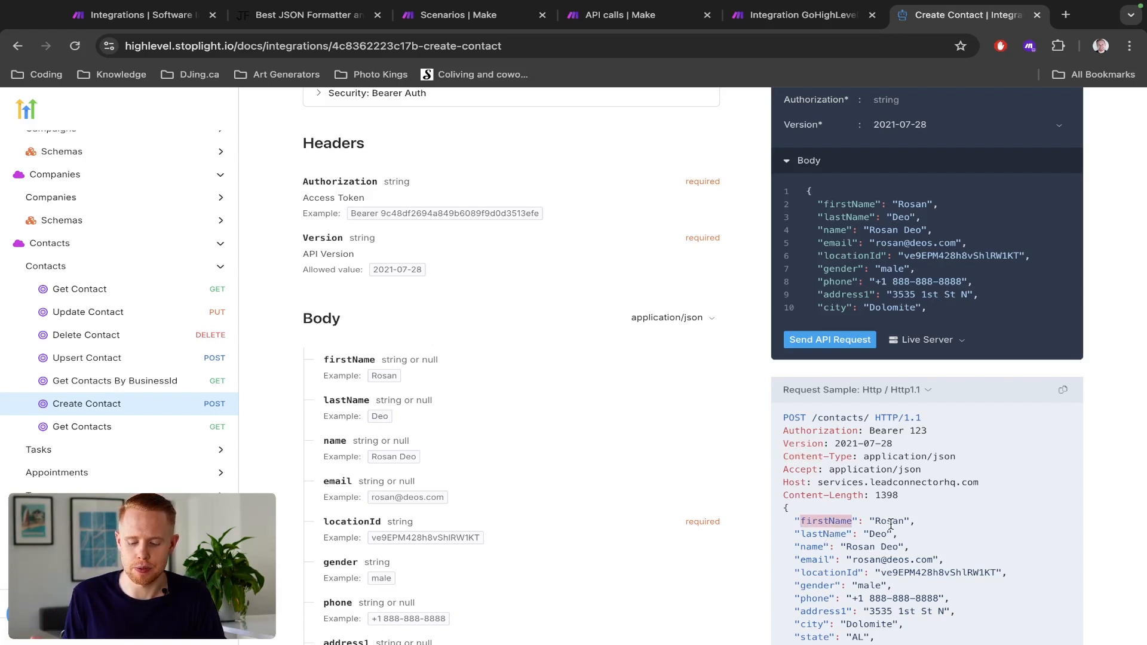
{"action": "double_click", "coordinate": [825, 535]}
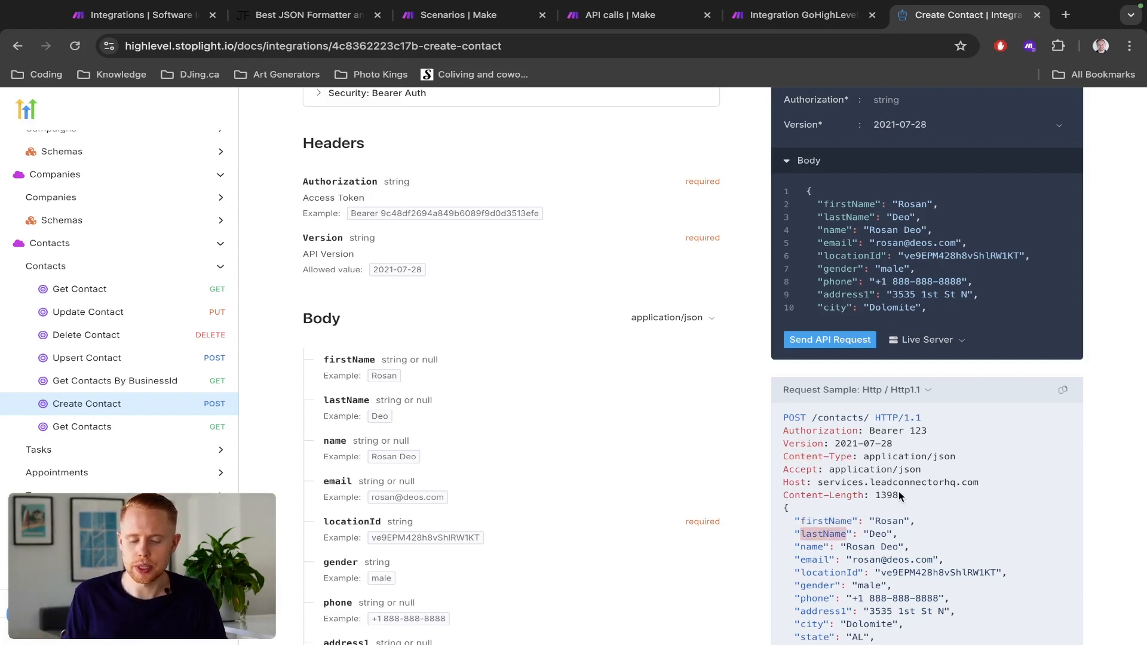
{"action": "key", "text": "ctrl+shift+Tab"}
{"action": "key", "text": "ctrl+Tab"}
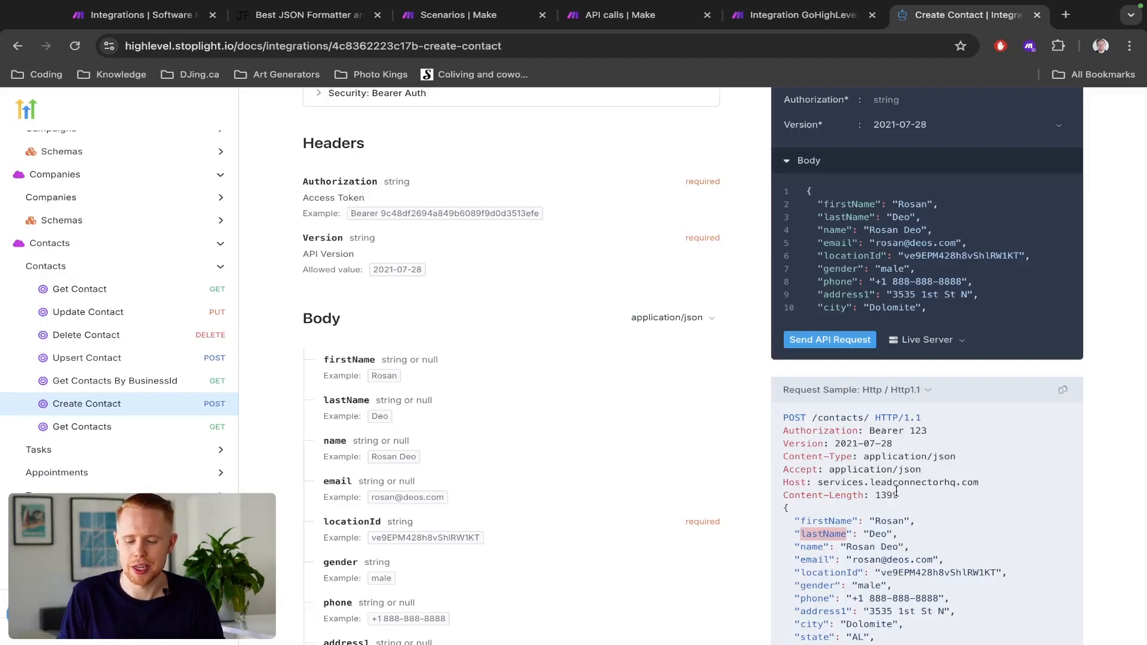
{"action": "left_click_drag", "start_coordinate": [944, 496], "coordinate": [785, 430]}
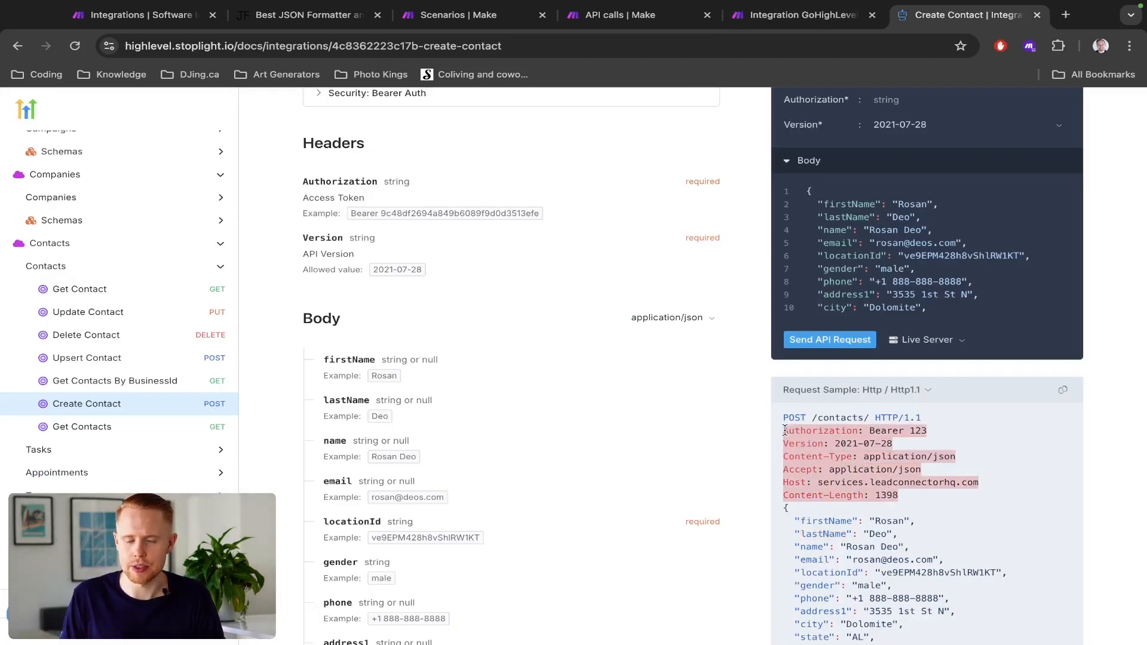
- Review the programming languages offered for the Create Contact request sample, leaving the selection at Http / Http1.1
{"action": "left_click", "coordinate": [912, 393]}
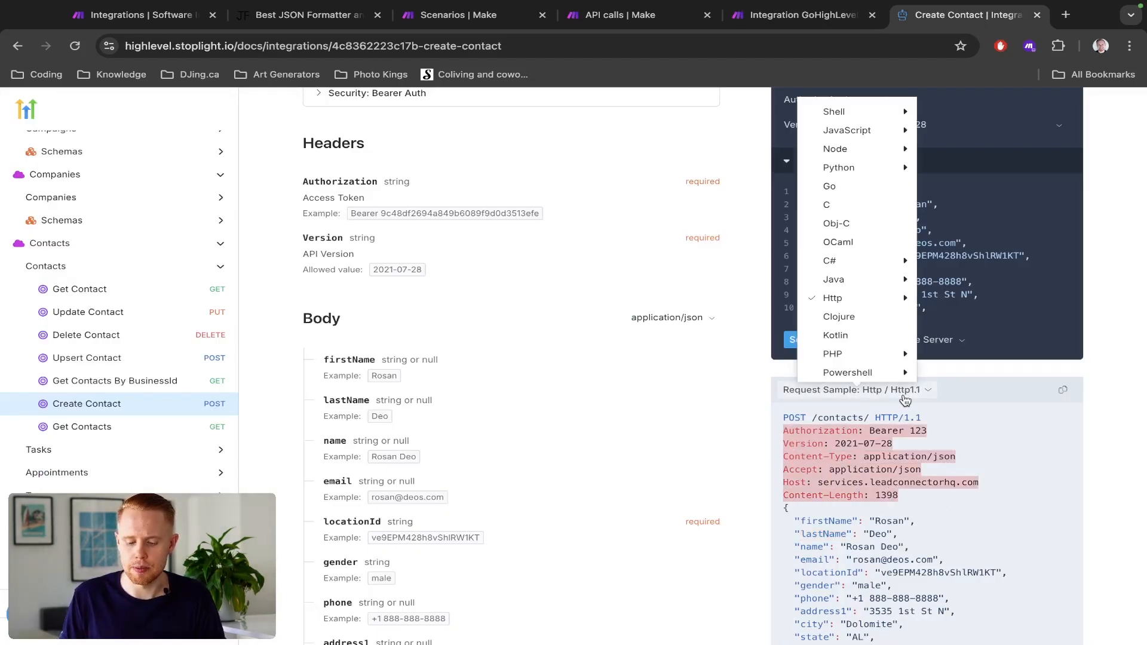
{"action": "mouse_move", "coordinate": [876, 281]}
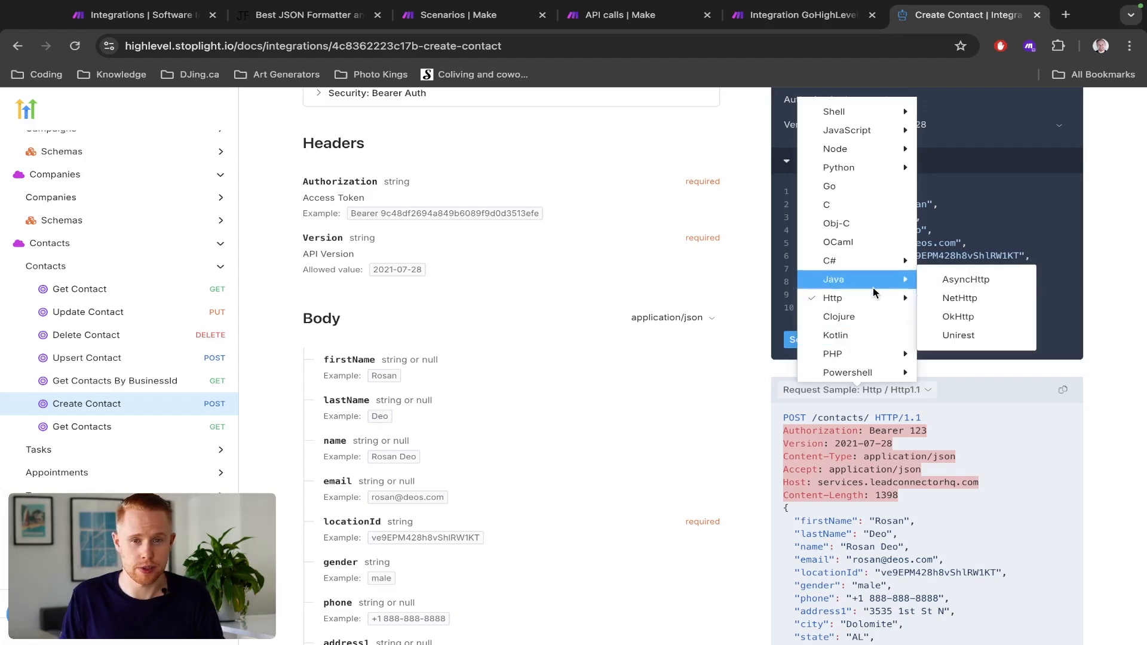
{"action": "mouse_move", "coordinate": [868, 300]}
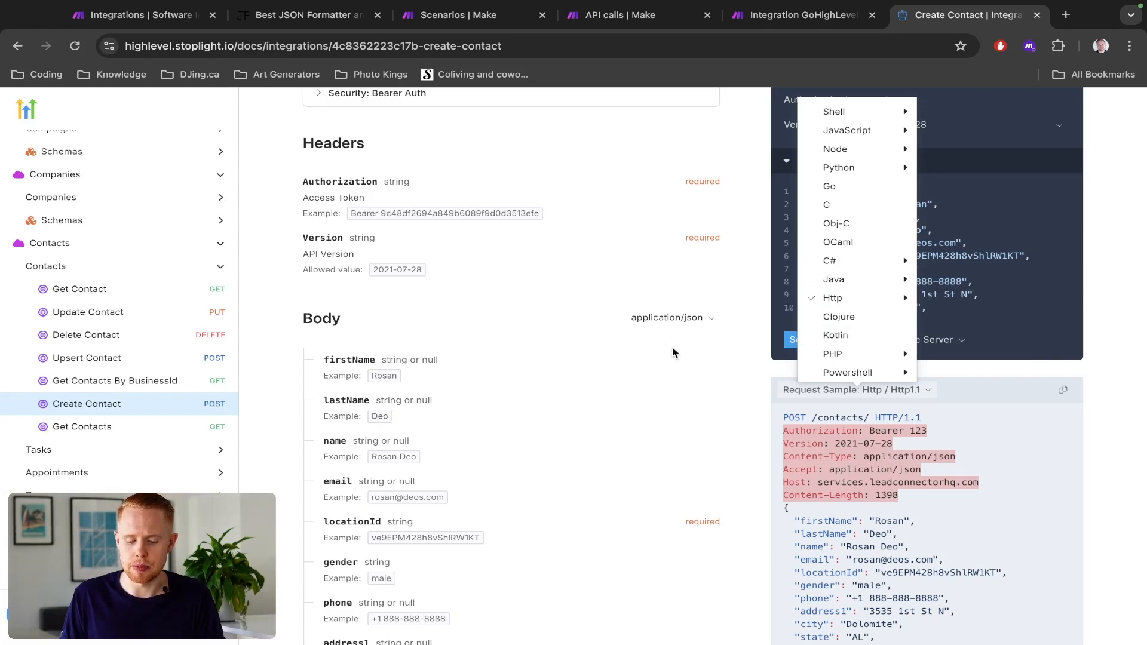
{"action": "left_click", "coordinate": [728, 387]}
{"action": "key", "text": "ctrl+shift+Tab"}
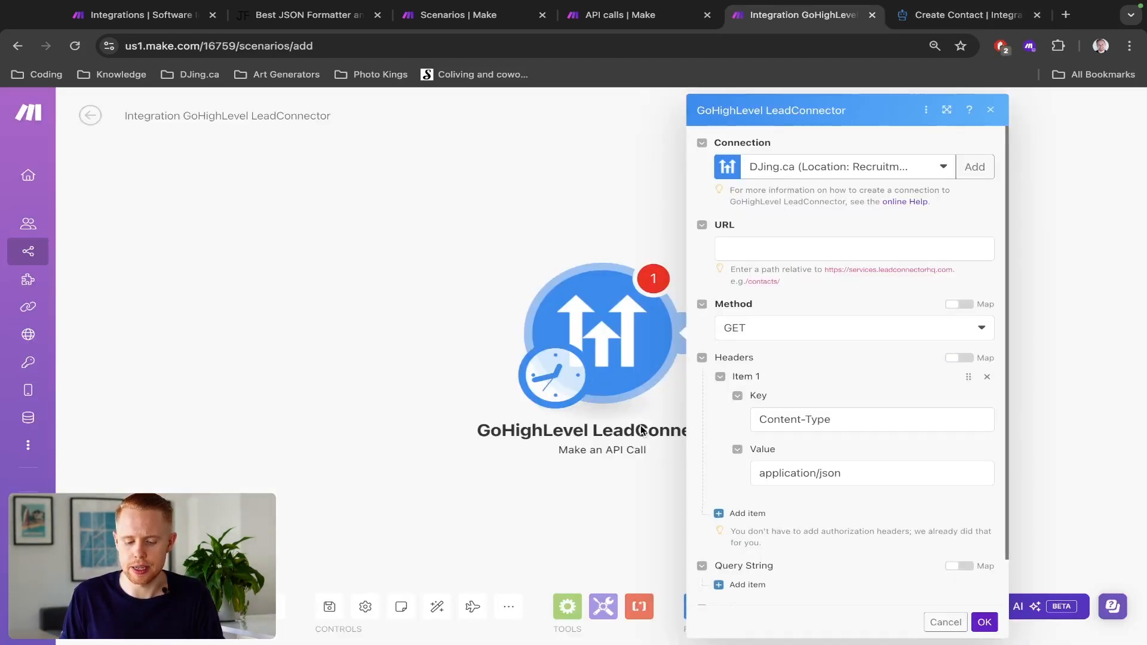
{"action": "left_click", "coordinate": [771, 250]}
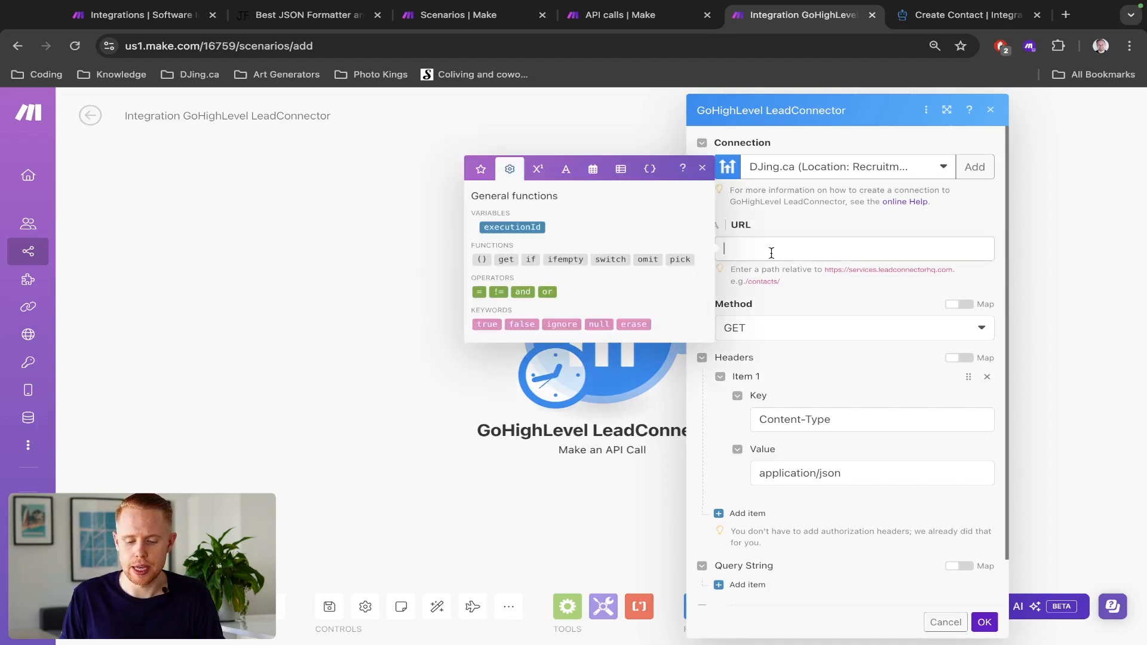
{"action": "key", "text": "ctrl+Tab"}
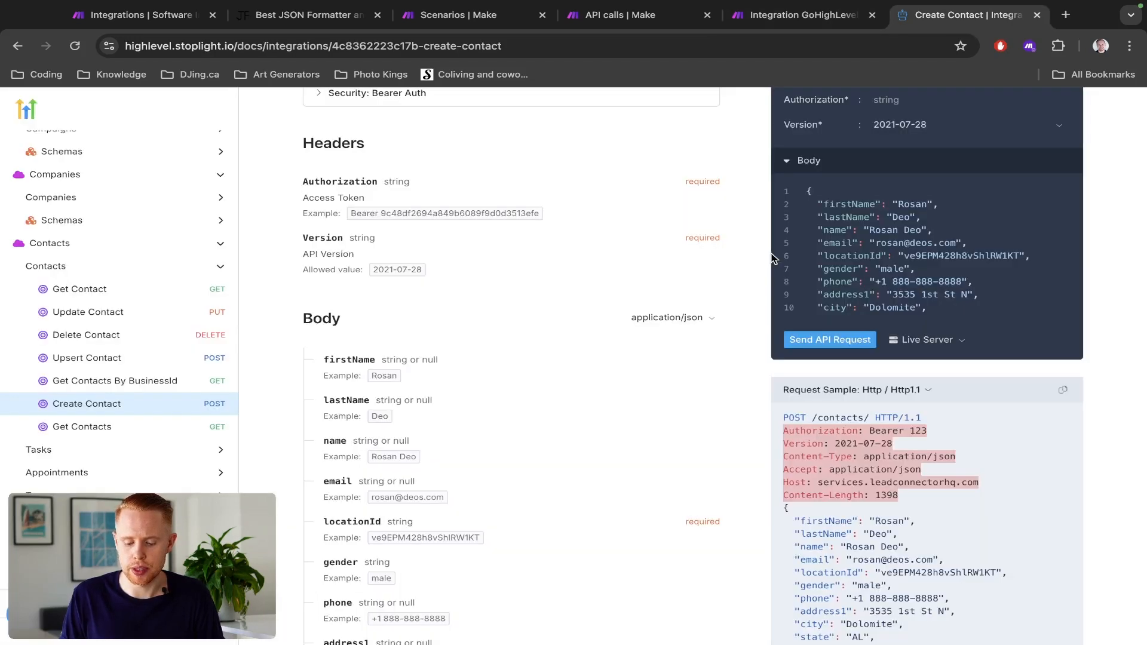
{"action": "scroll", "coordinate": [930, 496], "scroll_direction": "down", "scroll_amount": 1}
{"action": "scroll", "coordinate": [929, 496], "scroll_direction": "up", "scroll_amount": 1}
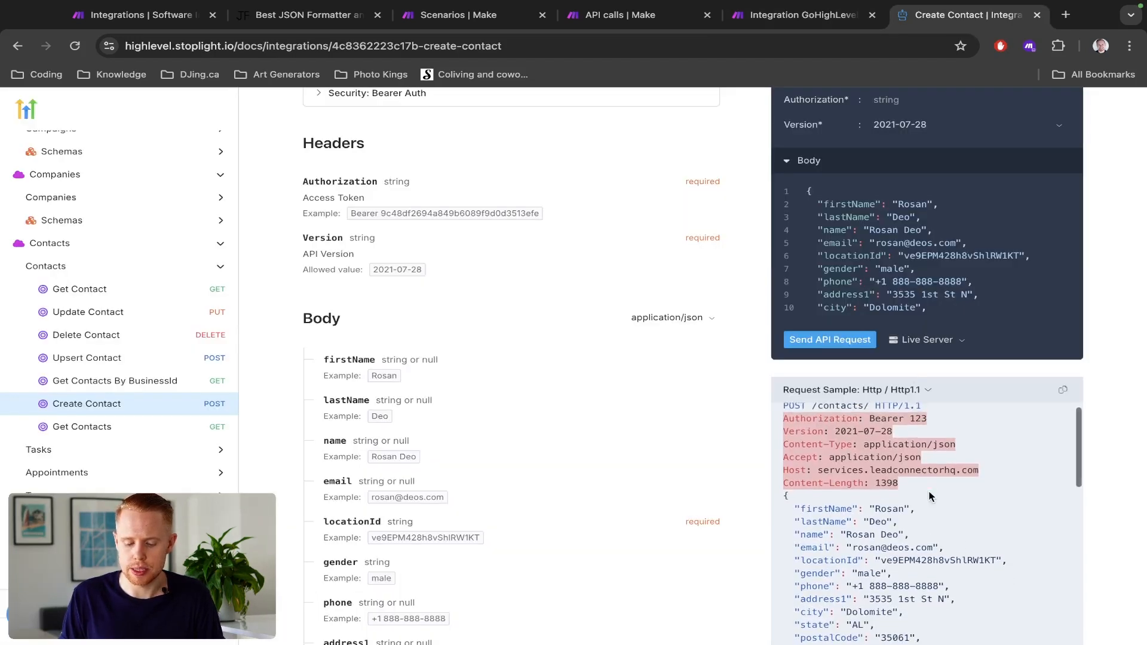
{"action": "left_click", "coordinate": [849, 473]}
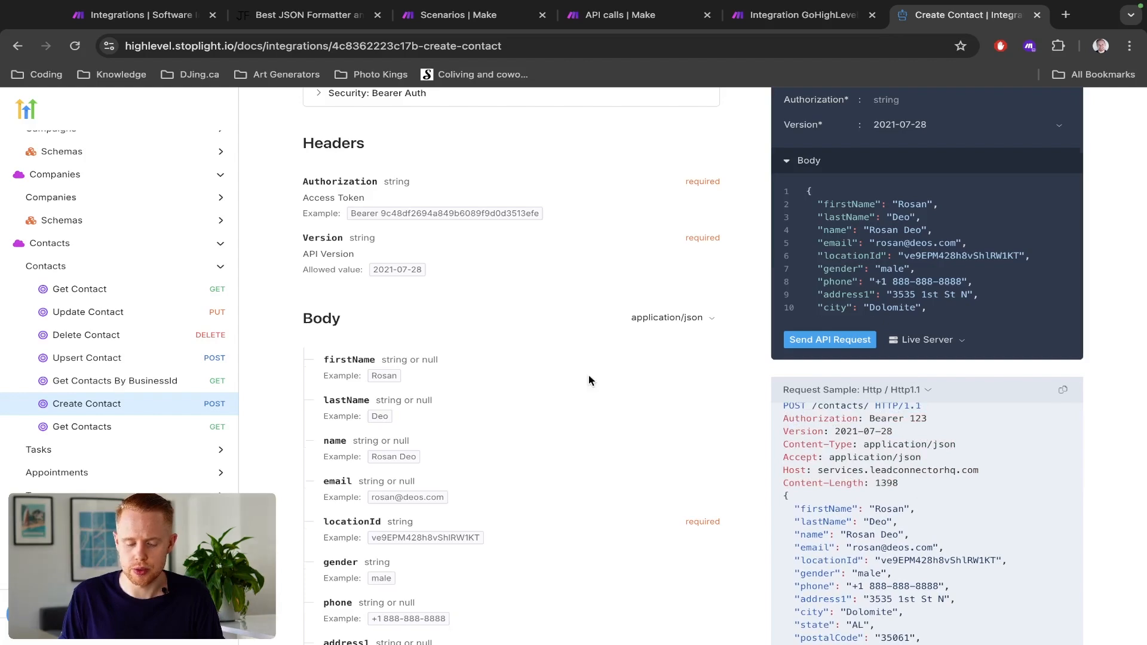
{"action": "scroll", "coordinate": [589, 374], "scroll_direction": "up", "scroll_amount": 5}
{"action": "left_click", "coordinate": [483, 246]}
{"action": "key", "text": "super+c"}
{"action": "key", "text": "super+alt+Left"}
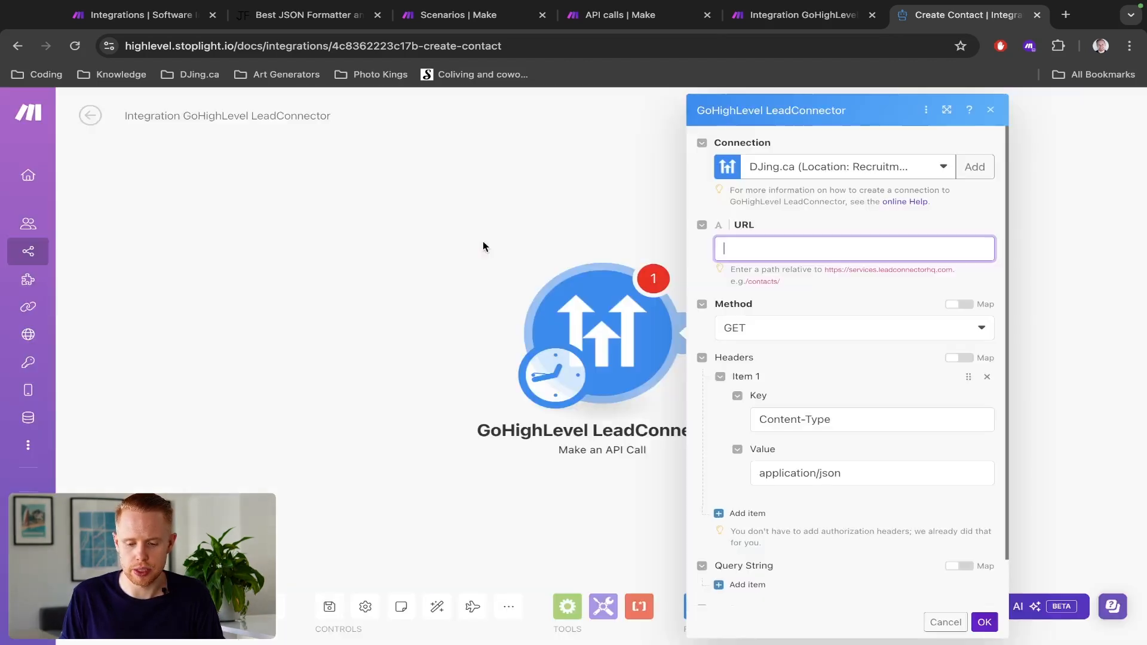
{"action": "key", "text": "super+v"}
{"action": "left_click", "coordinate": [755, 333]}
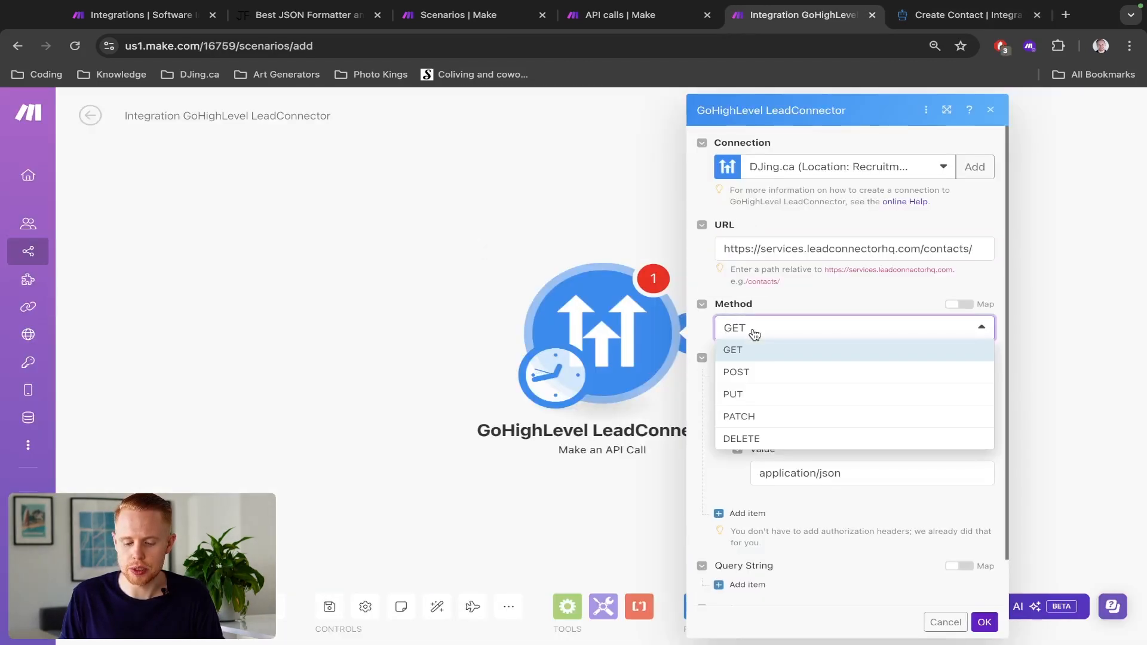
{"action": "left_click", "coordinate": [754, 371]}
- Add an empty query string item to view its Key and Value fields, and remove it again
{"action": "scroll", "coordinate": [793, 297], "scroll_direction": "down", "scroll_amount": 1}
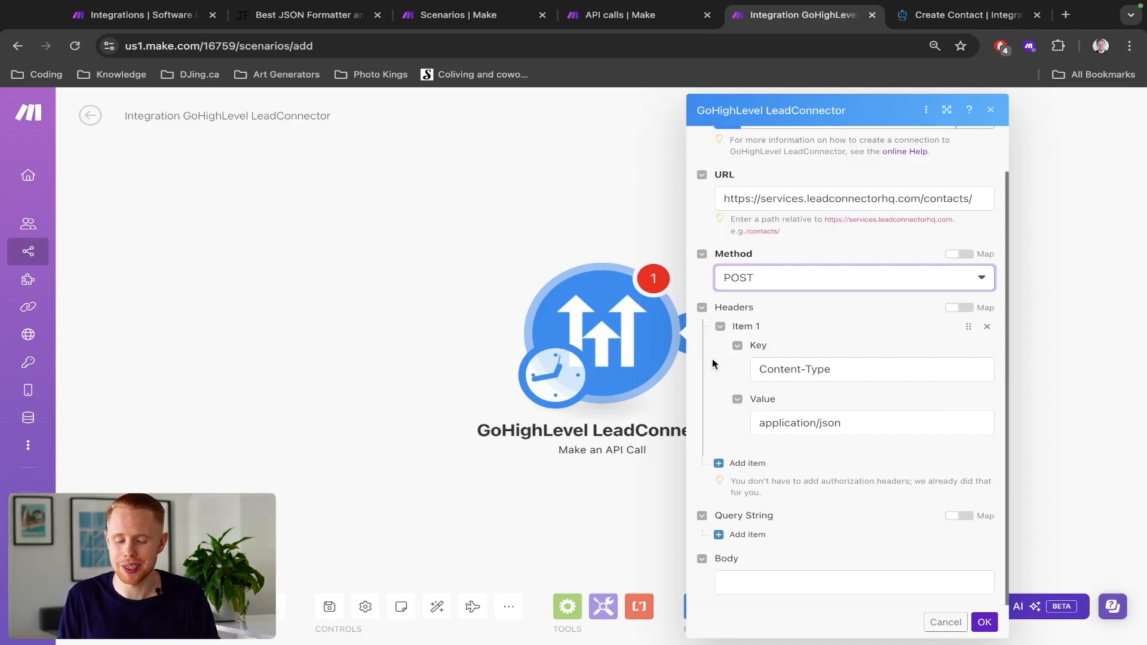
{"action": "left_click", "coordinate": [747, 537]}
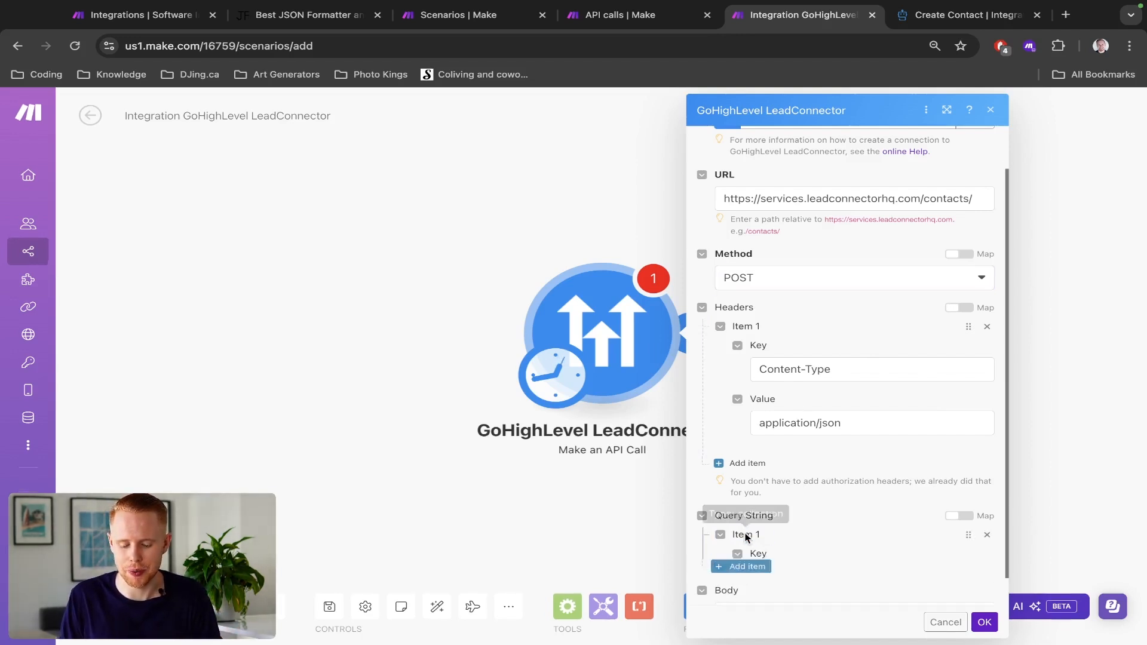
{"action": "scroll", "coordinate": [809, 427], "scroll_direction": "down", "scroll_amount": 1}
{"action": "scroll", "coordinate": [809, 427], "scroll_direction": "down", "scroll_amount": 3}
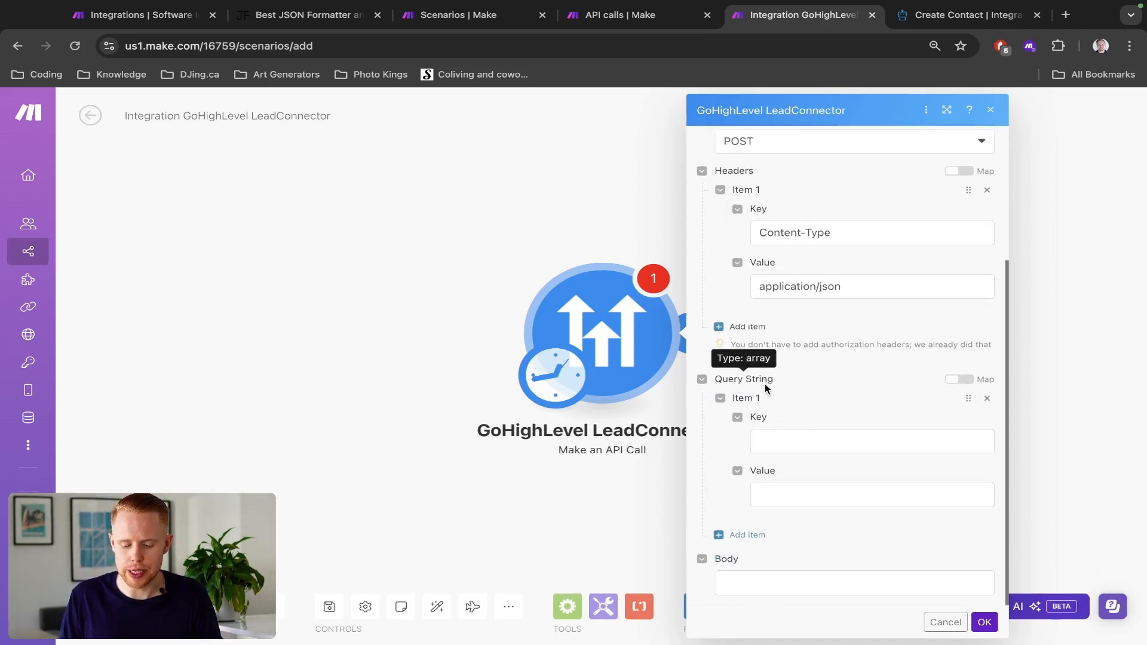
{"action": "left_click", "coordinate": [987, 399]}
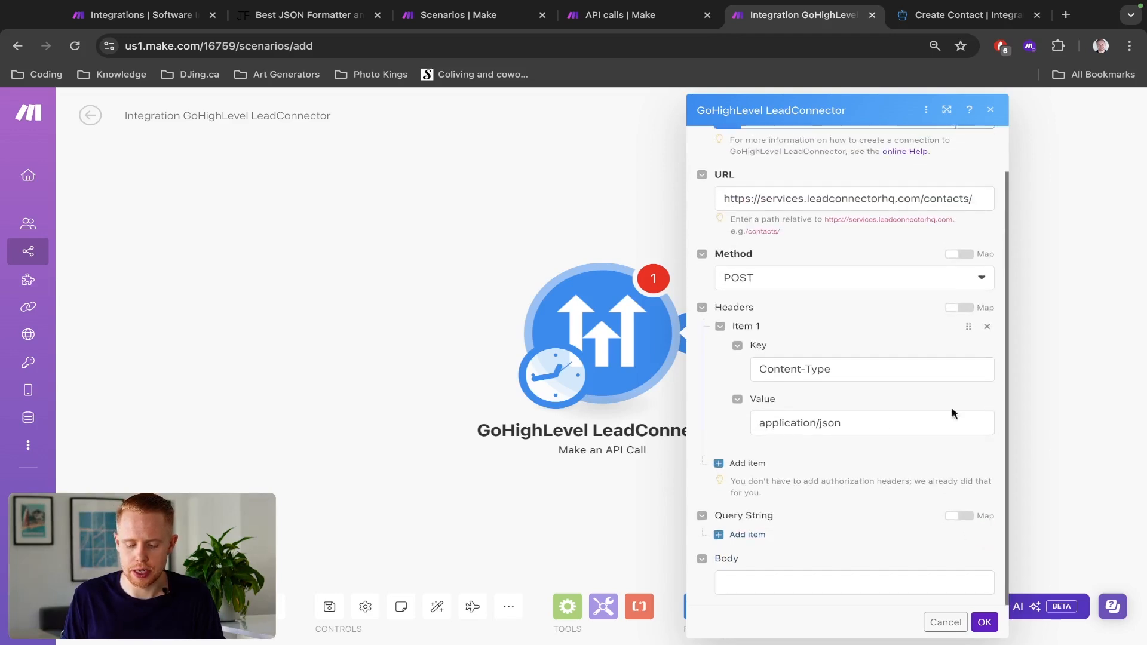
{"action": "left_click", "coordinate": [723, 585]}
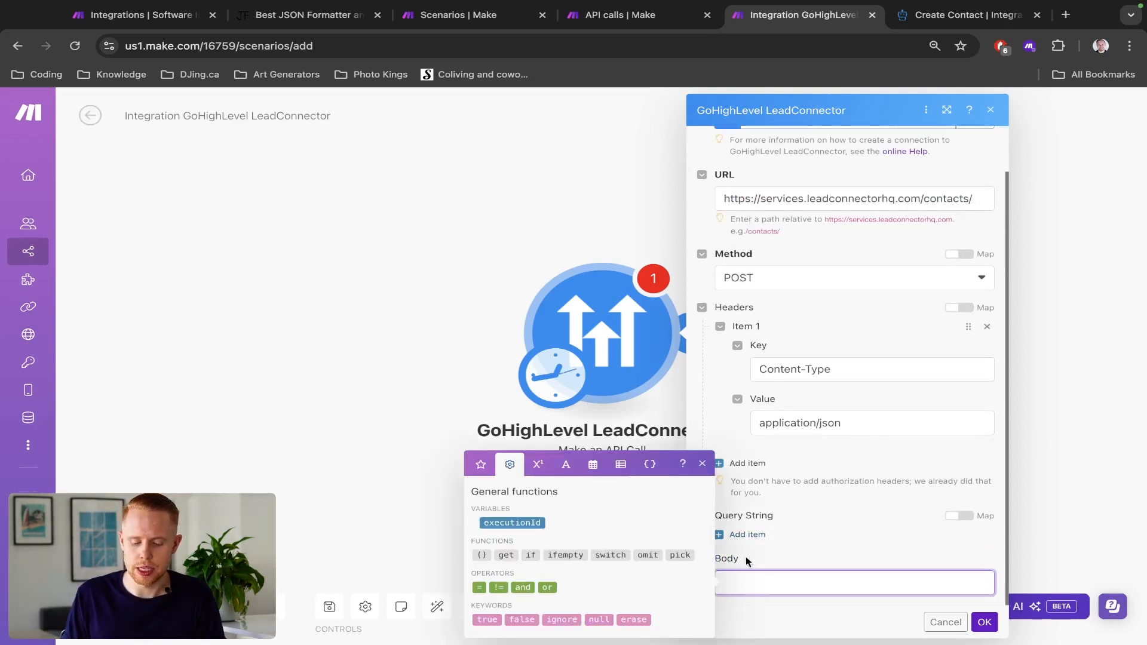
{"action": "left_click", "coordinate": [774, 517]}
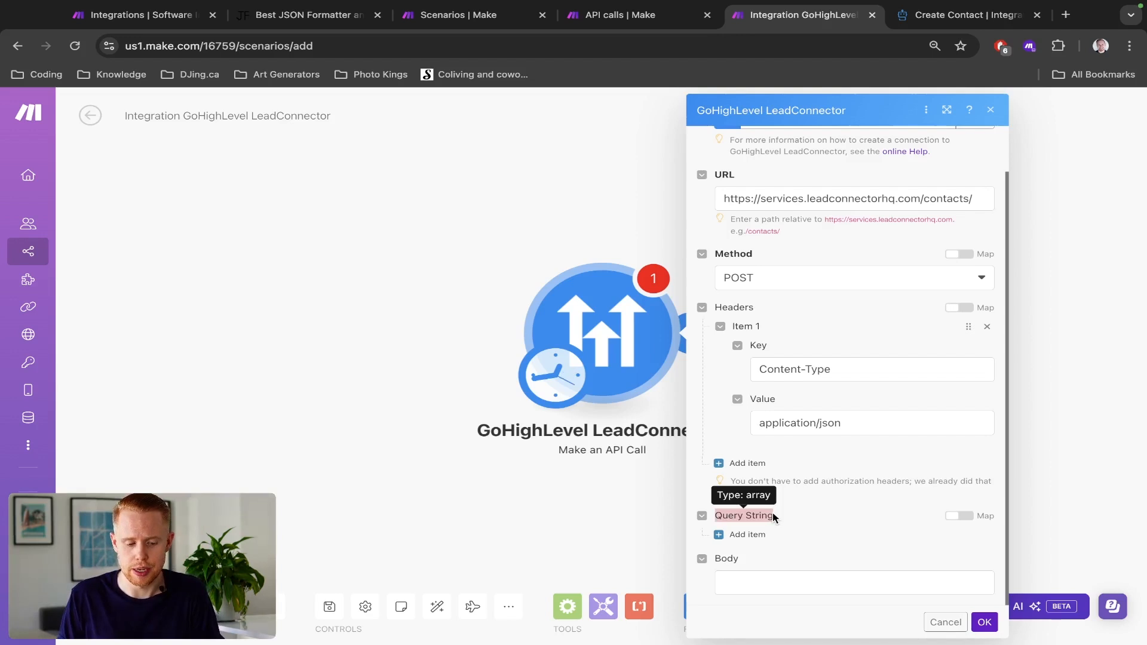
- Draft an example query string with a name parameter at the end of the page address, without loading it
{"action": "key", "text": "super+l"}
{"action": "key", "text": "Right"}
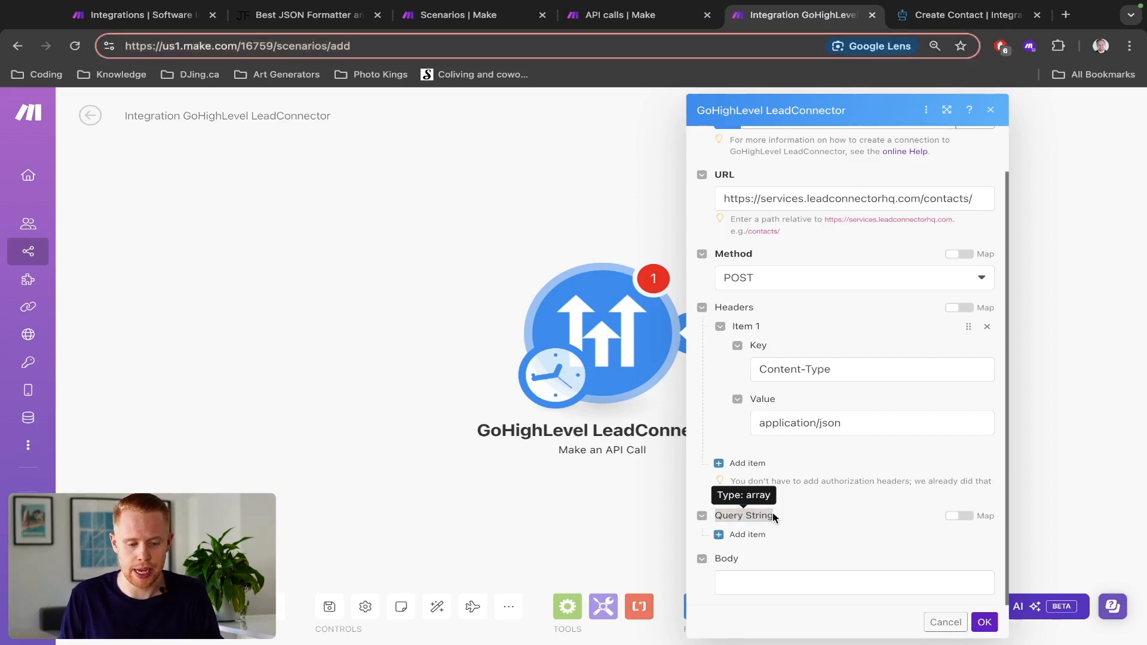
{"action": "type", "text": "?"}
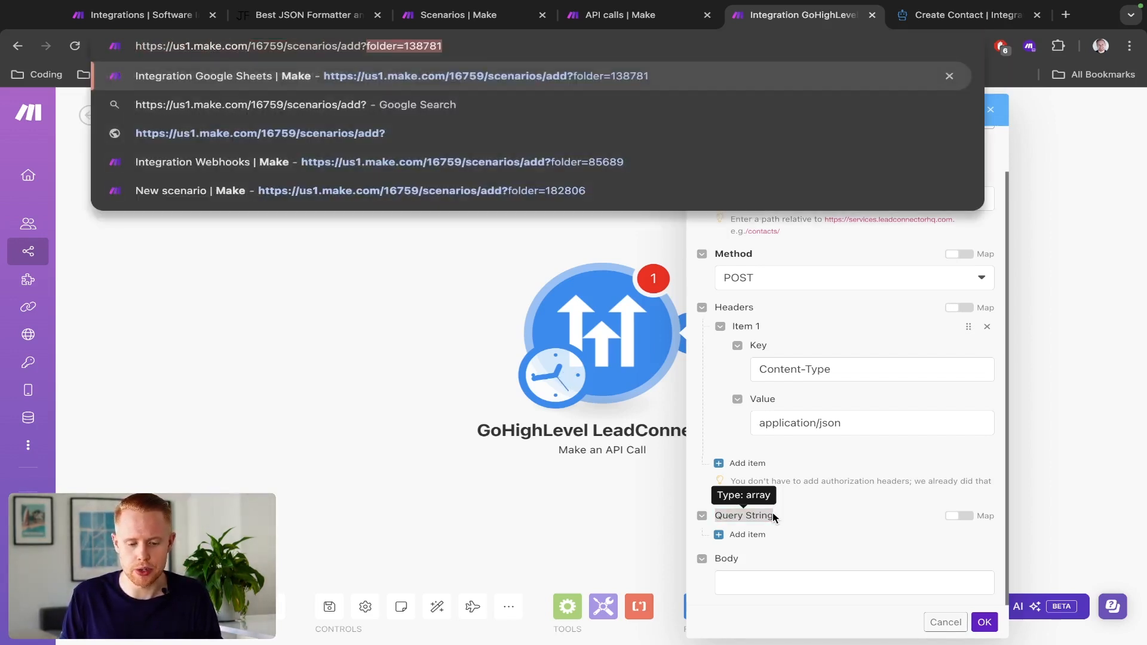
{"action": "type", "text": "name=Jono"}
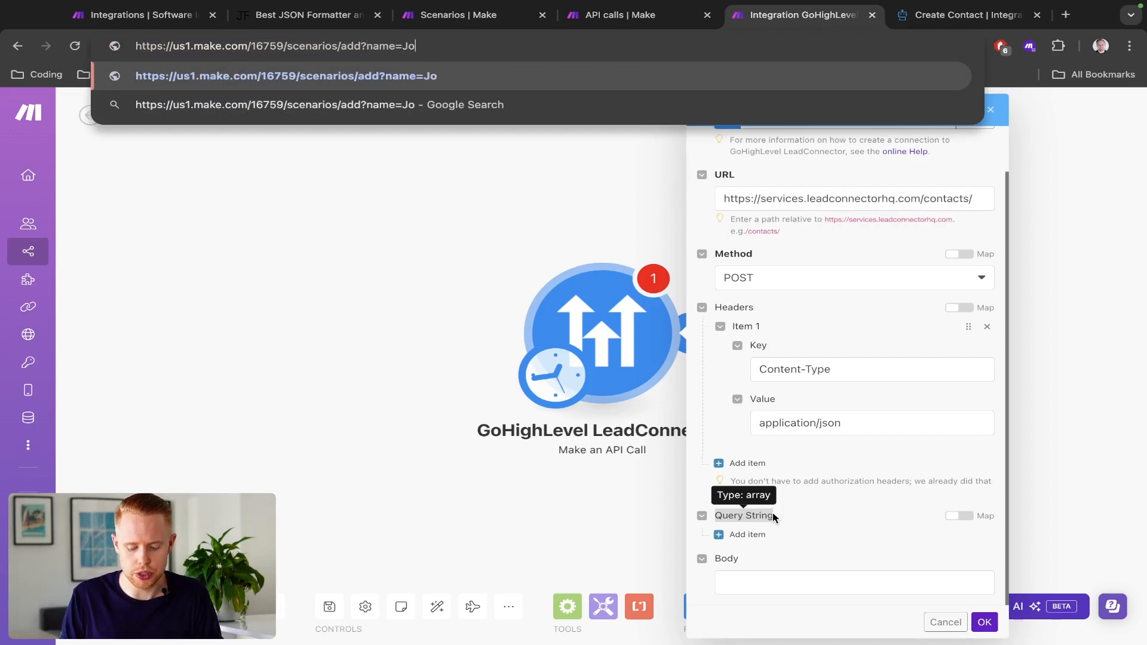
{"action": "key", "text": "Left"}
{"action": "key", "text": "Left"}
{"action": "key", "text": "Left"}
{"action": "key", "text": "Left"}
{"action": "key", "text": "alt+shift+Left"}
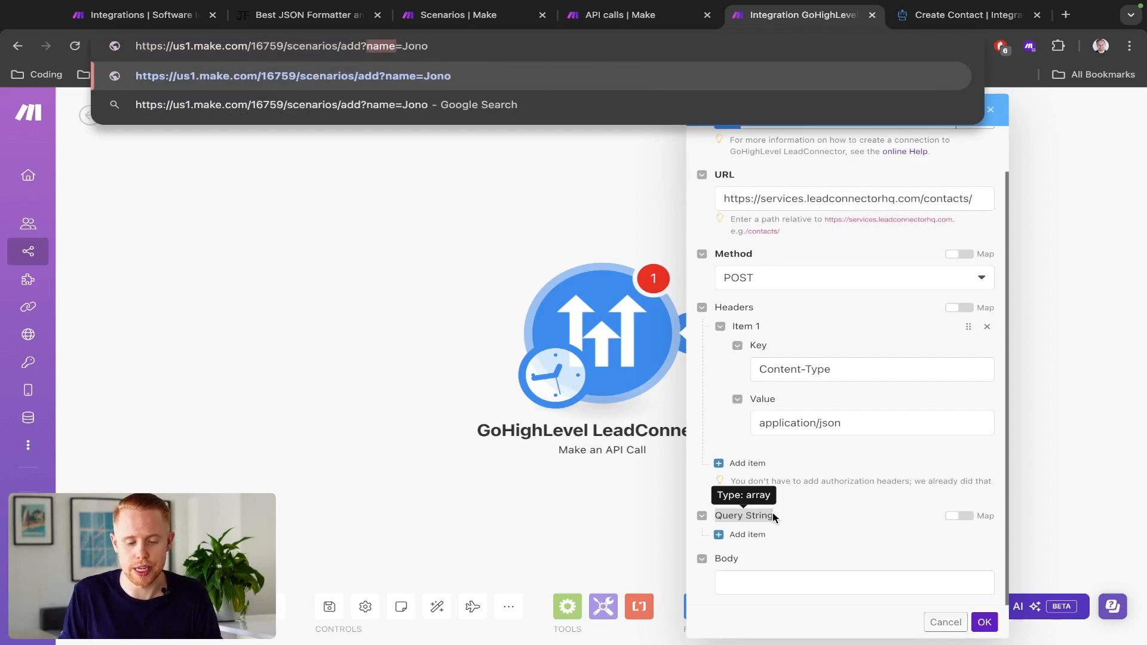
{"action": "key", "text": "Right"}
{"action": "key", "text": "alt+shift+Right"}
{"action": "key", "text": "Right"}
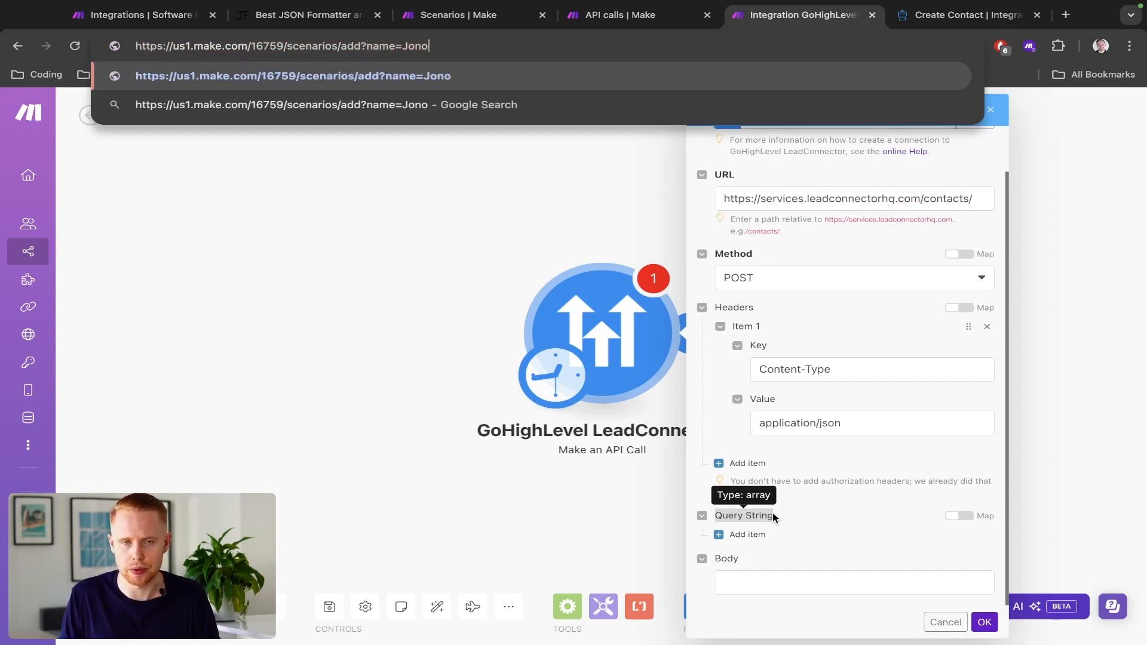
{"action": "key", "text": "Escape"}
- Copy the complete sample JSON body from the Create Contact documentation into the API call's Body in Make
{"action": "left_click", "coordinate": [775, 575]}
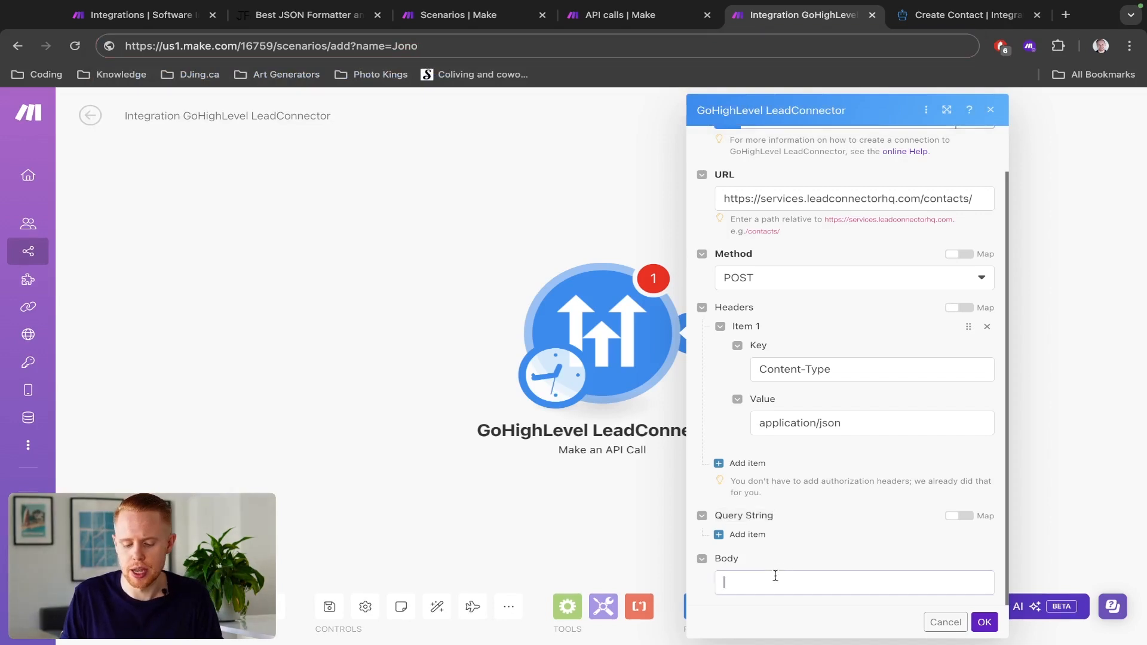
{"action": "key", "text": "ctrl+Tab"}
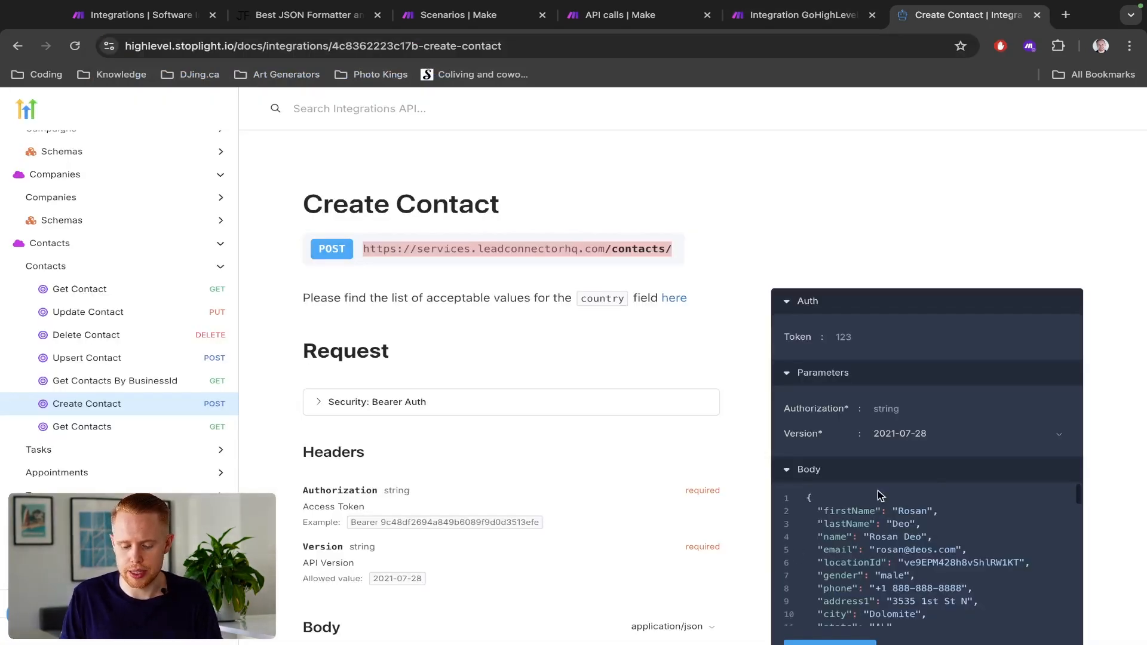
{"action": "scroll", "coordinate": [877, 496], "scroll_direction": "down", "scroll_amount": 4}
{"action": "scroll", "coordinate": [877, 496], "scroll_direction": "up", "scroll_amount": 4}
{"action": "scroll", "coordinate": [727, 434], "scroll_direction": "down", "scroll_amount": 3}
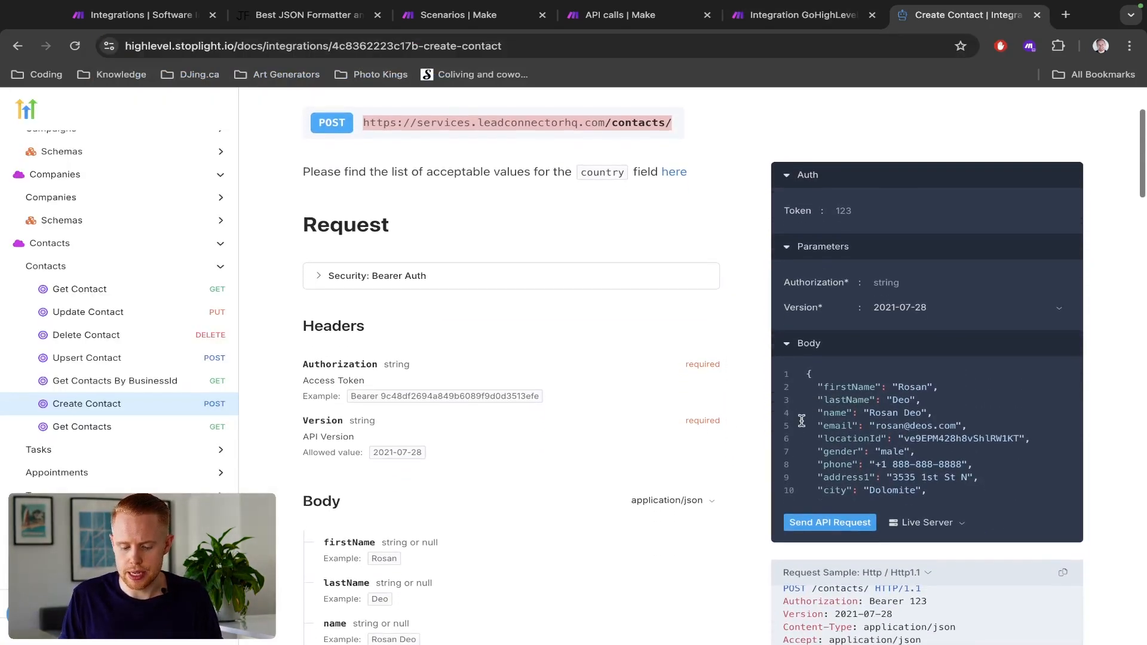
{"action": "left_click", "coordinate": [809, 373]}
{"action": "key", "text": "ctrl+a"}
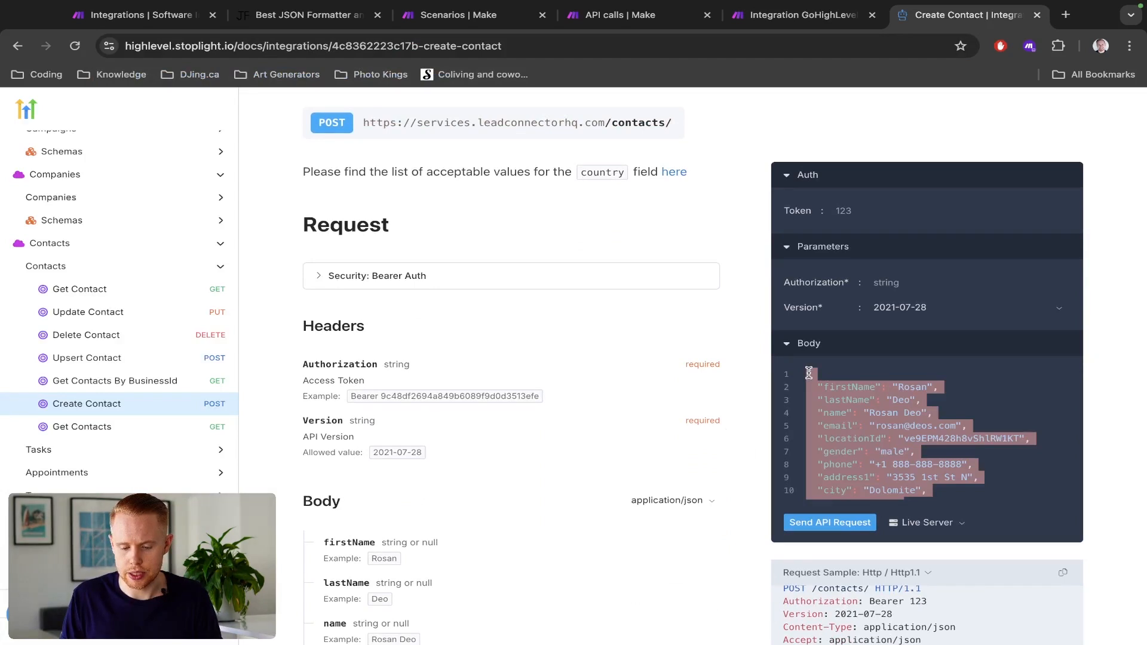
{"action": "key", "text": "ctrl+shift+Tab"}
{"action": "key", "text": "ctrl+v"}
- Delete all JSON body fields after locationId, keeping firstName, lastName, name, email, locationId and the closing brace
{"action": "scroll", "coordinate": [838, 579], "scroll_direction": "down", "scroll_amount": 1}
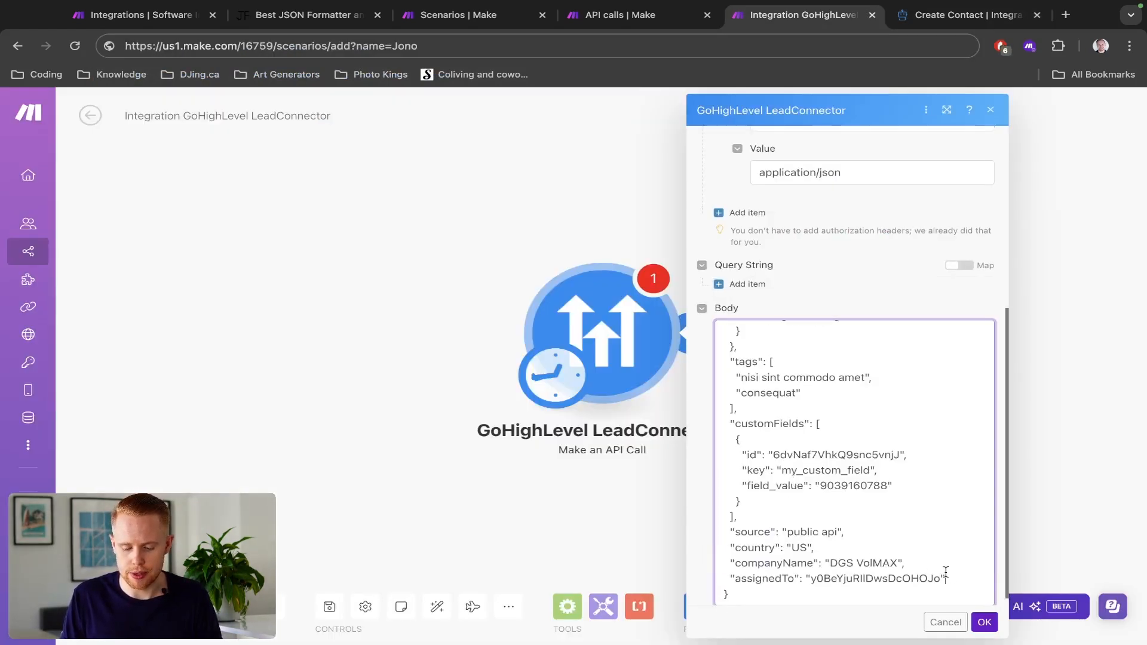
{"action": "left_click_drag", "start_coordinate": [946, 573], "coordinate": [716, 423]}
{"action": "key", "text": "BackSpace"}
{"action": "key", "text": "BackSpace"}
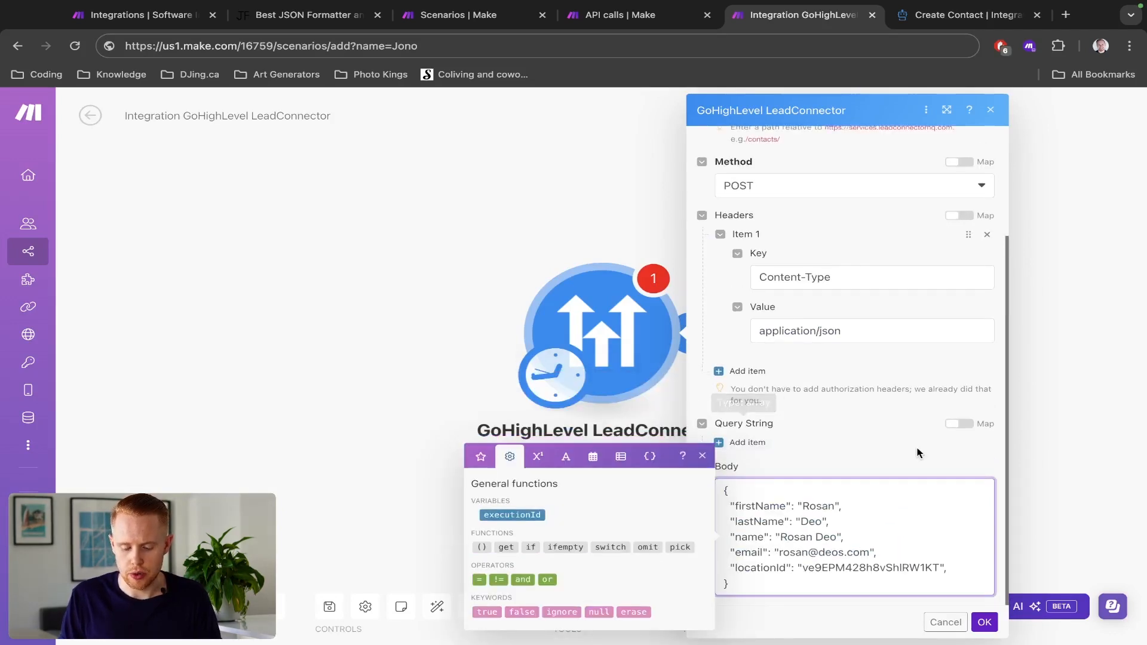
{"action": "scroll", "coordinate": [910, 546], "scroll_direction": "up", "scroll_amount": 5}
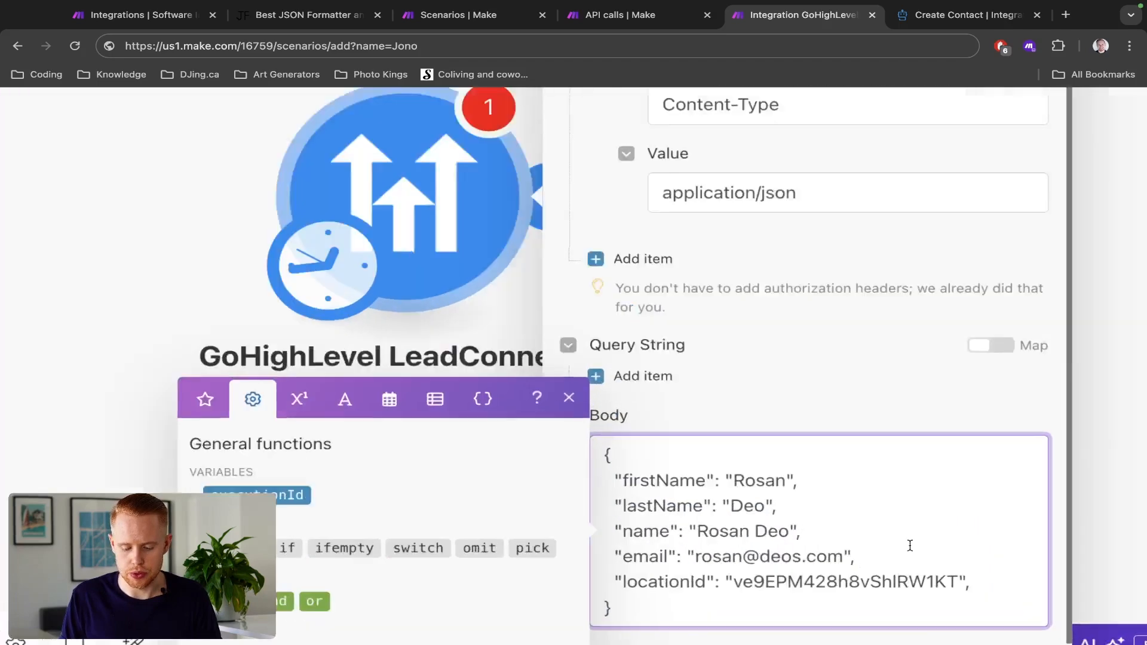
- Remove the trailing comma after the locationId value in the JSON body
{"action": "scroll", "coordinate": [839, 262], "scroll_direction": "down", "scroll_amount": 3}
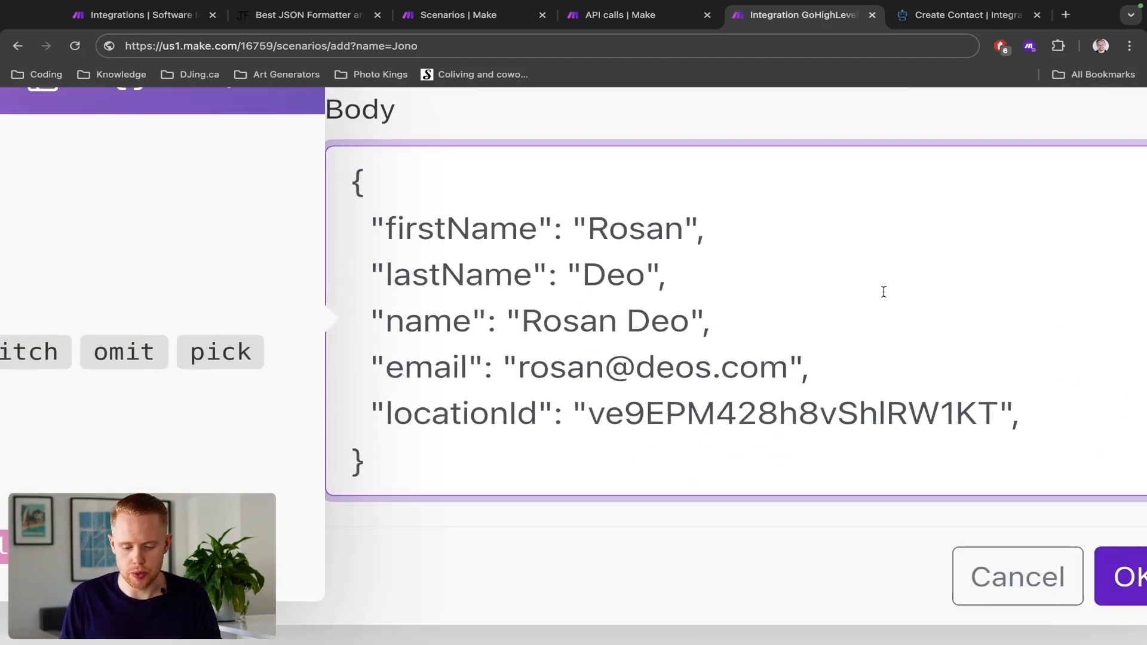
{"action": "left_click_drag", "start_coordinate": [1046, 427], "coordinate": [356, 227]}
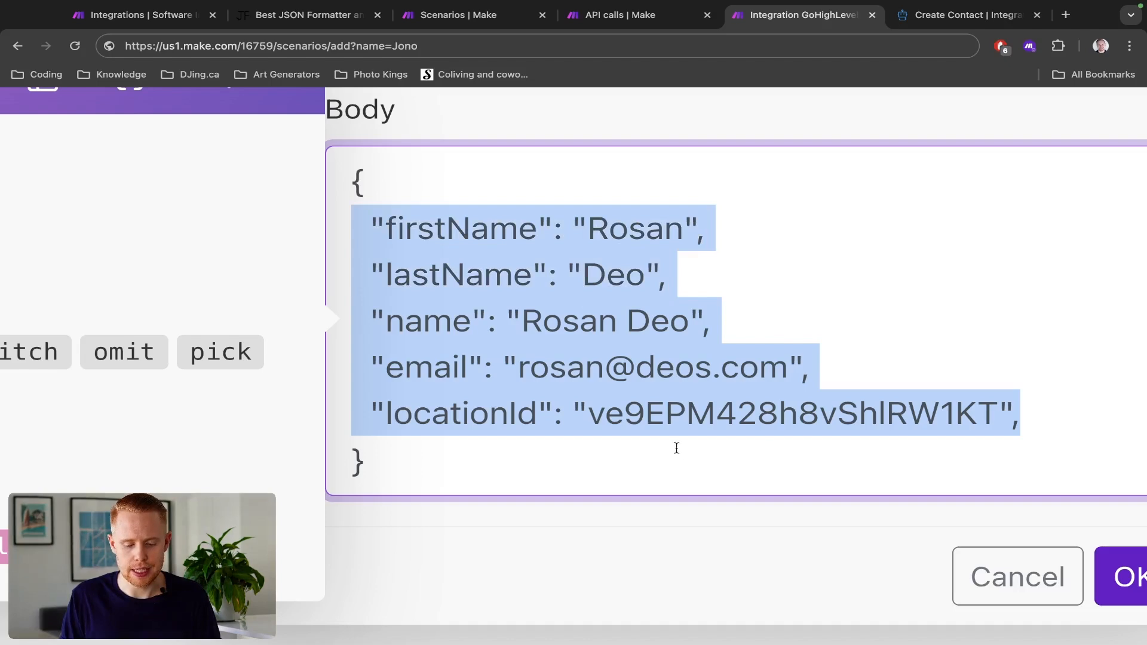
{"action": "left_click", "coordinate": [717, 412]}
{"action": "left_click", "coordinate": [1019, 413]}
{"action": "key", "text": "BackSpace"}
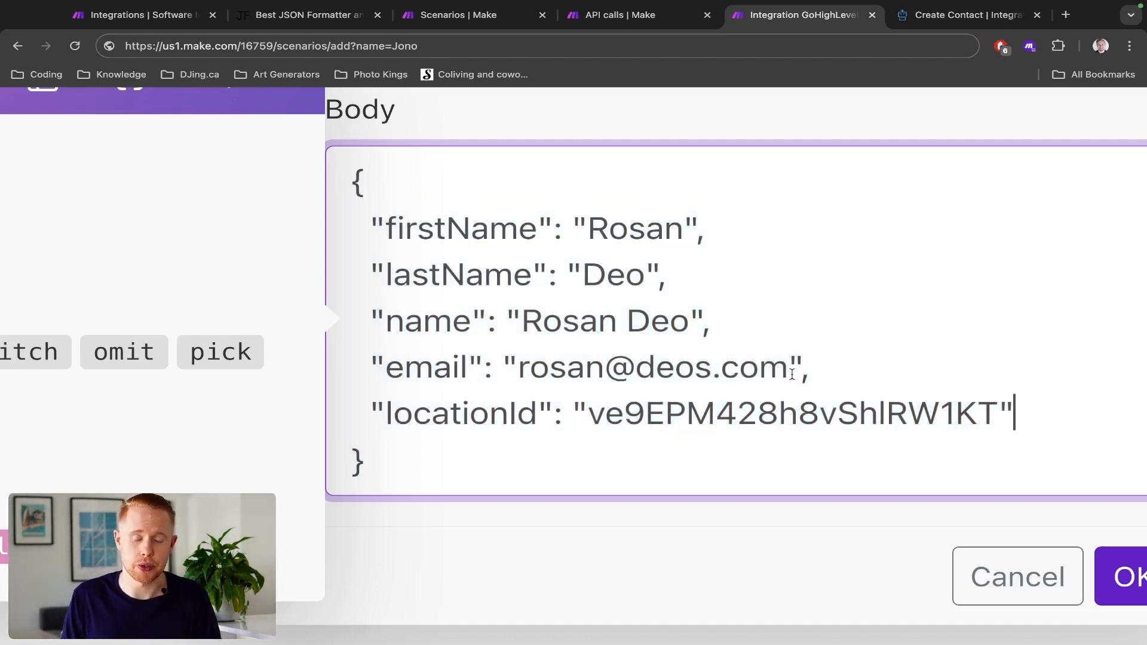
{"action": "scroll", "coordinate": [792, 374], "scroll_direction": "down", "scroll_amount": 5}
{"action": "left_click", "coordinate": [776, 410]}
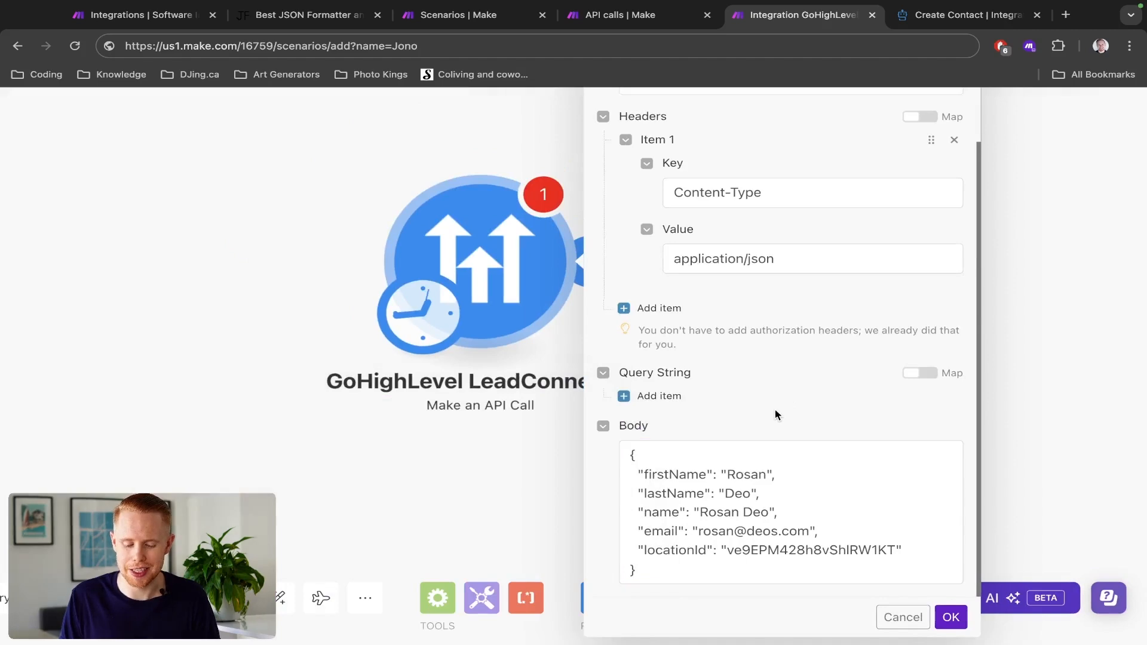
- Replace the email value in the JSON body with a test e-mail address
{"action": "scroll", "coordinate": [776, 410], "scroll_direction": "down", "scroll_amount": 3}
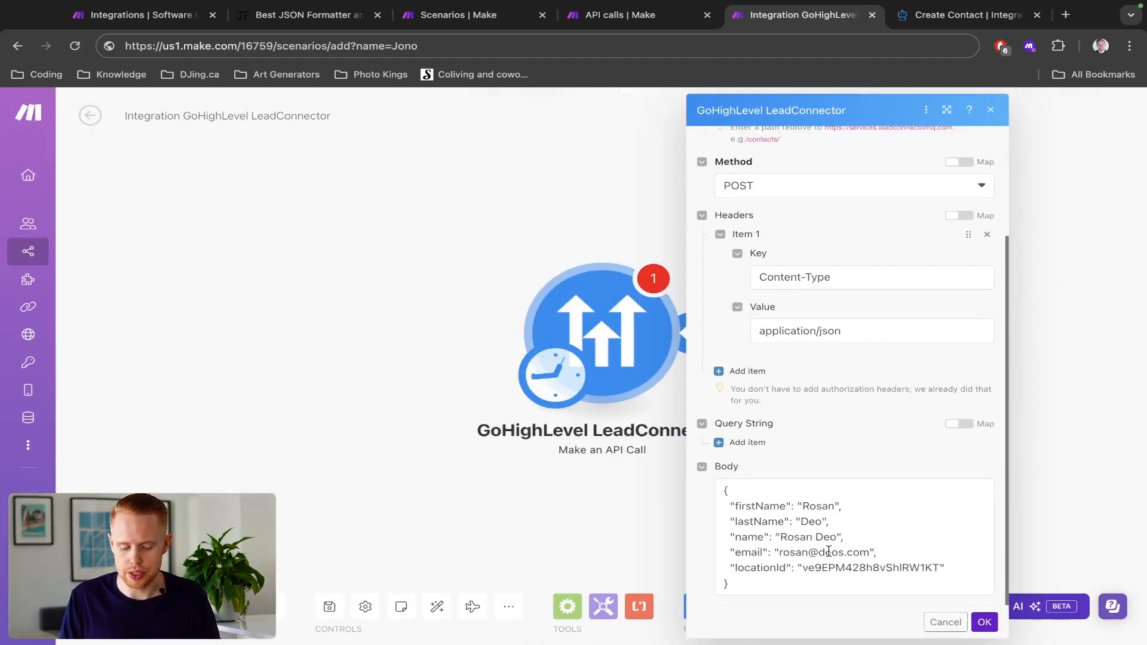
{"action": "scroll", "coordinate": [829, 551], "scroll_direction": "up", "scroll_amount": 5}
{"action": "left_click", "coordinate": [797, 551]}
{"action": "double_click", "coordinate": [764, 543]}
{"action": "type", "text": "tes"}
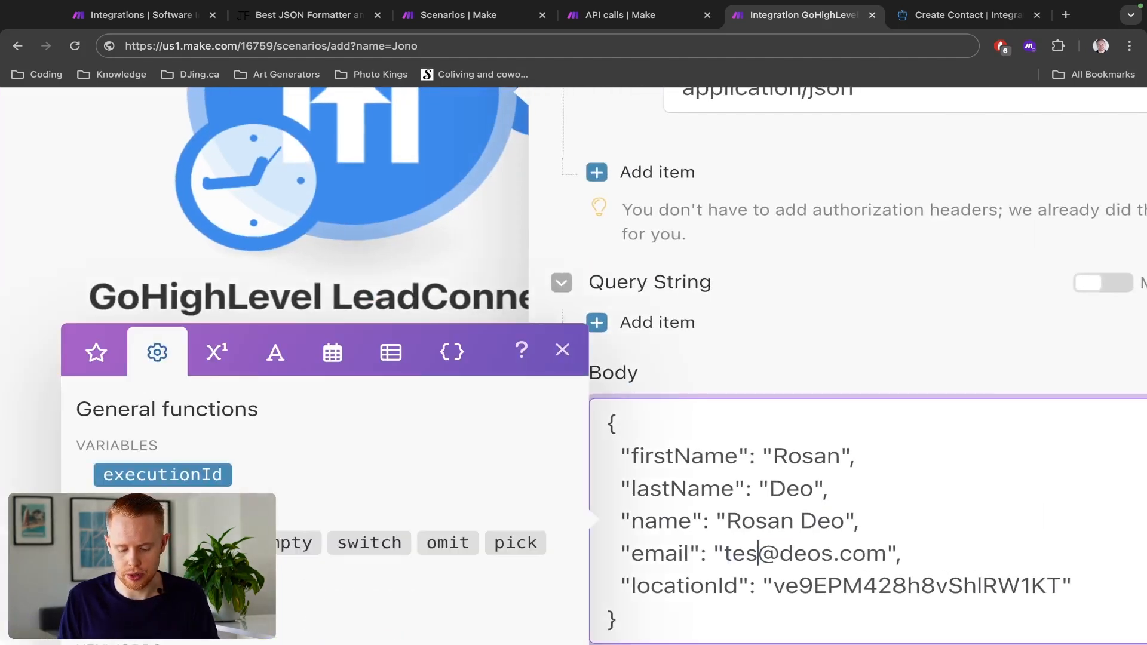
{"action": "type", "text": "t"}
{"action": "double_click", "coordinate": [812, 554]}
{"action": "type", "text": "test"}
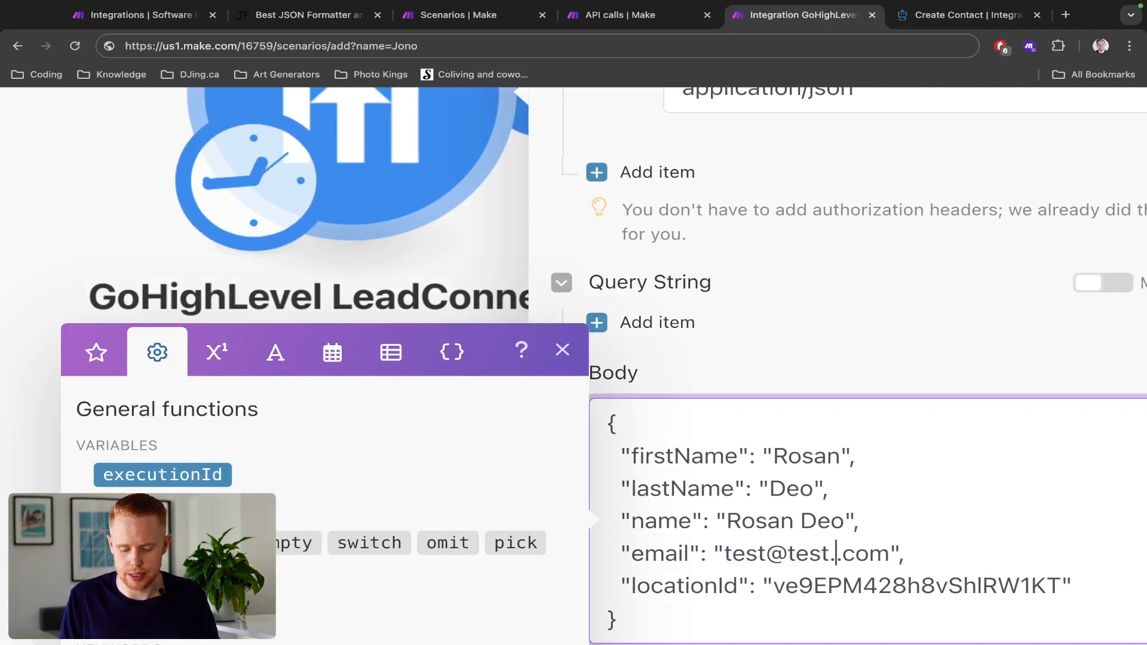
- Replace the firstName, lastName and name values in the JSON body with the contact's first, last and full name
{"action": "double_click", "coordinate": [778, 455]}
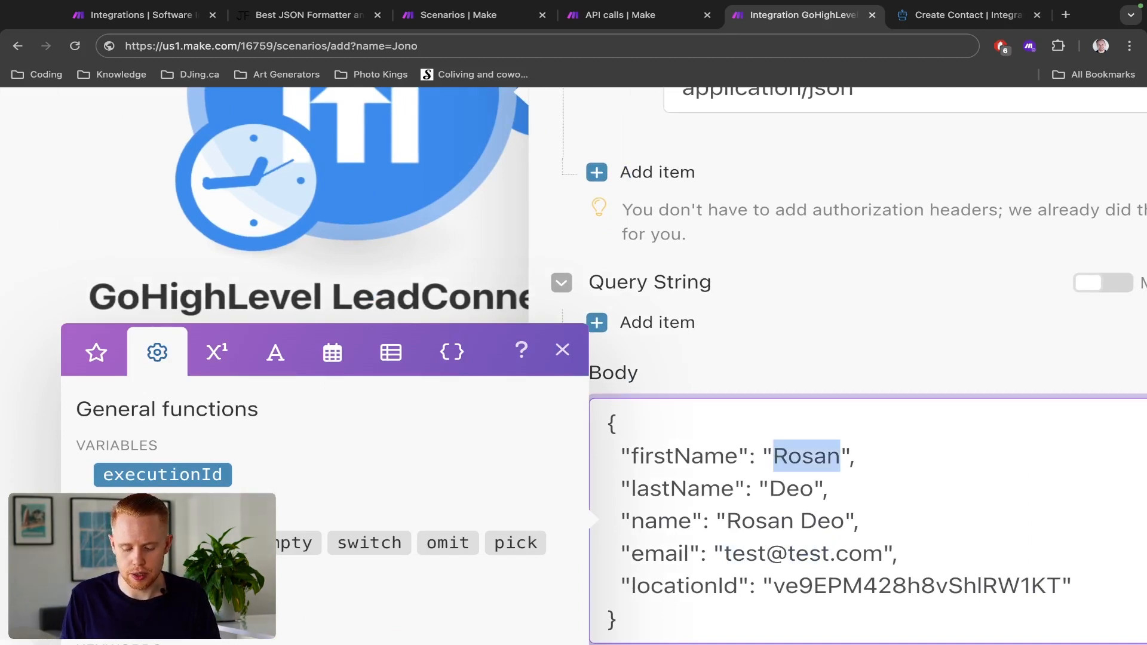
{"action": "type", "text": "Jono"}
{"action": "double_click", "coordinate": [789, 489]}
{"action": "type", "text": "Catliff"}
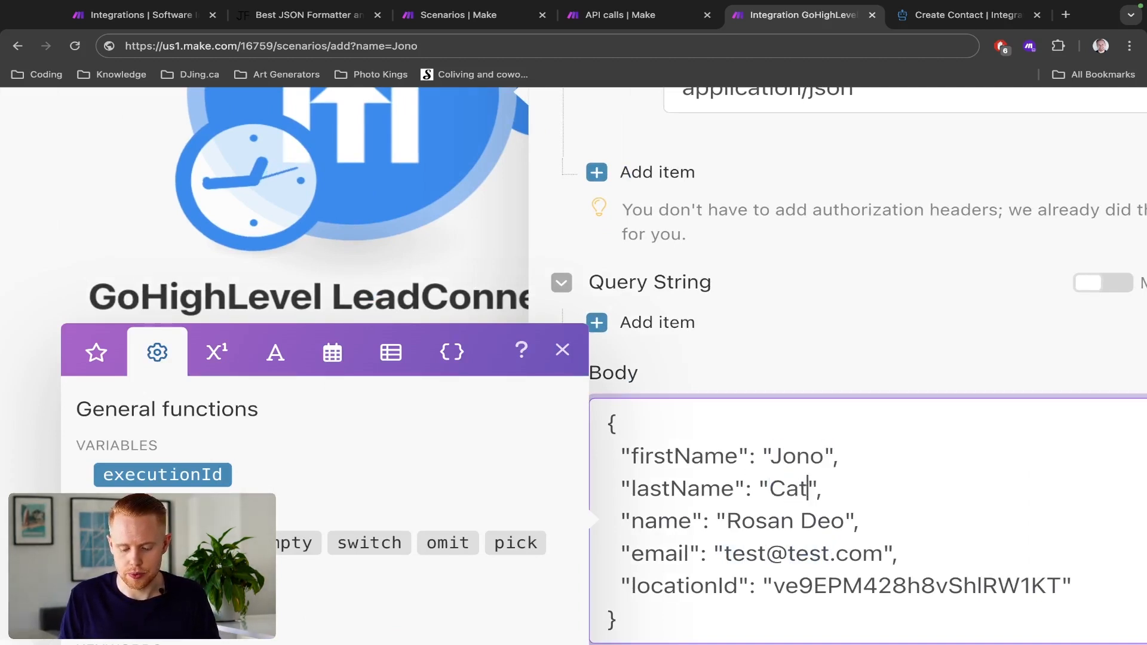
{"action": "double_click", "coordinate": [822, 520]}
{"action": "key", "text": "alt+shift+Left"}
{"action": "type", "text": "Jono Catliff"}
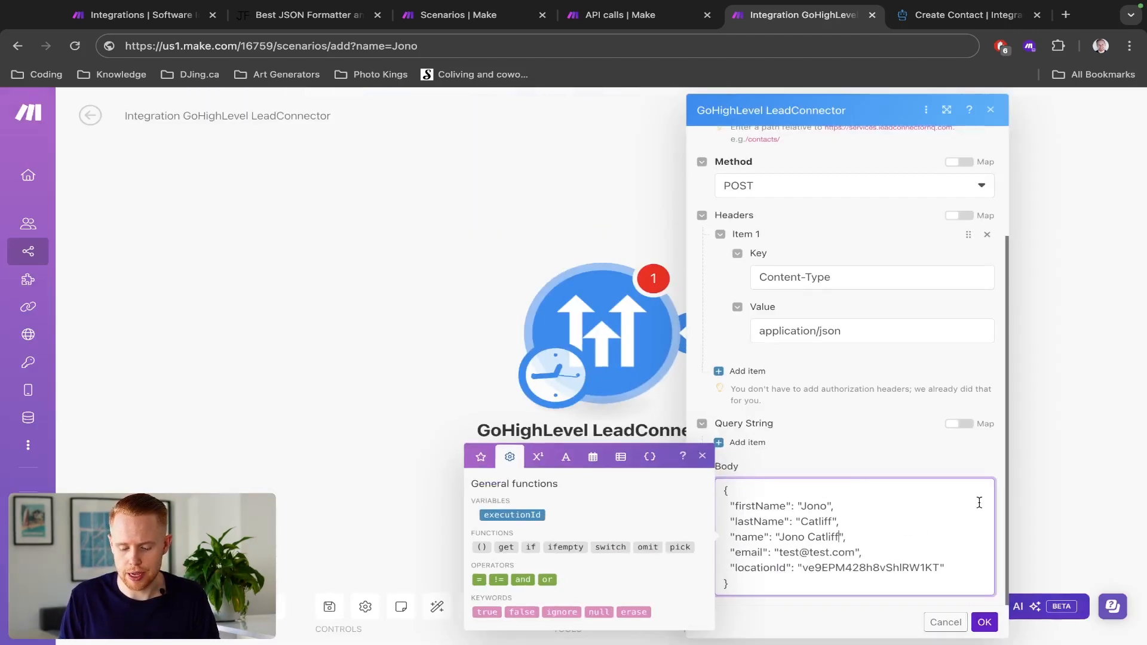
- Save the GoHighLevel API call module's settings, run the scenario once and close the run result
{"action": "left_click", "coordinate": [869, 435]}
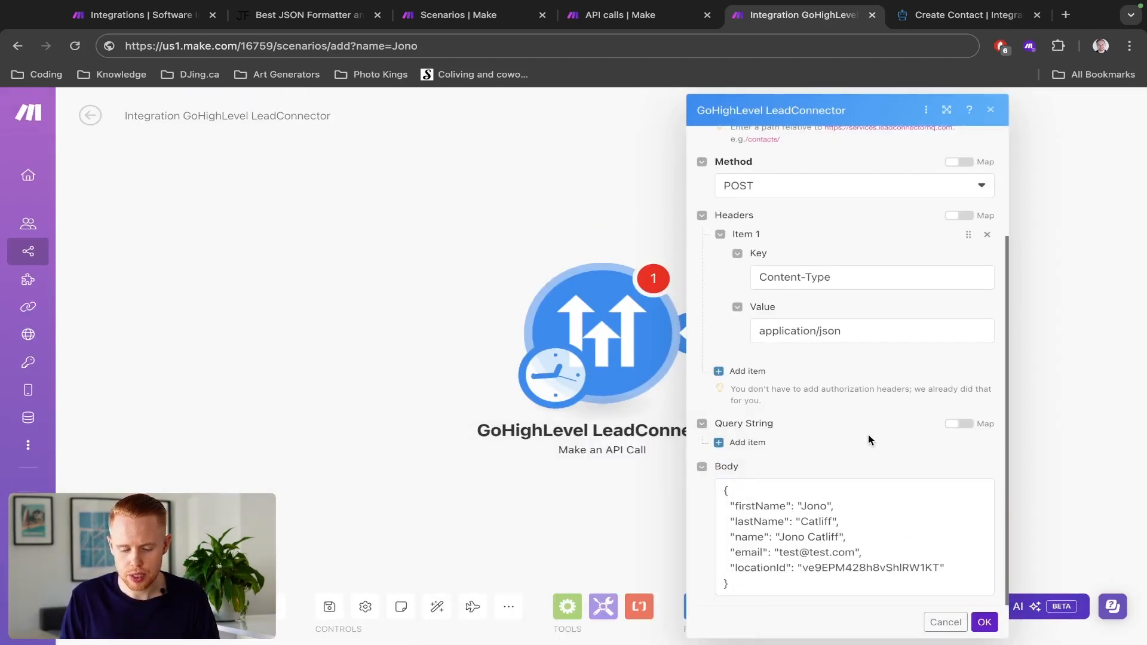
{"action": "scroll", "coordinate": [869, 435], "scroll_direction": "up", "scroll_amount": 3}
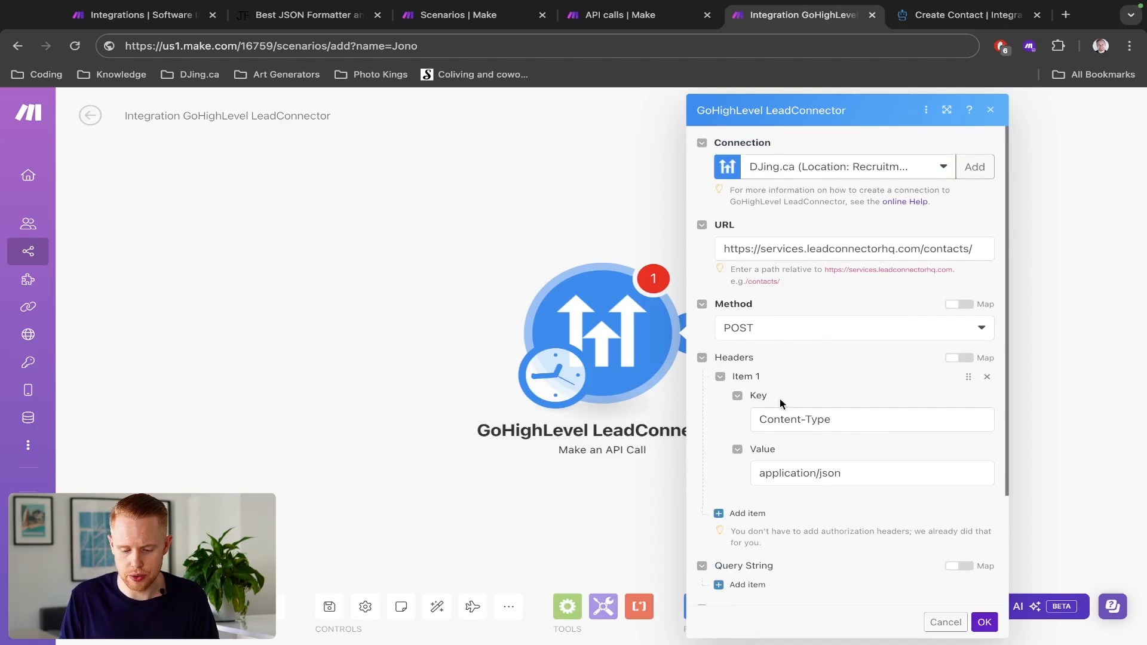
{"action": "scroll", "coordinate": [780, 399], "scroll_direction": "down", "scroll_amount": 3}
{"action": "left_click", "coordinate": [984, 623]}
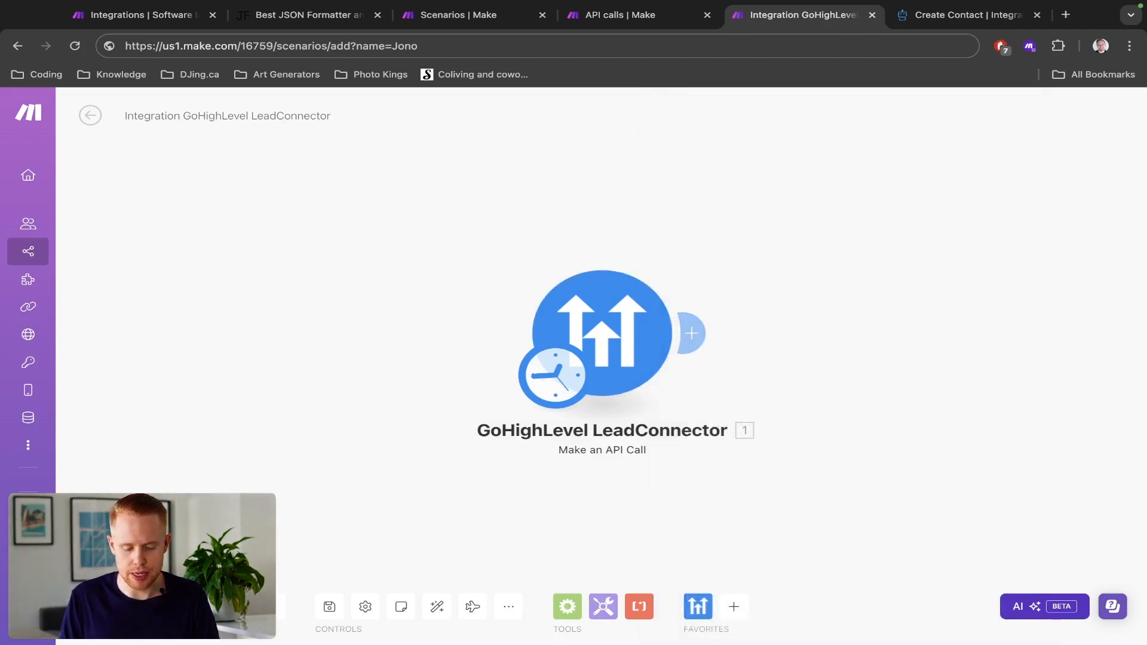
{"action": "left_click", "coordinate": [117, 607]}
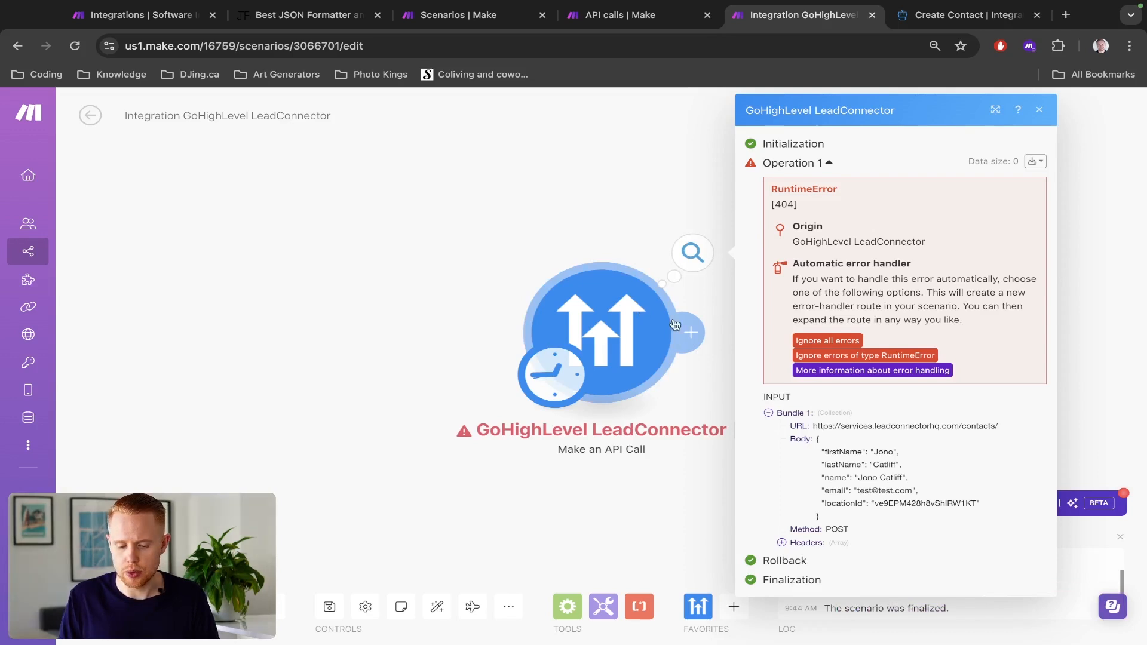
{"action": "left_click", "coordinate": [568, 253]}
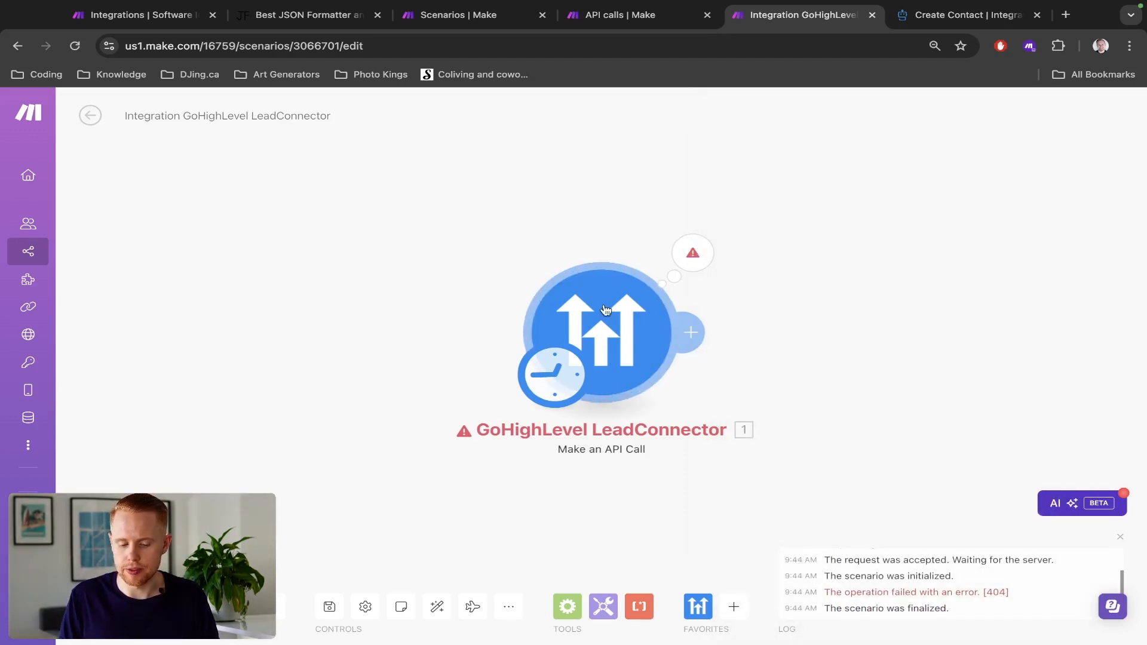
{"action": "left_click", "coordinate": [606, 311]}
{"action": "scroll", "coordinate": [849, 353], "scroll_direction": "down", "scroll_amount": 3}
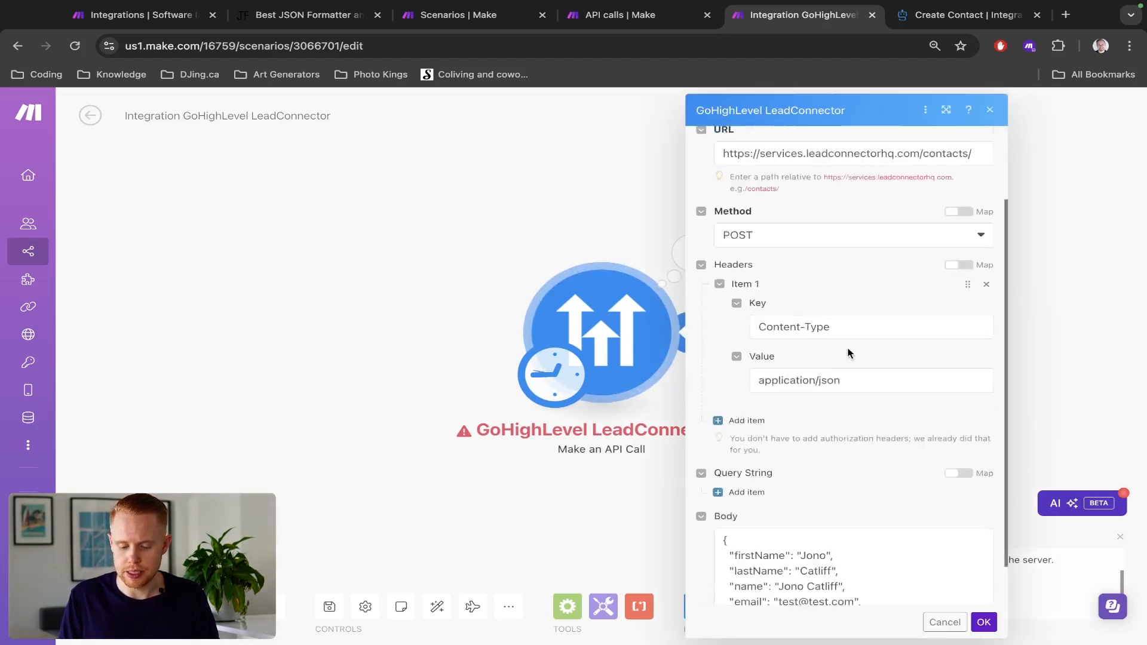
{"action": "scroll", "coordinate": [850, 353], "scroll_direction": "up", "scroll_amount": 3}
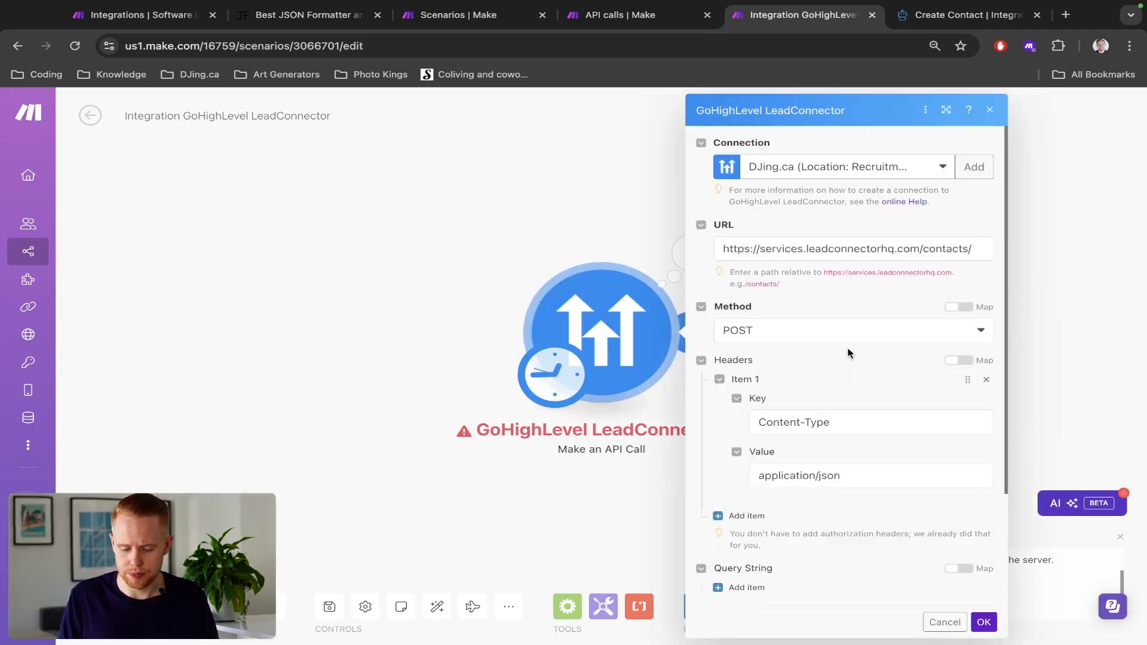
{"action": "triple_click", "coordinate": [804, 288]}
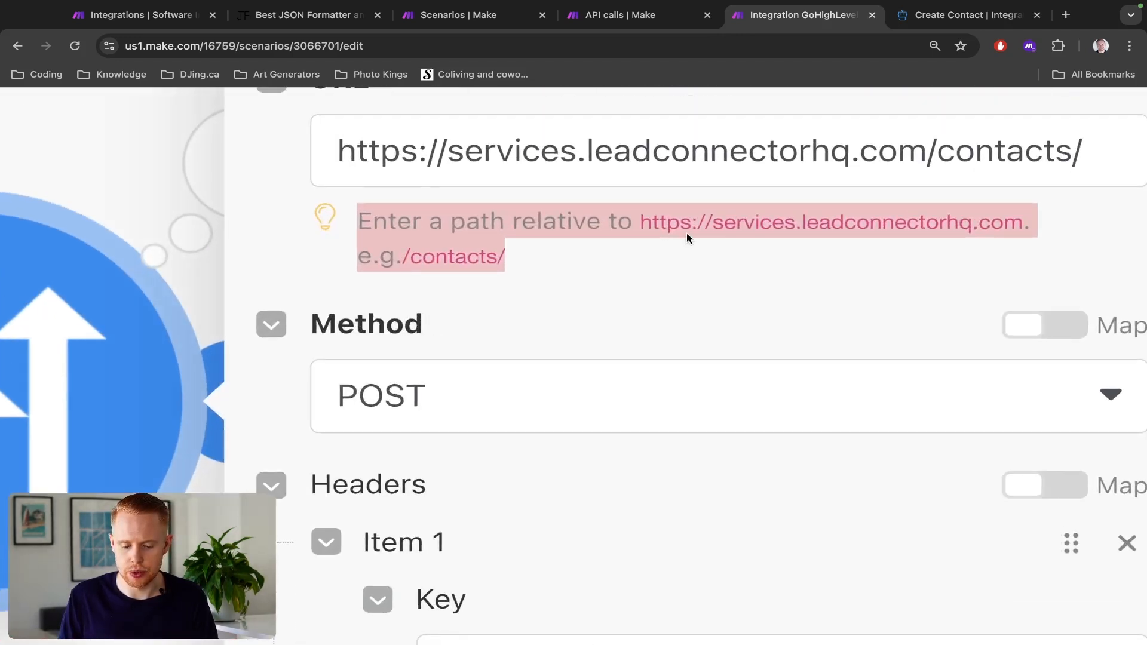
{"action": "left_click", "coordinate": [613, 217]}
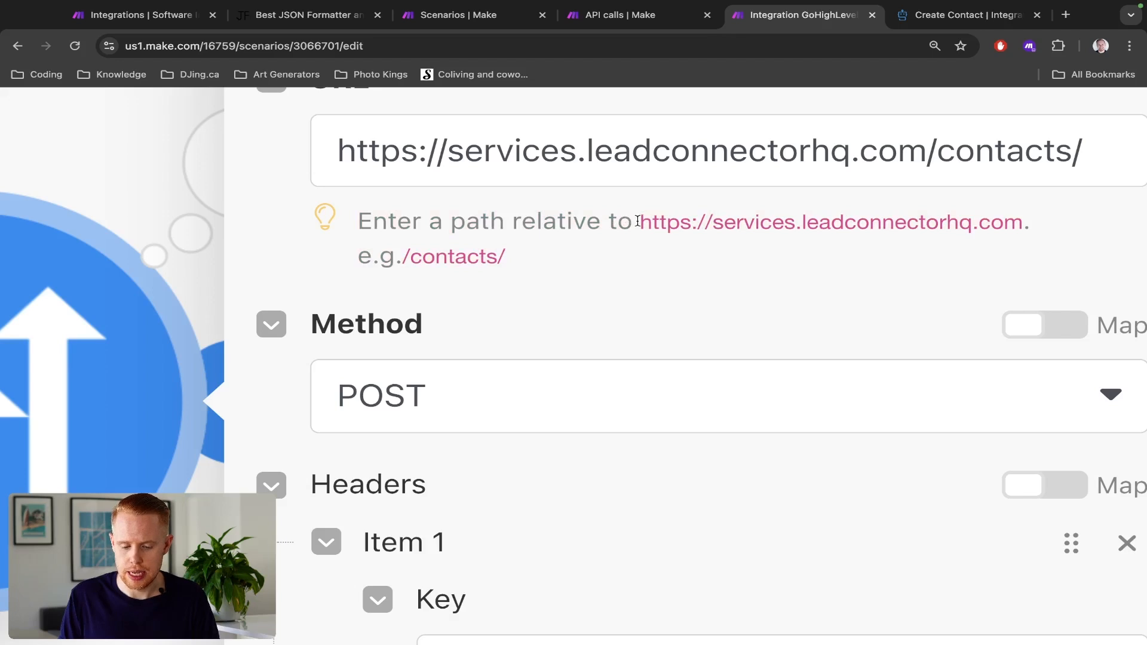
{"action": "left_click_drag", "start_coordinate": [638, 221], "coordinate": [1018, 218]}
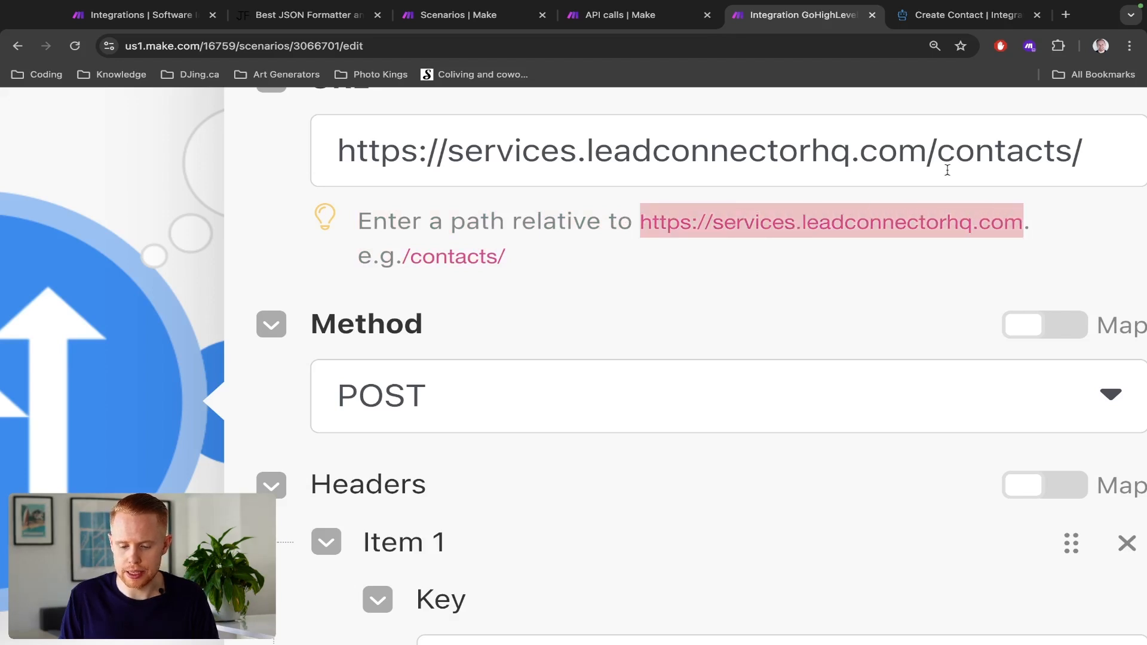
{"action": "left_click", "coordinate": [923, 154]}
{"action": "key", "text": "shift+super+Left"}
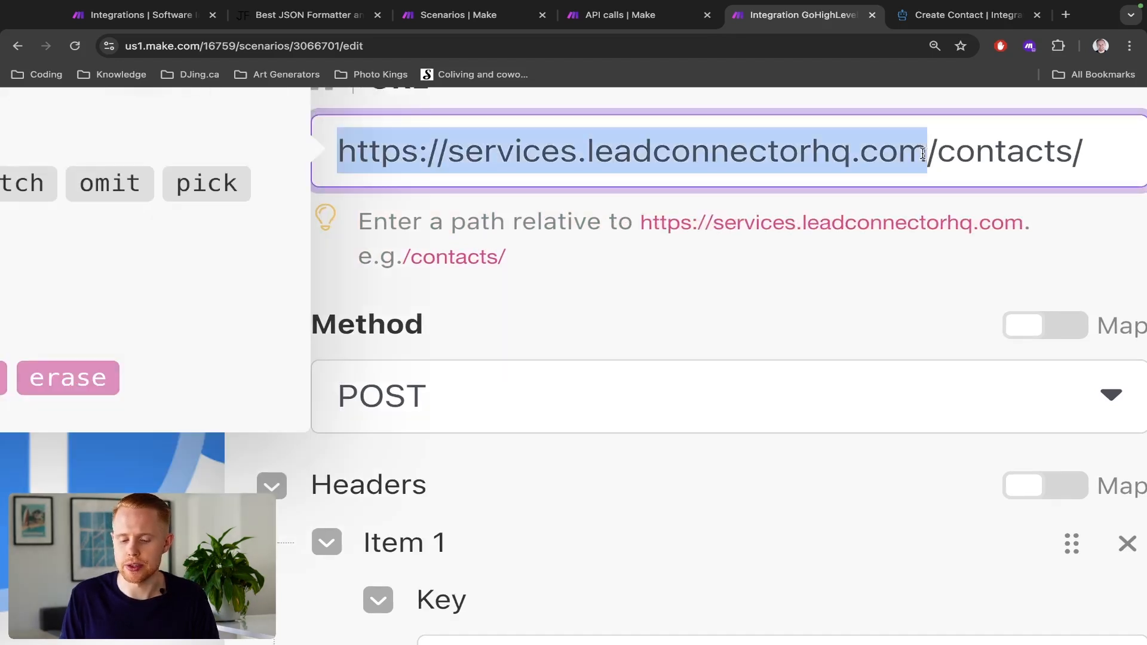
{"action": "key", "text": "BackSpace"}
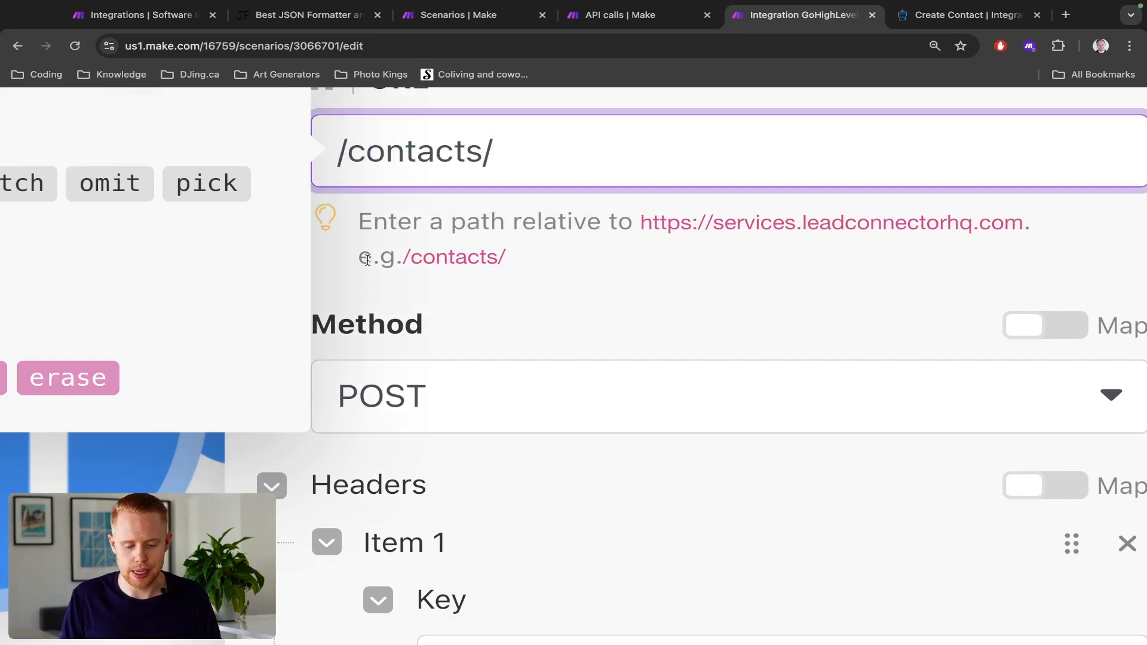
{"action": "left_click_drag", "start_coordinate": [360, 259], "coordinate": [562, 240]}
{"action": "scroll", "coordinate": [563, 241], "scroll_direction": "down", "scroll_amount": 5}
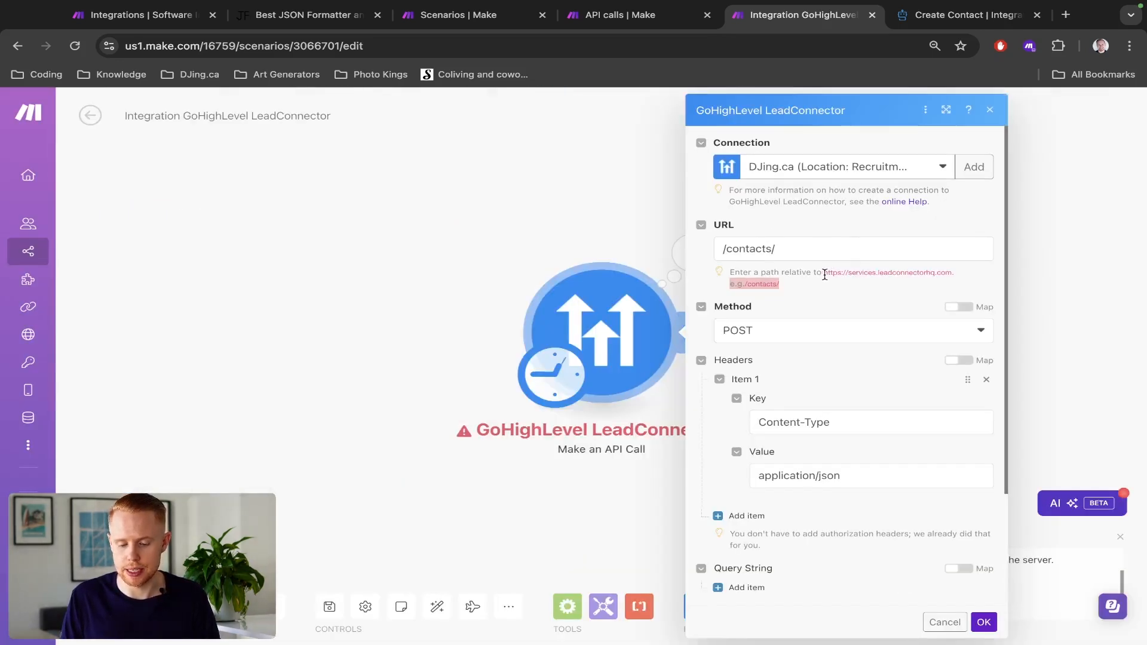
- Compare the module's relative path with the Create Contact, Get Company and Get Campaigns endpoint URLs in the HighLevel API documentation
{"action": "left_click_drag", "start_coordinate": [822, 274], "coordinate": [949, 273]}
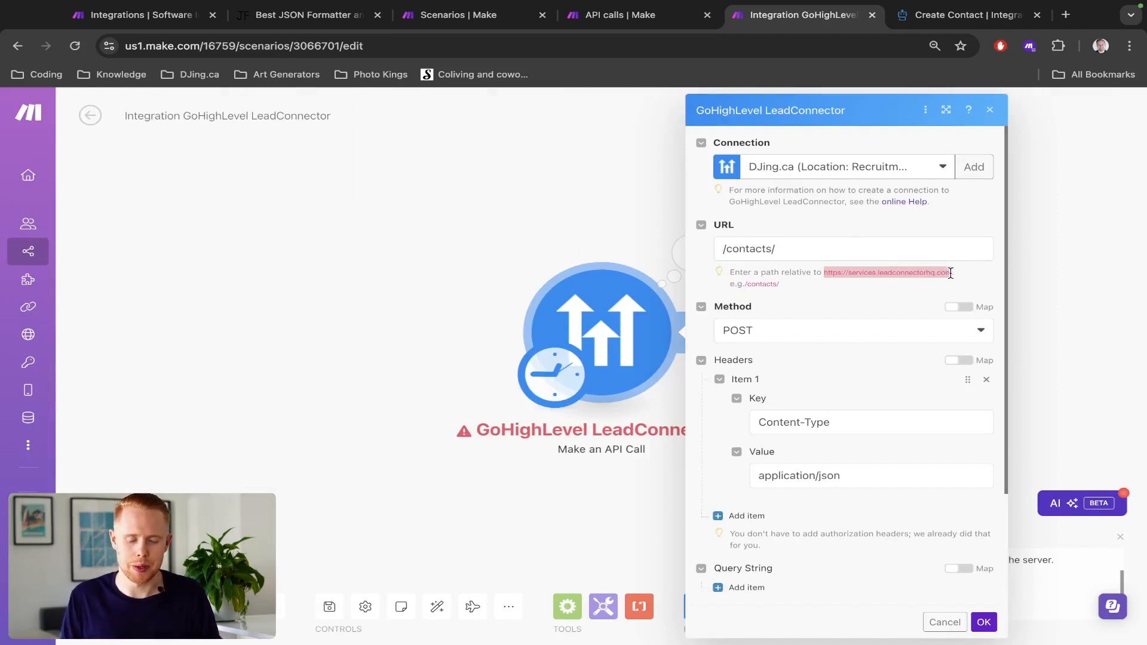
{"action": "triple_click", "coordinate": [773, 250]}
{"action": "key", "text": "ctrl+Tab"}
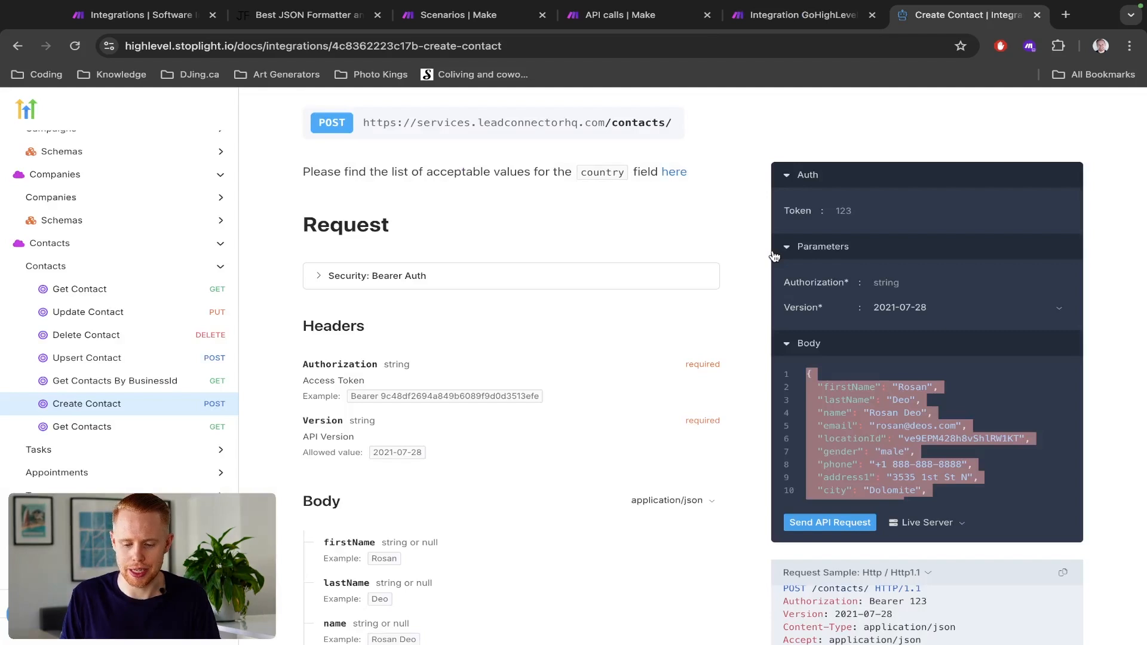
{"action": "triple_click", "coordinate": [639, 123]}
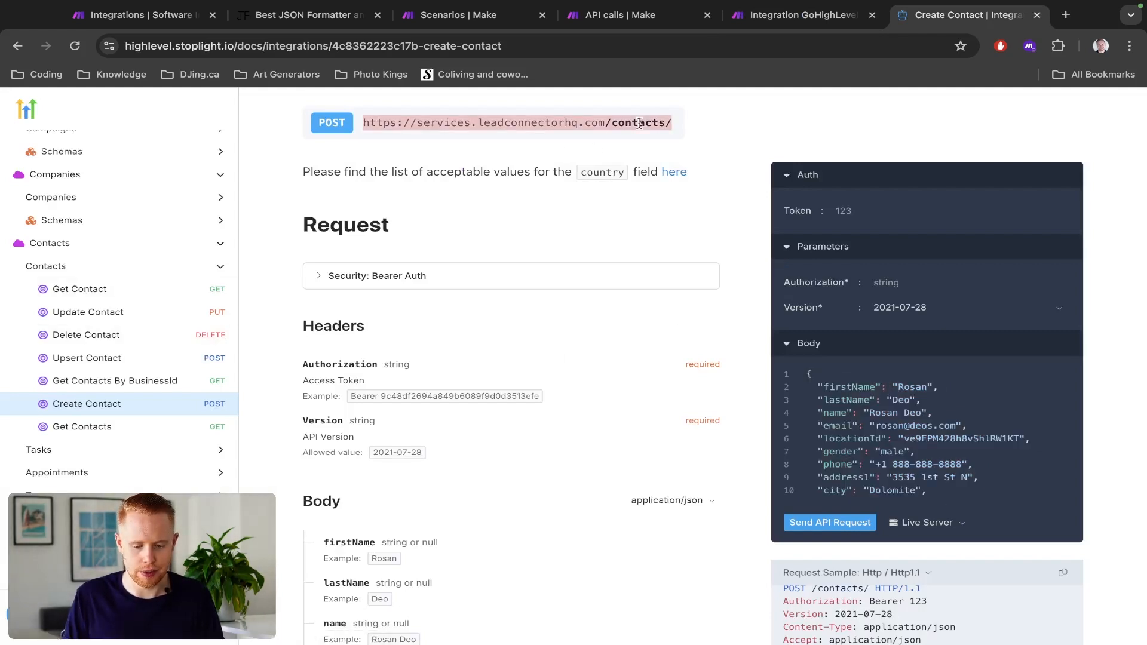
{"action": "scroll", "coordinate": [180, 320], "scroll_direction": "up", "scroll_amount": 3}
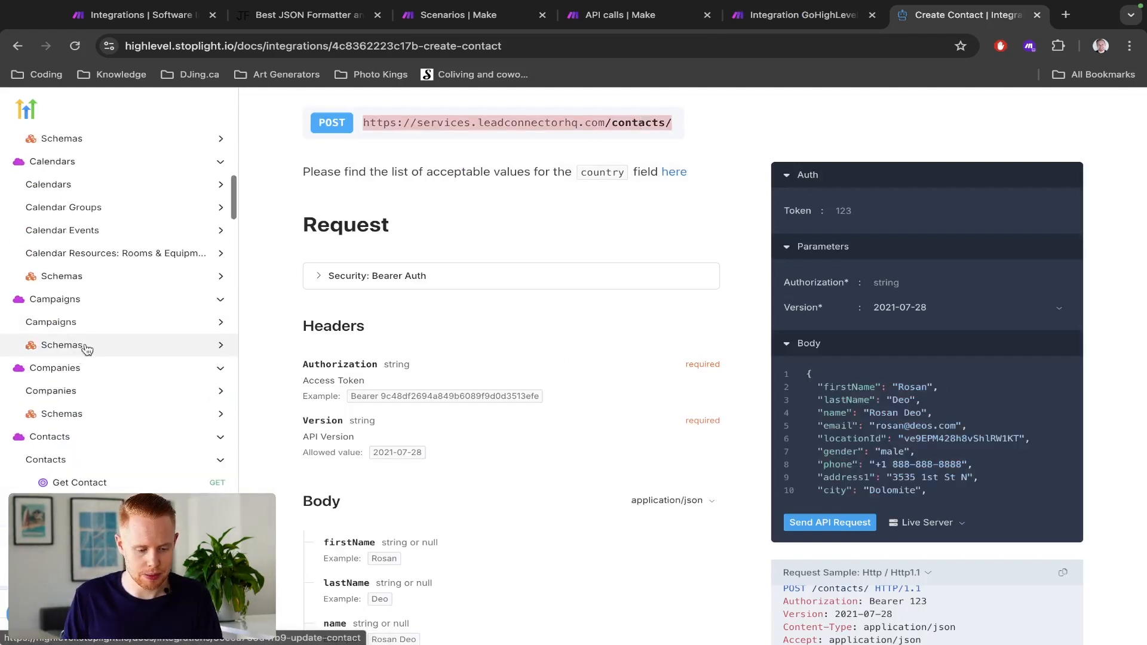
{"action": "left_click", "coordinate": [68, 389]}
{"action": "left_click", "coordinate": [58, 413]}
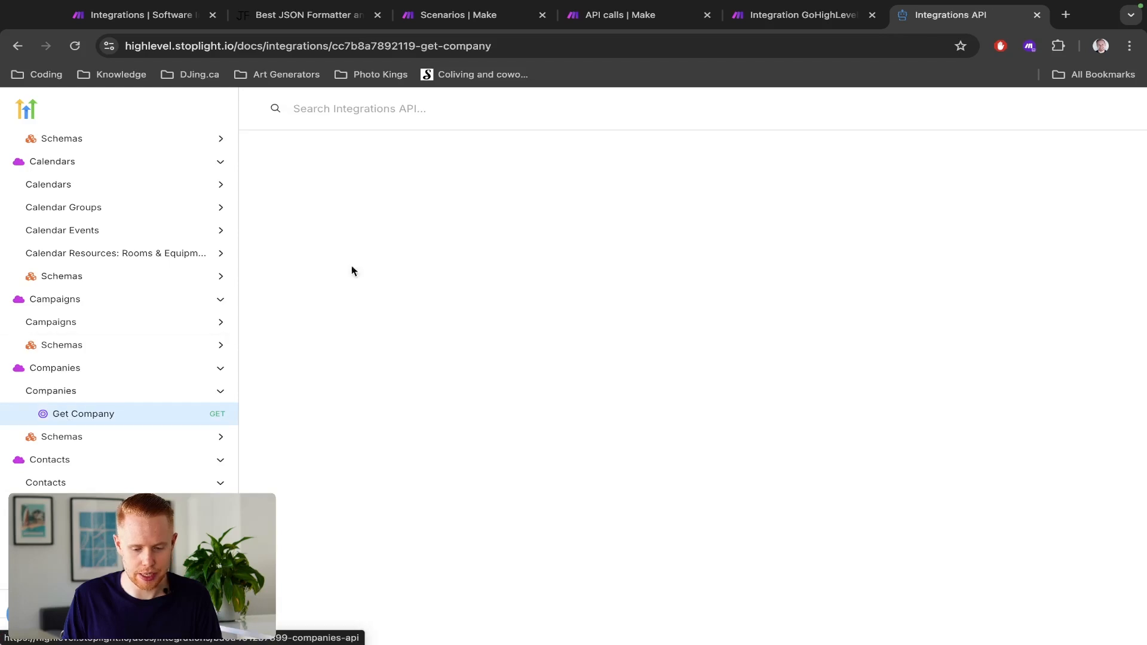
{"action": "triple_click", "coordinate": [626, 245]}
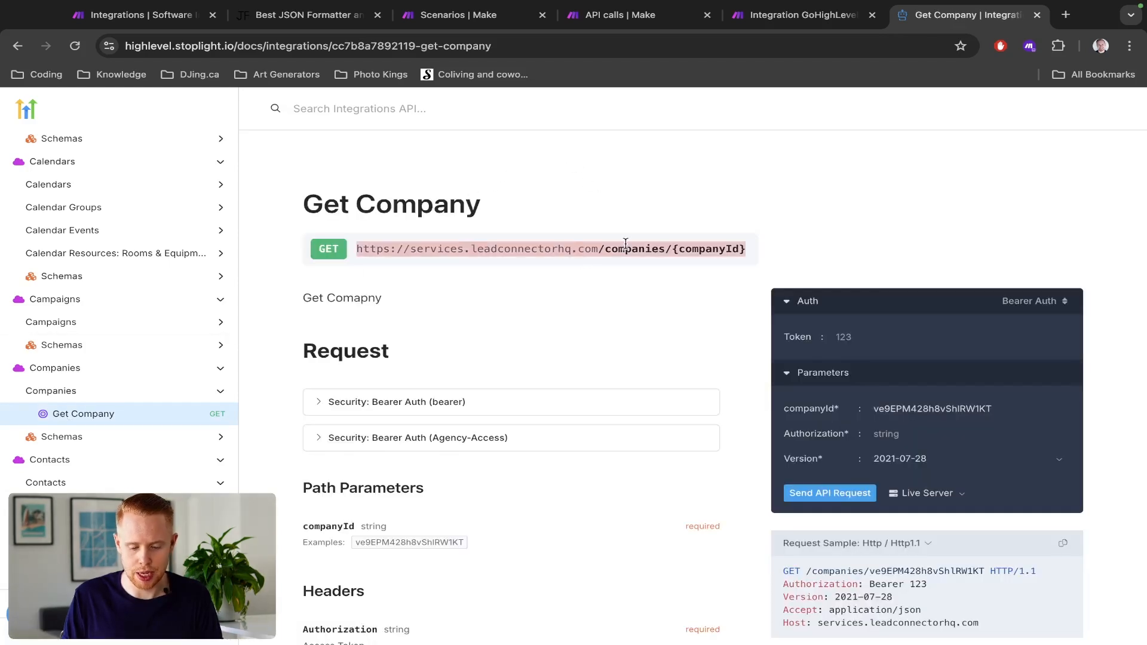
{"action": "scroll", "coordinate": [159, 302], "scroll_direction": "up", "scroll_amount": 1}
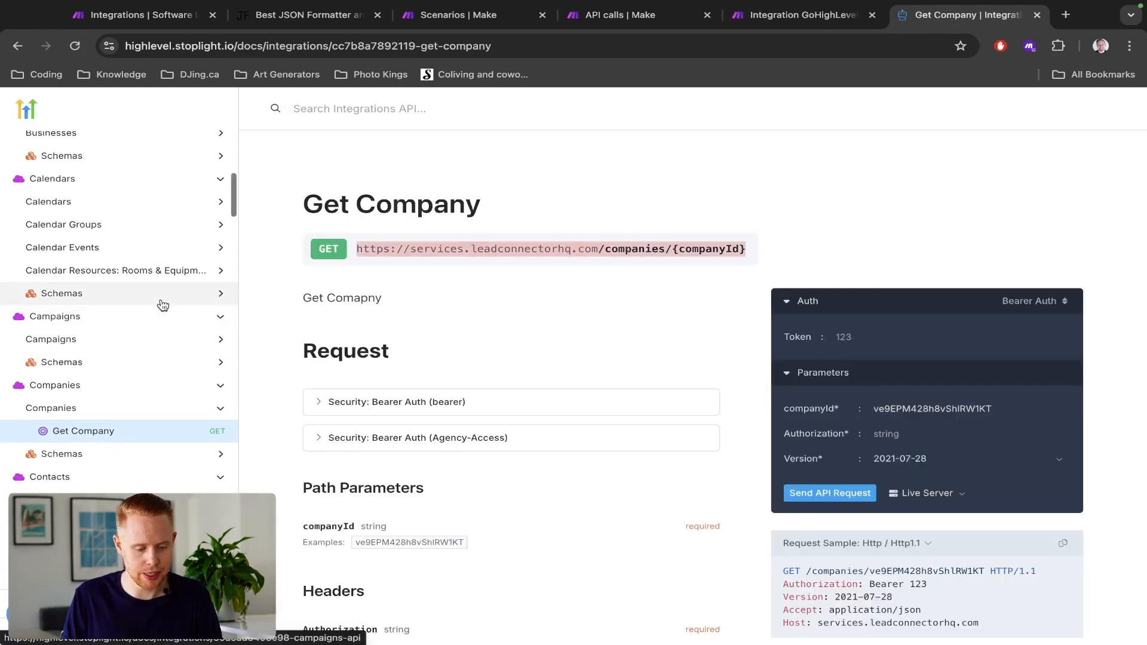
{"action": "left_click", "coordinate": [141, 339]}
{"action": "left_click", "coordinate": [135, 363]}
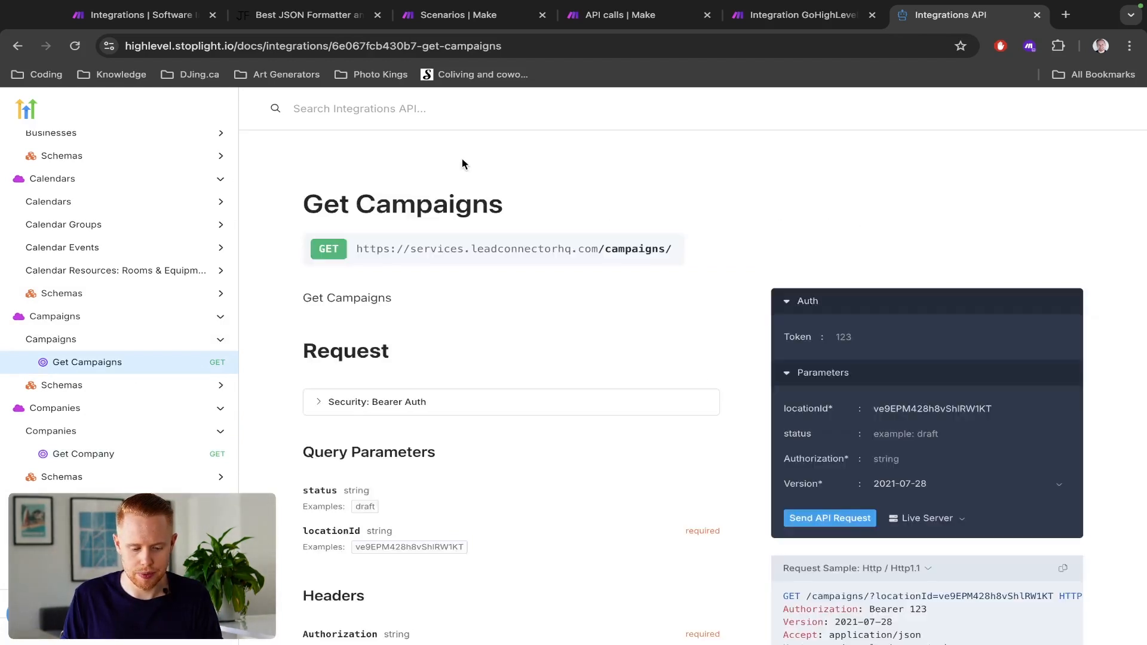
{"action": "triple_click", "coordinate": [616, 248]}
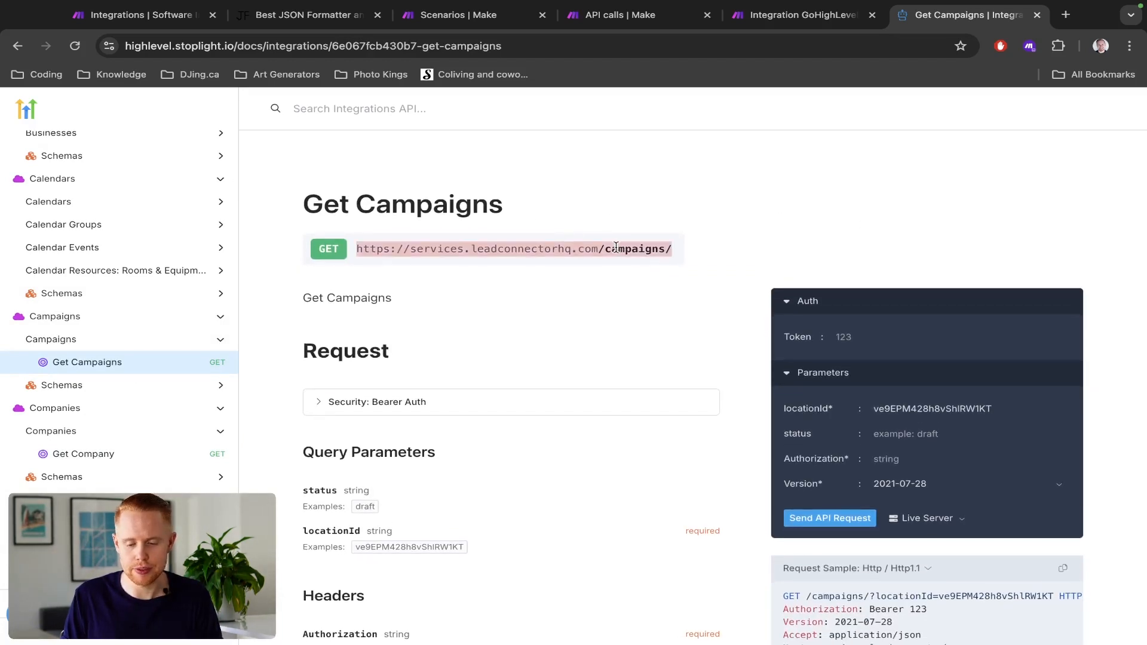
- Return to the Make scenario, save the API call module with the relative URL and run the scenario once
{"action": "key", "text": "ctrl+shift+Tab"}
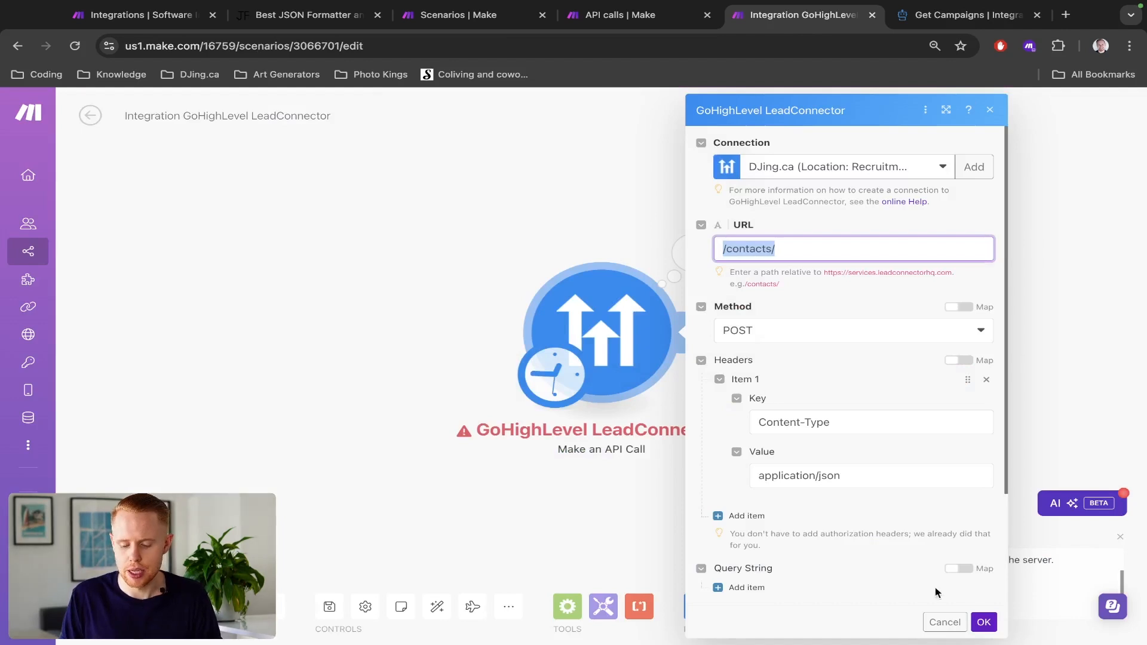
{"action": "left_click", "coordinate": [984, 622]}
{"action": "left_click", "coordinate": [114, 607]}
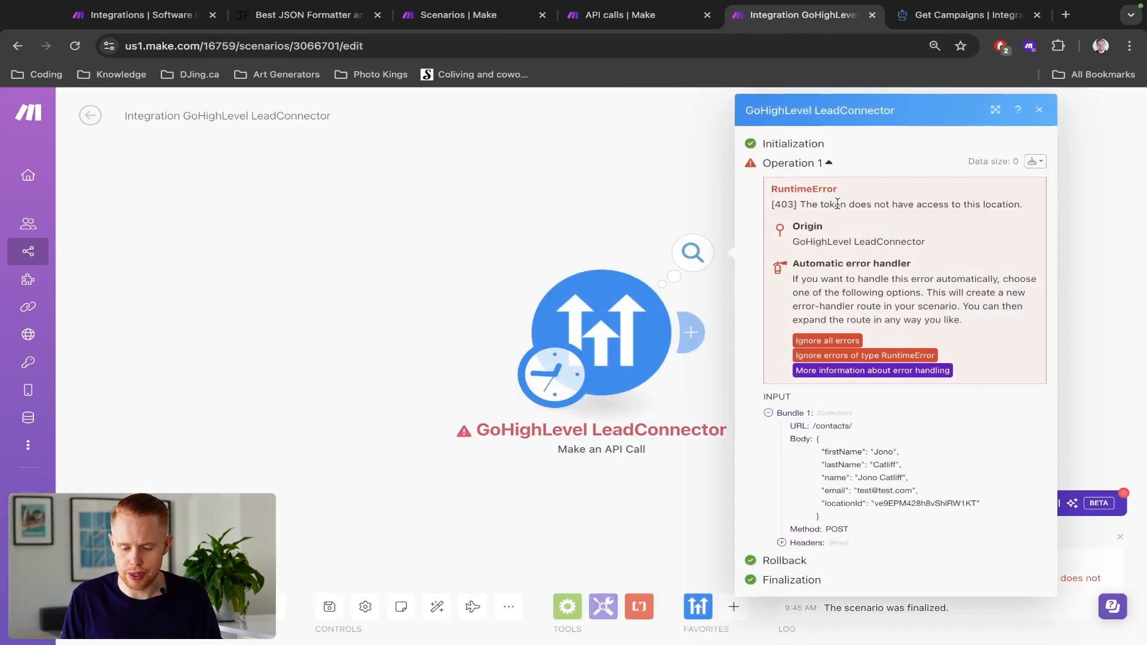
{"action": "triple_click", "coordinate": [838, 208]}
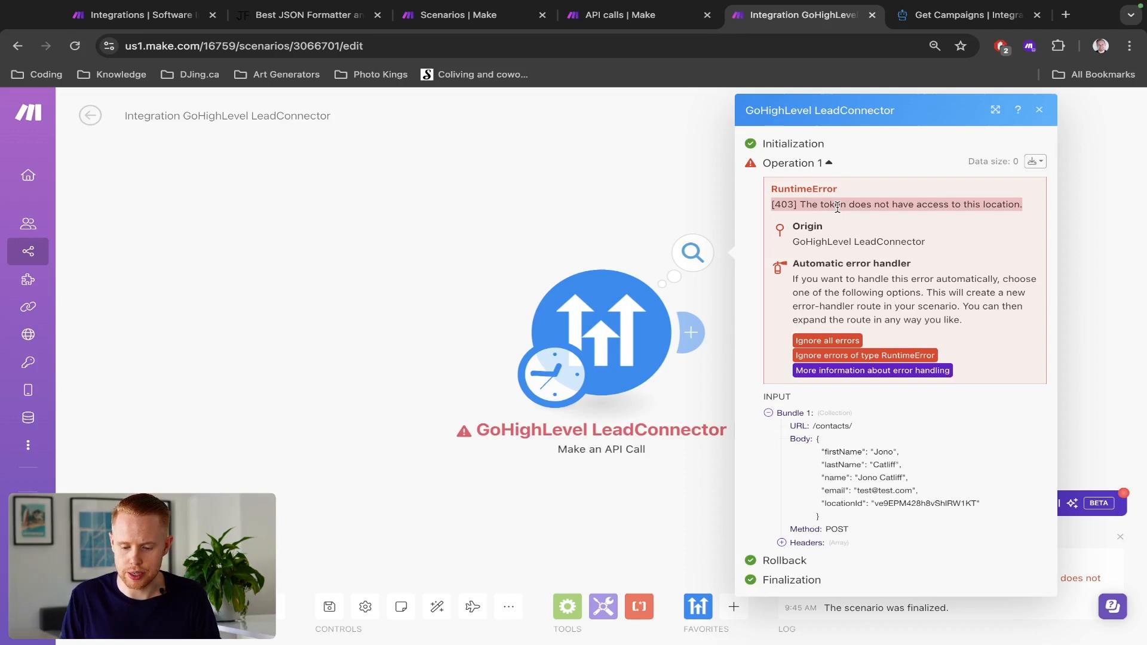
- Review the GoHighLevel module's connection choices, URL, method, headers and JSON body for the cause of the error
{"action": "left_click", "coordinate": [672, 294]}
{"action": "left_click", "coordinate": [855, 176]}
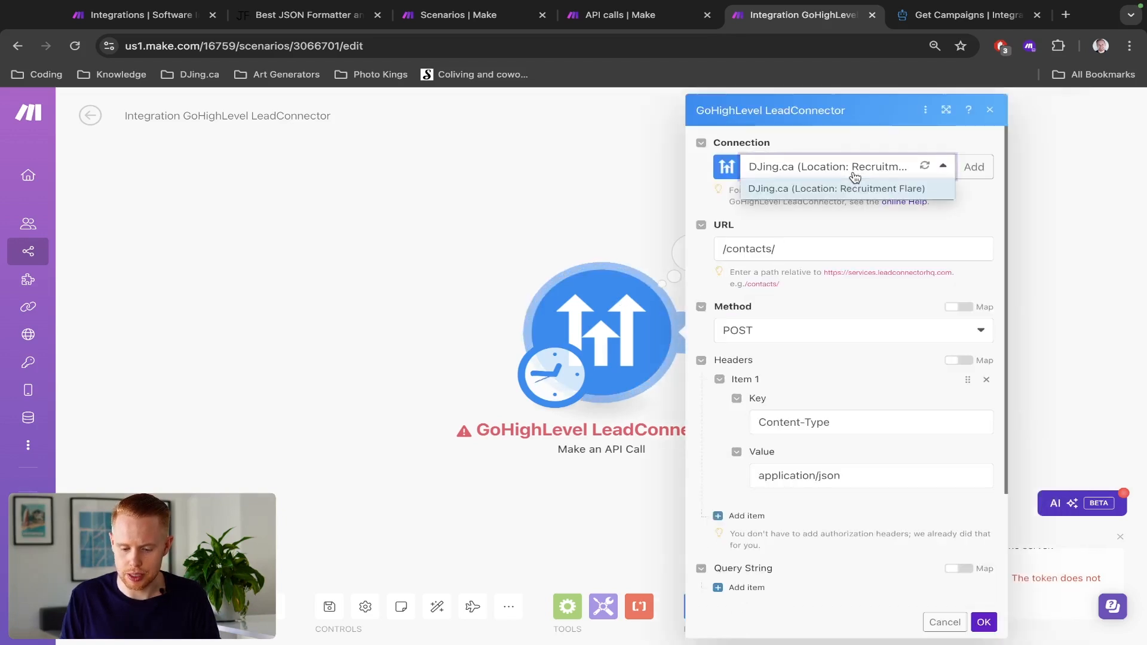
{"action": "left_click", "coordinate": [836, 231]}
{"action": "scroll", "coordinate": [836, 232], "scroll_direction": "down", "scroll_amount": 3}
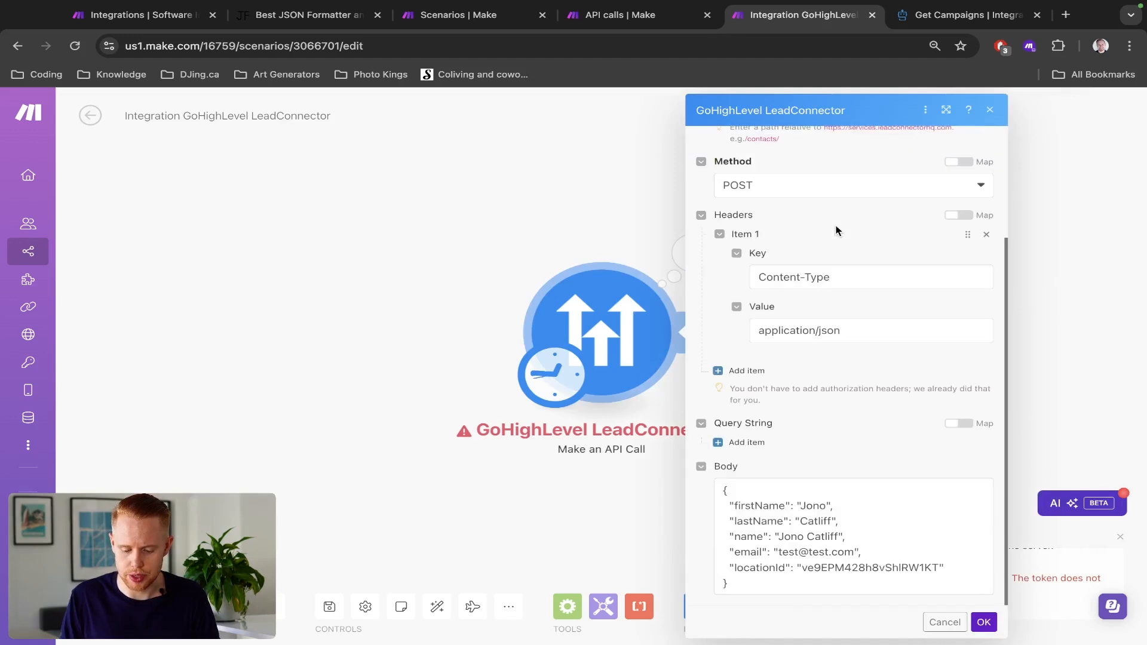
{"action": "scroll", "coordinate": [805, 354], "scroll_direction": "up", "scroll_amount": 3}
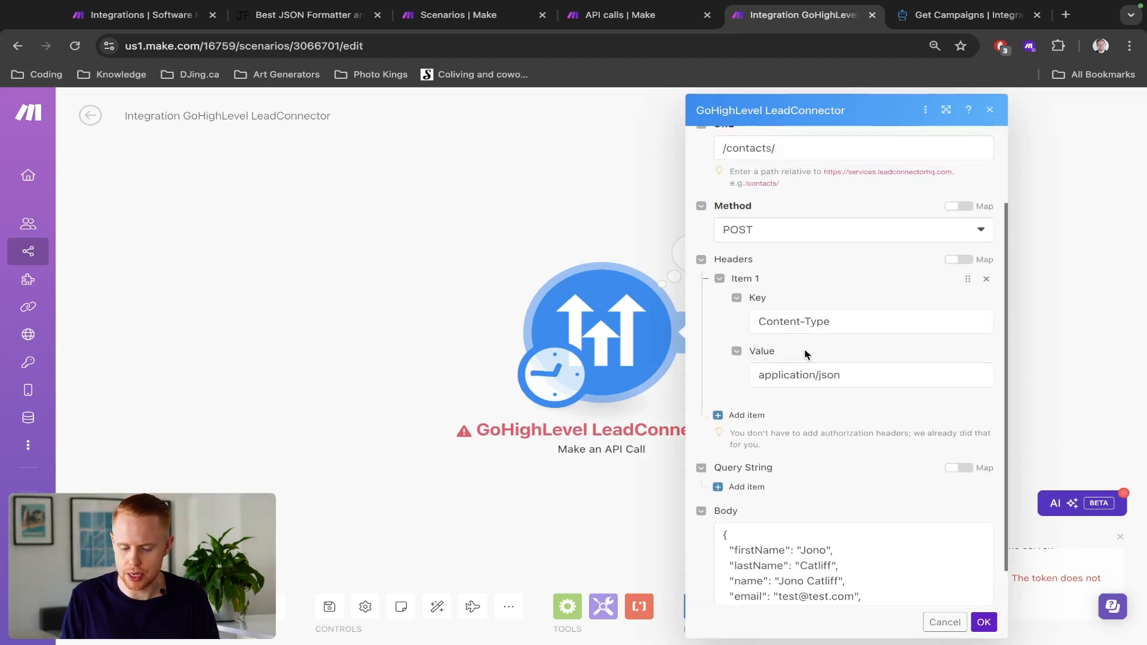
{"action": "scroll", "coordinate": [873, 441], "scroll_direction": "down", "scroll_amount": 3}
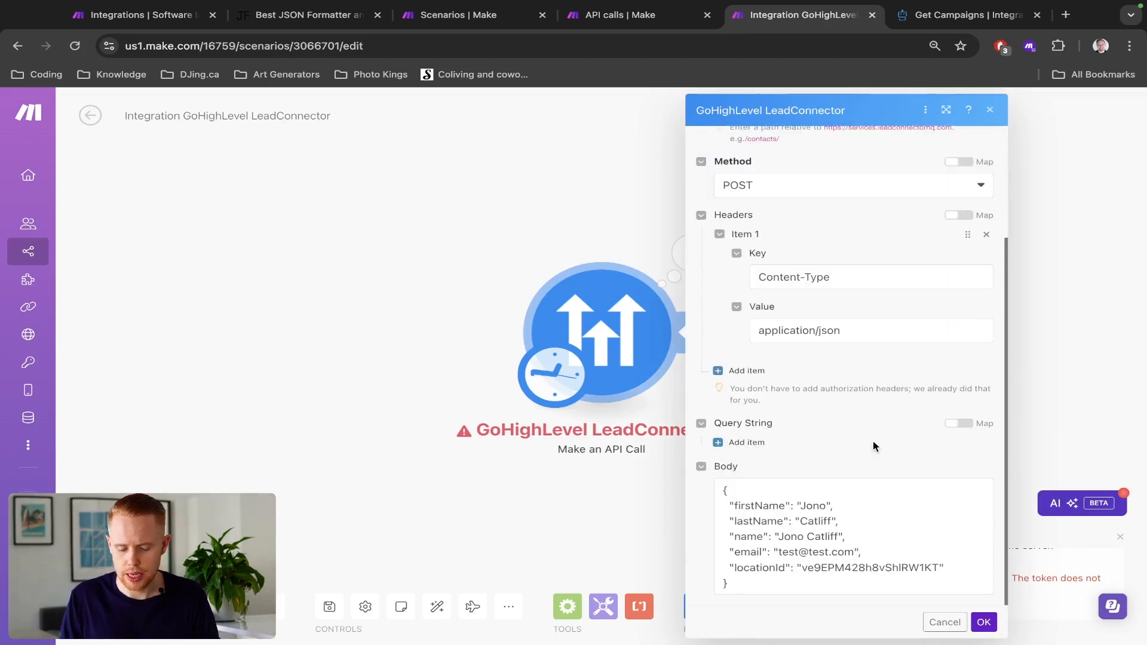
{"action": "scroll", "coordinate": [873, 441], "scroll_direction": "up", "scroll_amount": 3}
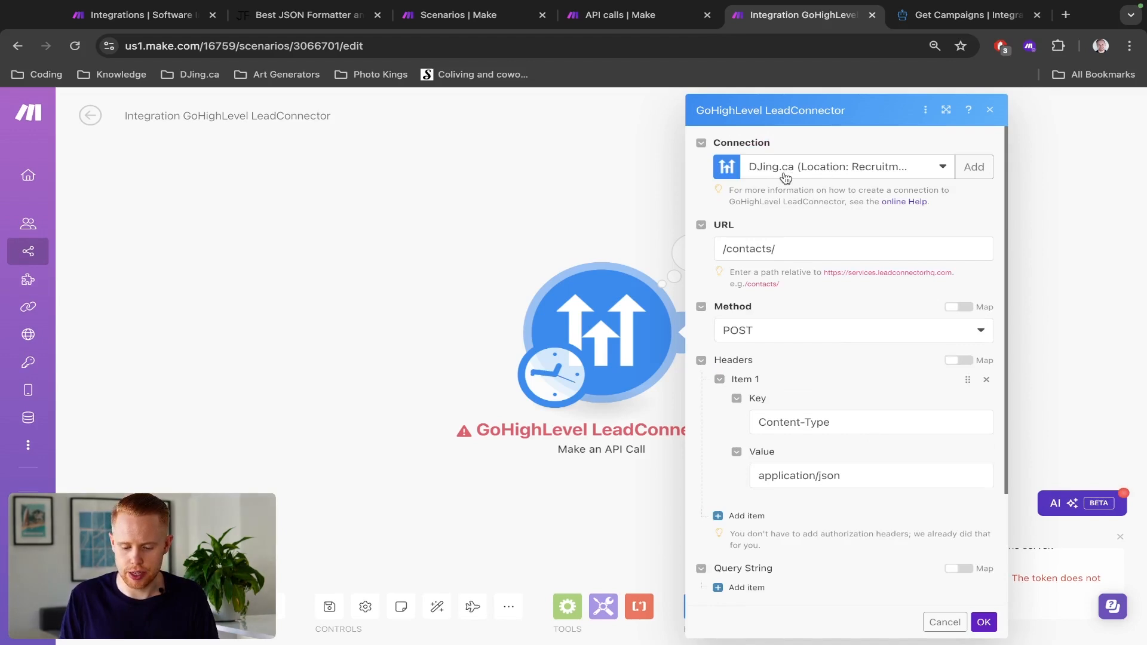
{"action": "scroll", "coordinate": [787, 179], "scroll_direction": "down", "scroll_amount": 3}
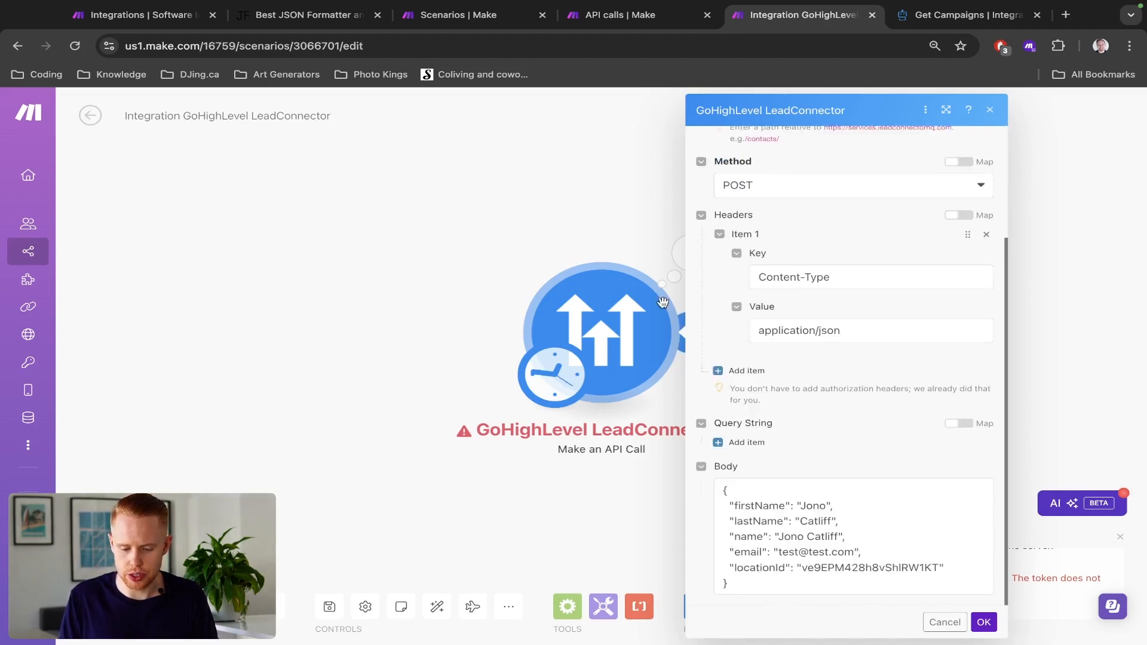
- Reopen the failed run's result and reread its error code and message
{"action": "left_click", "coordinate": [649, 244]}
{"action": "left_click", "coordinate": [690, 251]}
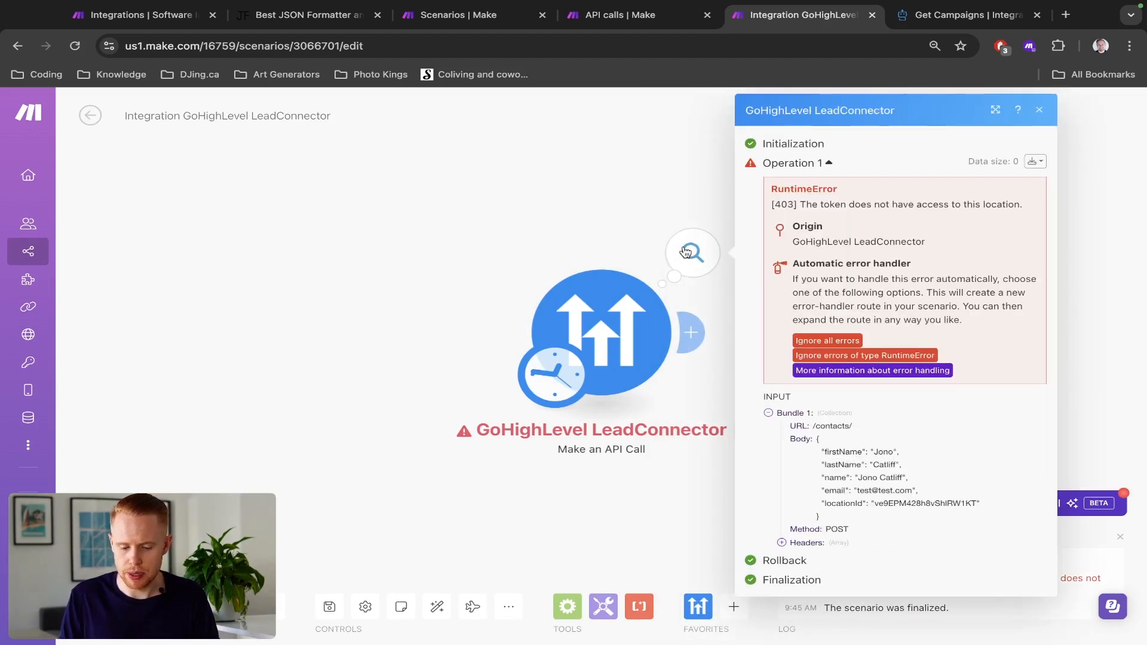
{"action": "double_click", "coordinate": [777, 202]}
{"action": "left_click_drag", "start_coordinate": [802, 204], "coordinate": [1036, 204]}
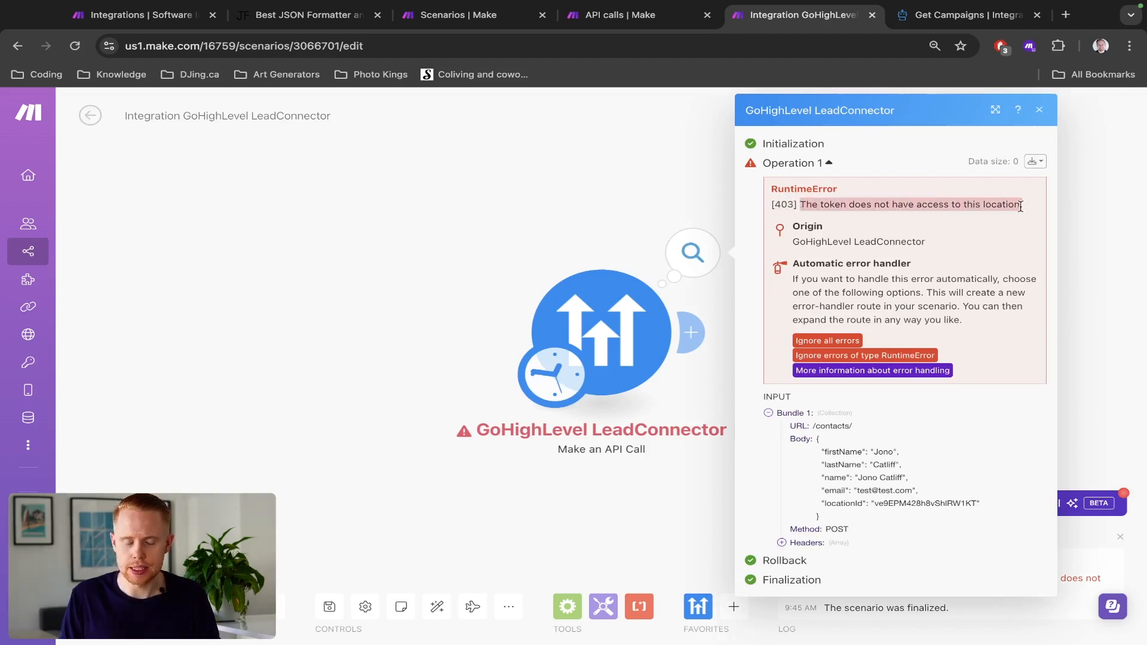
- Open the GoHighLevel API call module's settings and select the locationId value in its JSON body
{"action": "left_click", "coordinate": [603, 332]}
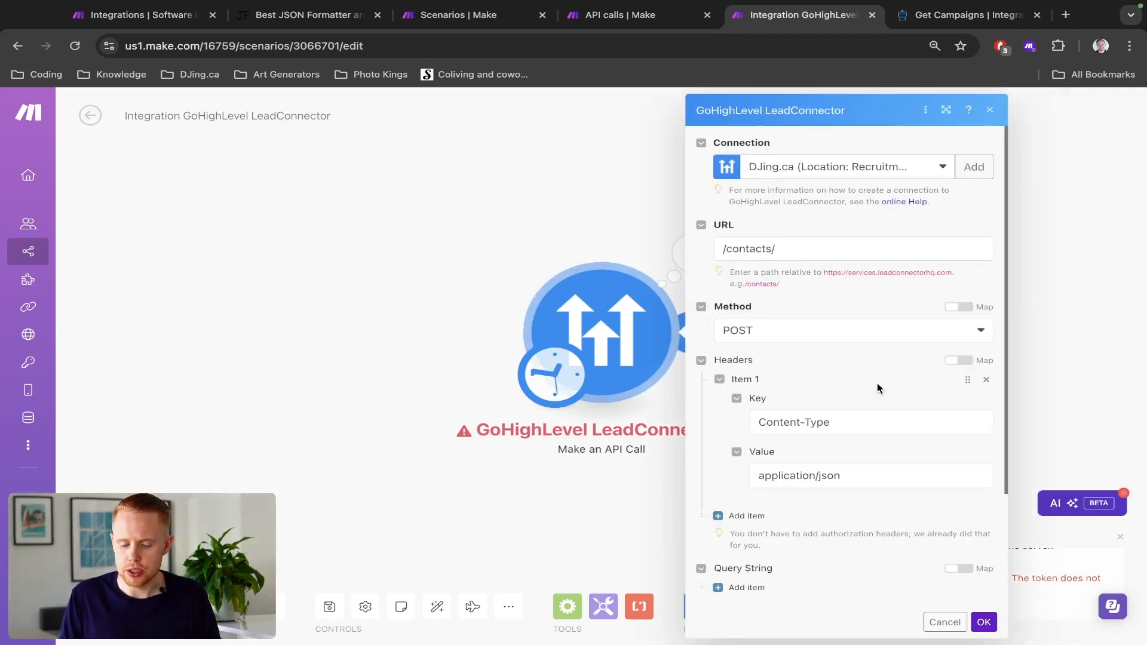
{"action": "scroll", "coordinate": [877, 385], "scroll_direction": "down", "scroll_amount": 3}
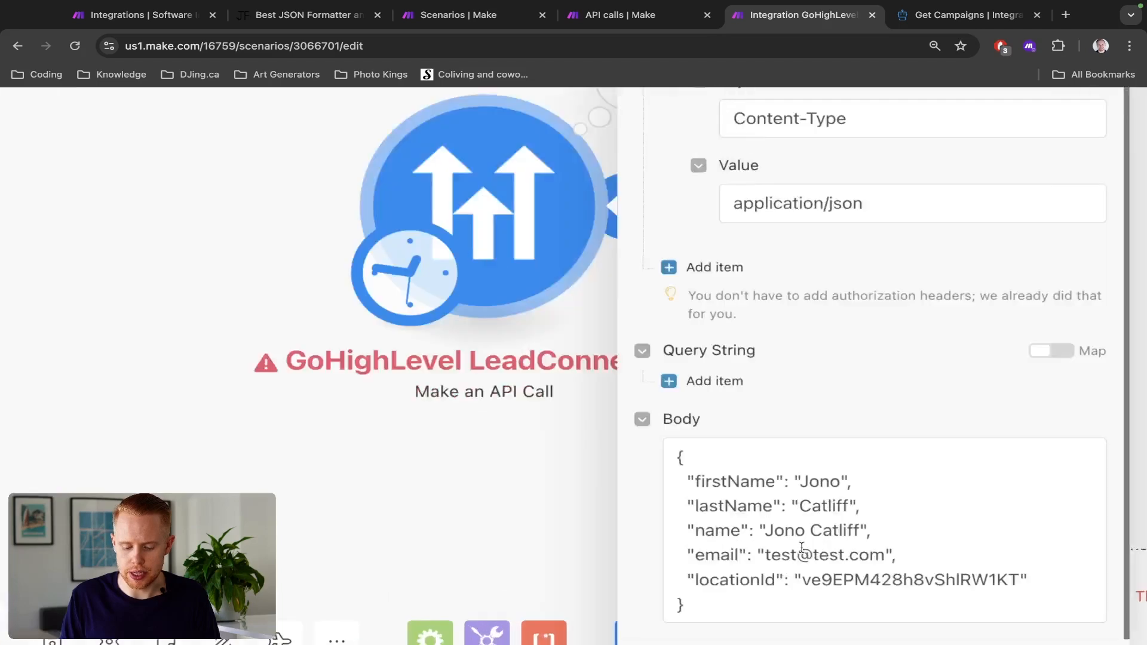
{"action": "scroll", "coordinate": [802, 548], "scroll_direction": "up", "scroll_amount": 3}
{"action": "scroll", "coordinate": [802, 548], "scroll_direction": "down", "scroll_amount": 2}
{"action": "scroll", "coordinate": [802, 548], "scroll_direction": "right", "scroll_amount": 5}
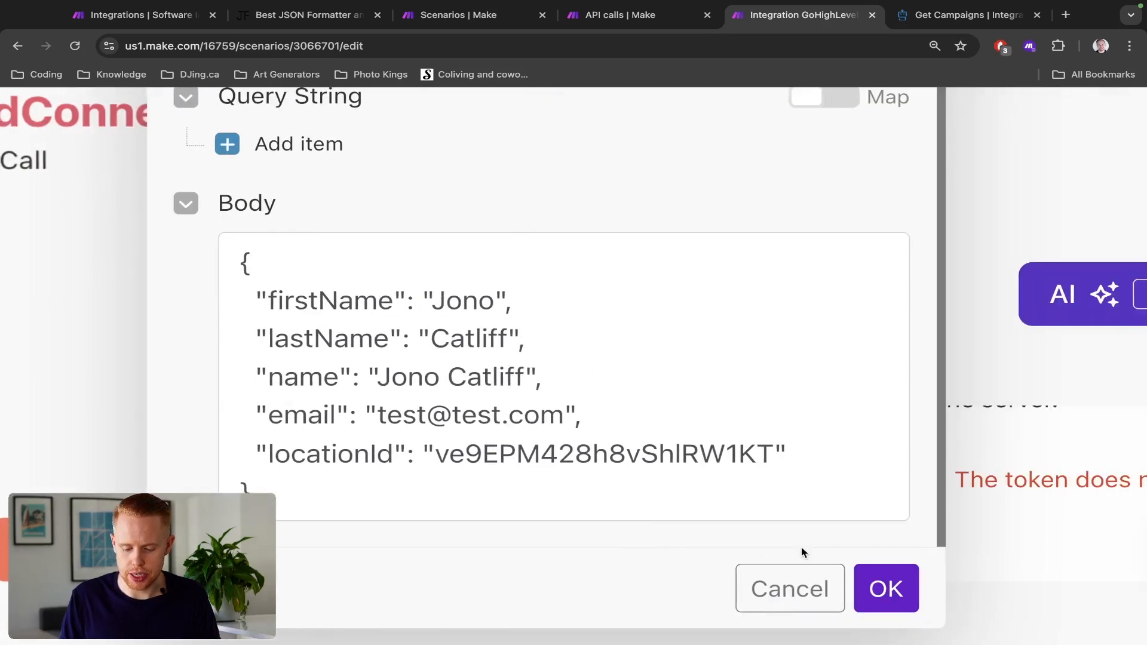
{"action": "double_click", "coordinate": [612, 451]}
{"action": "scroll", "coordinate": [612, 448], "scroll_direction": "left", "scroll_amount": 2}
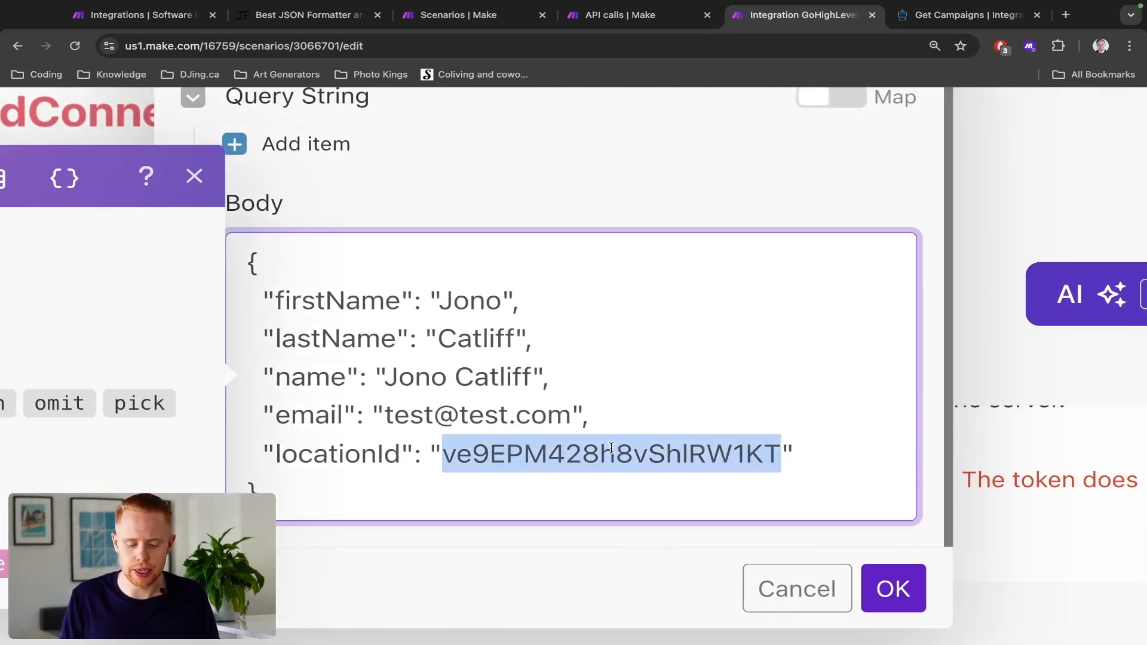
- Check the locationId value in the Create Contact request sample of the HighLevel API documentation
{"action": "key", "text": "ctrl+Tab"}
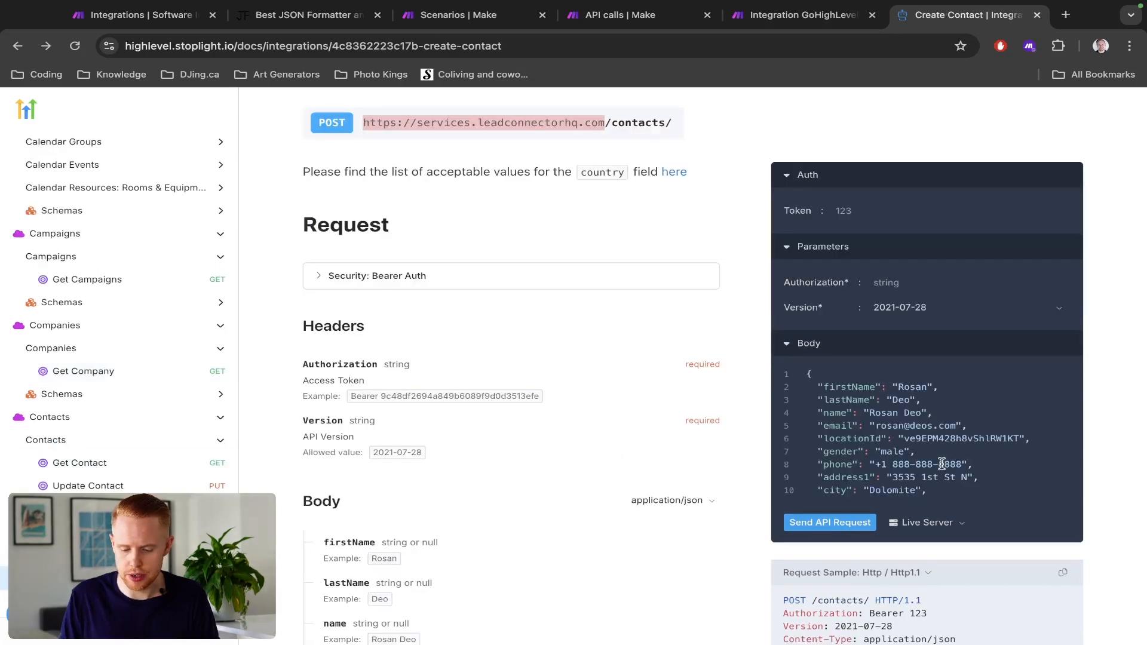
{"action": "scroll", "coordinate": [943, 464], "scroll_direction": "down", "scroll_amount": 5}
{"action": "scroll", "coordinate": [954, 595], "scroll_direction": "down", "scroll_amount": 10}
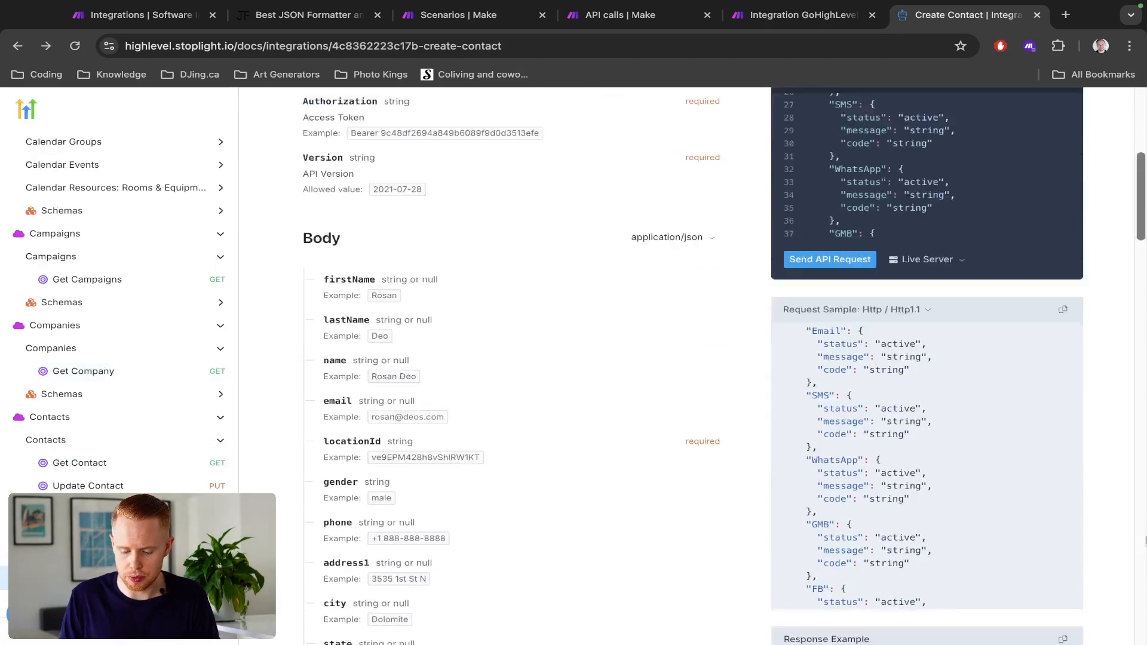
{"action": "scroll", "coordinate": [961, 383], "scroll_direction": "down", "scroll_amount": 5}
{"action": "scroll", "coordinate": [961, 382], "scroll_direction": "up", "scroll_amount": 8}
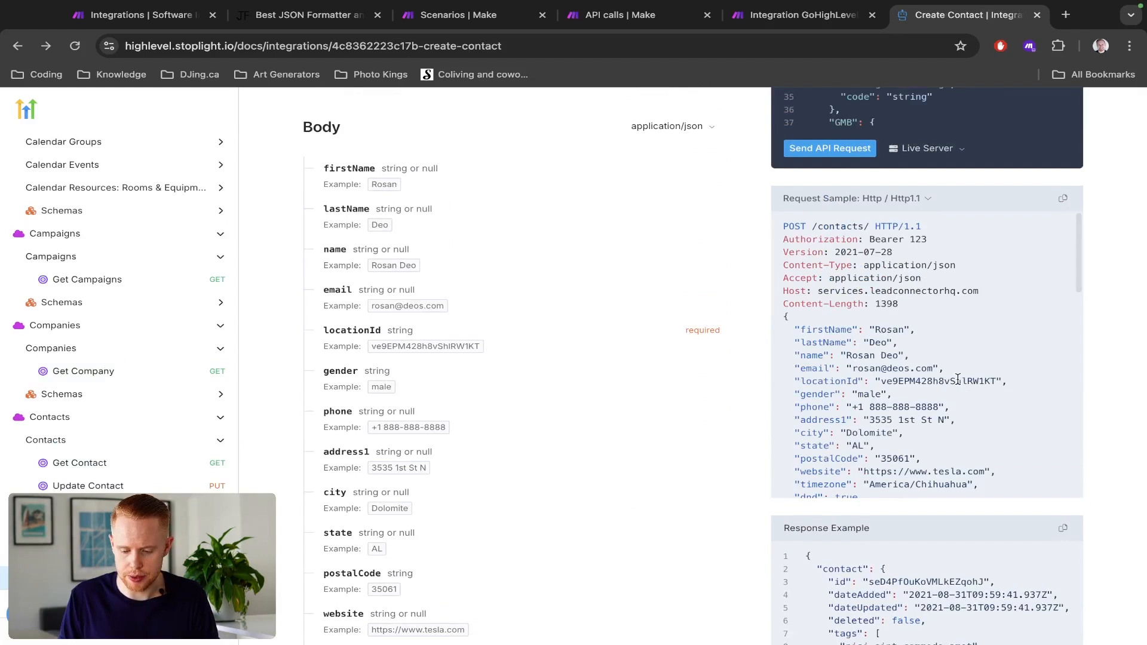
{"action": "double_click", "coordinate": [953, 381]}
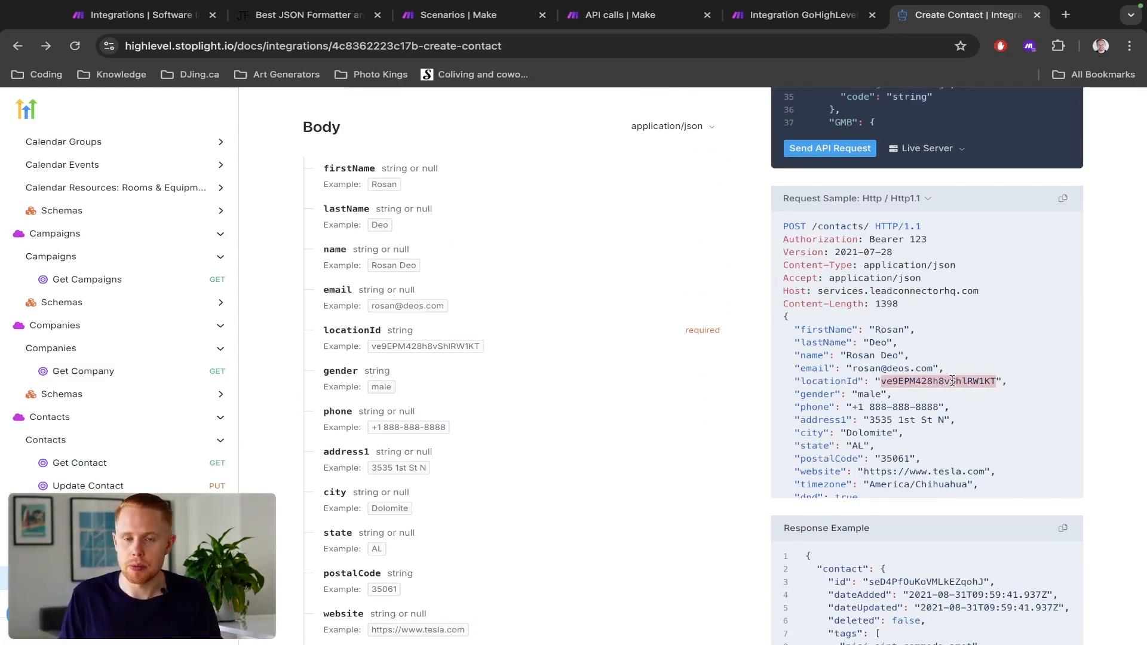
- Back in the Make scenario, replace the body's locationId with the connected account's own location ID, save the module and run the scenario once
{"action": "key", "text": "ctrl+shift+Tab"}
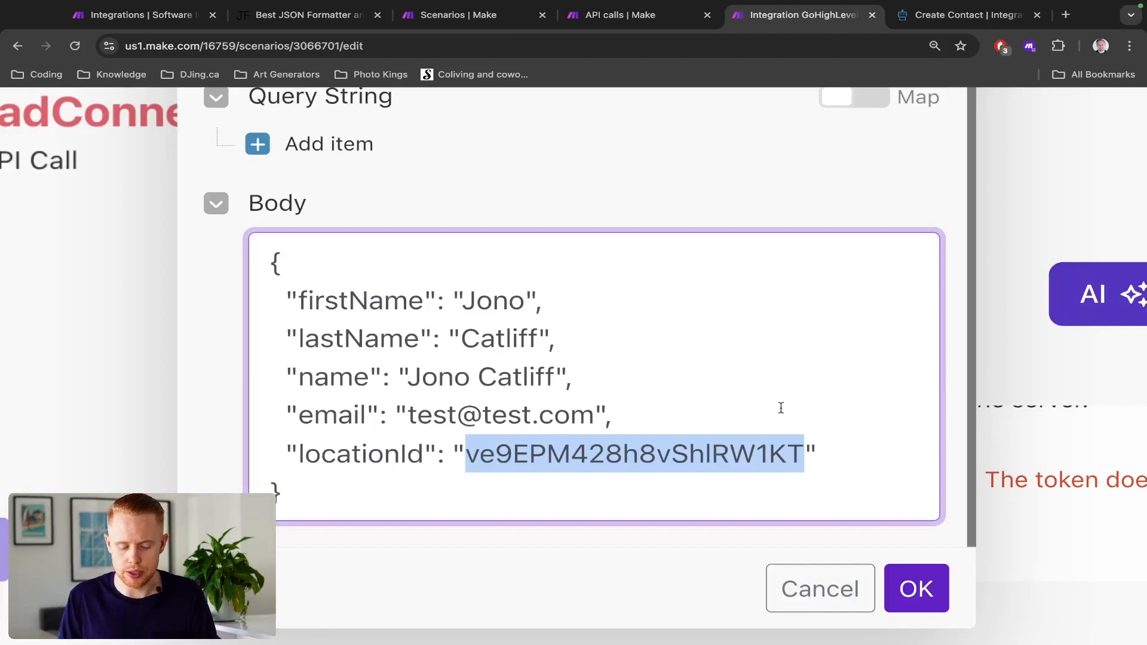
{"action": "type", "text": "t9Oq9bMWtOjZsfpDCFVa"}
{"action": "left_click", "coordinate": [917, 588]}
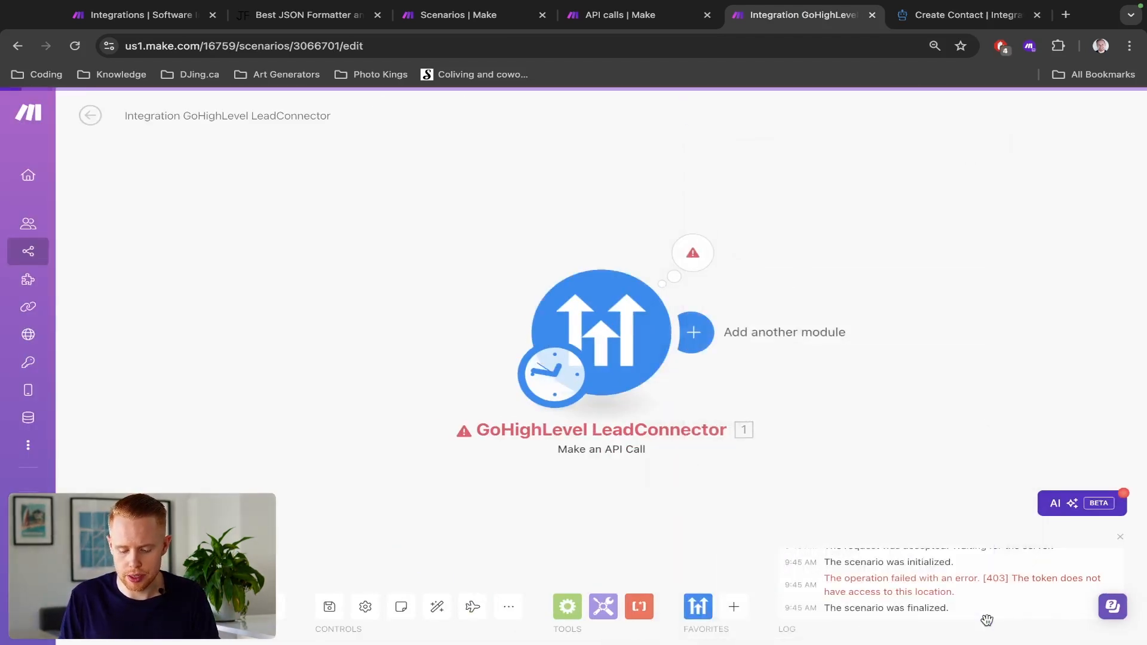
{"action": "left_click", "coordinate": [123, 607]}
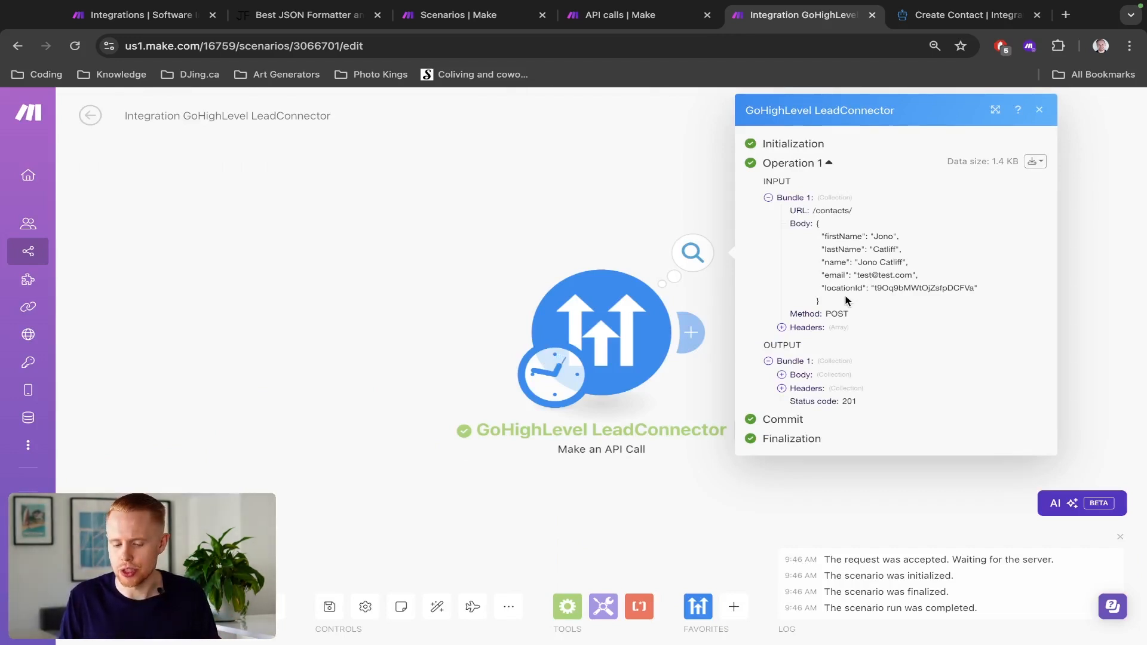
- Look over the Integrations API documentation's contents list, return to the Make scenario and close the module's run result
{"action": "key", "text": "ctrl+Tab"}
{"action": "scroll", "coordinate": [45, 346], "scroll_direction": "up", "scroll_amount": 10}
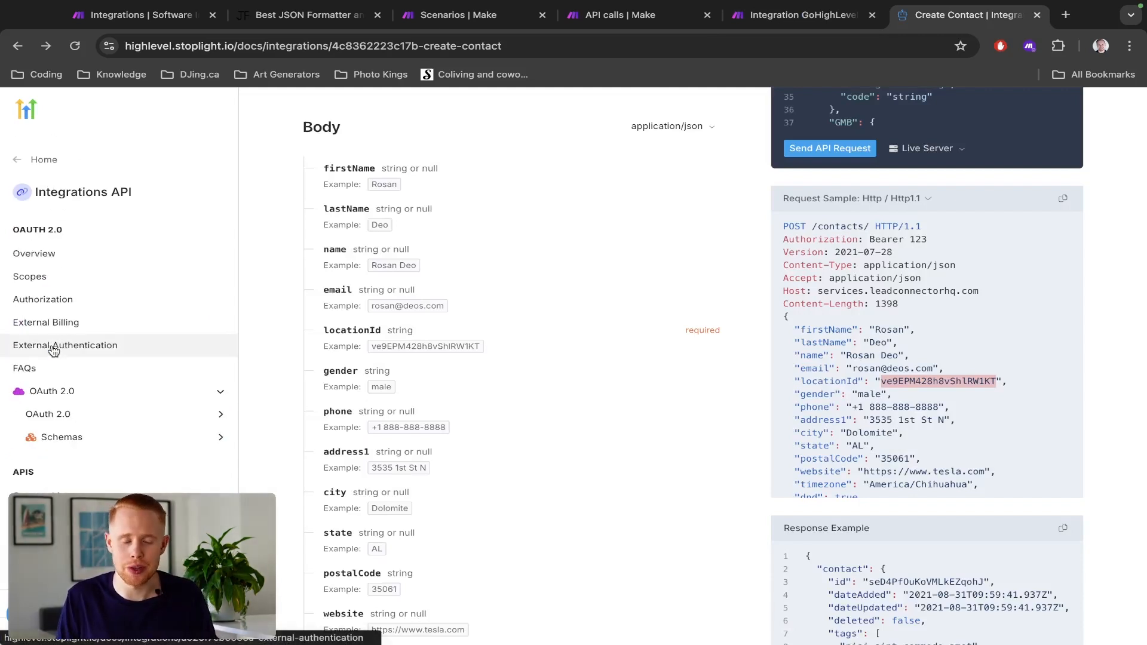
{"action": "key", "text": "ctrl+shift+Tab"}
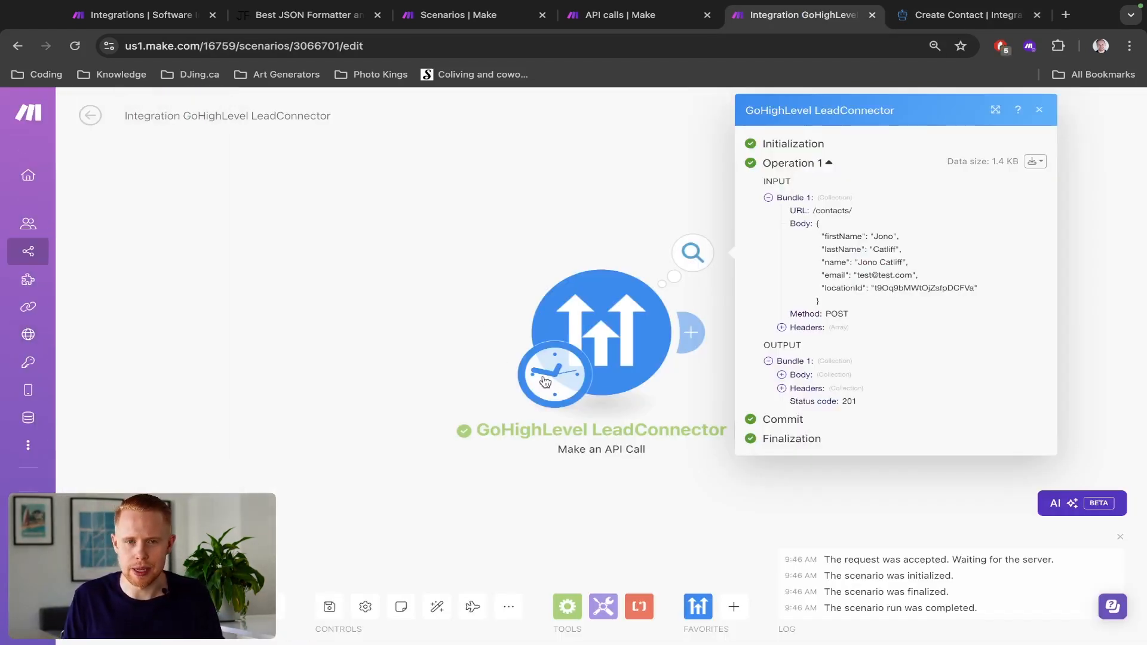
{"action": "left_click", "coordinate": [426, 280]}
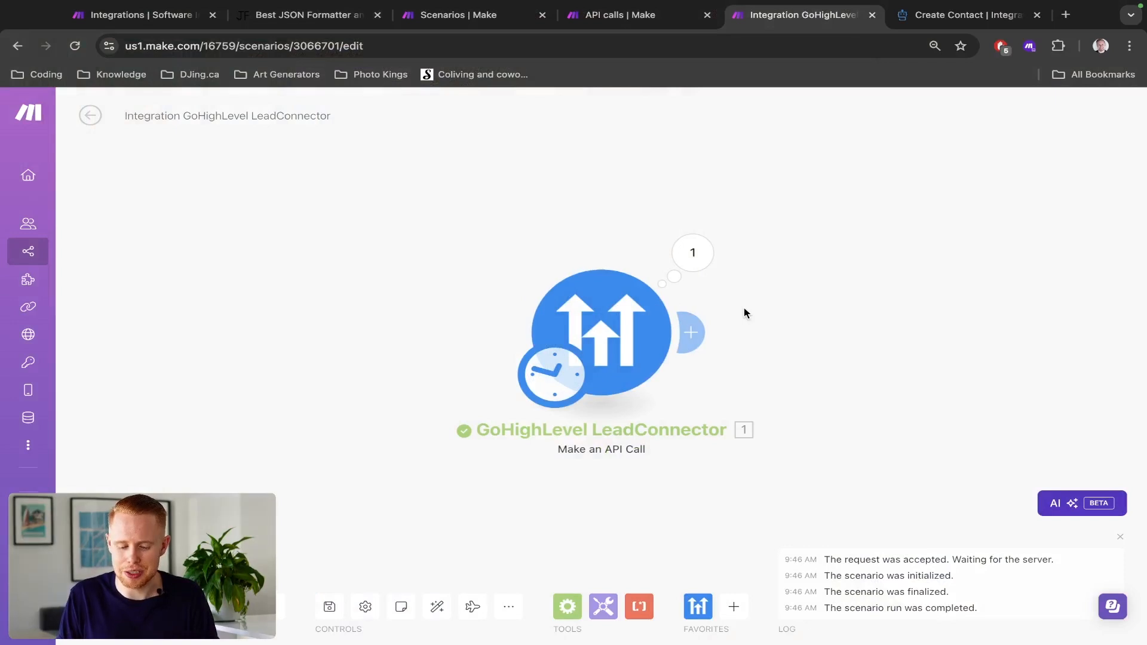
- Browse ClickUp's modules for its Make an API Call action, then dismiss the empty module
{"action": "left_click_drag", "start_coordinate": [744, 307], "coordinate": [526, 303]}
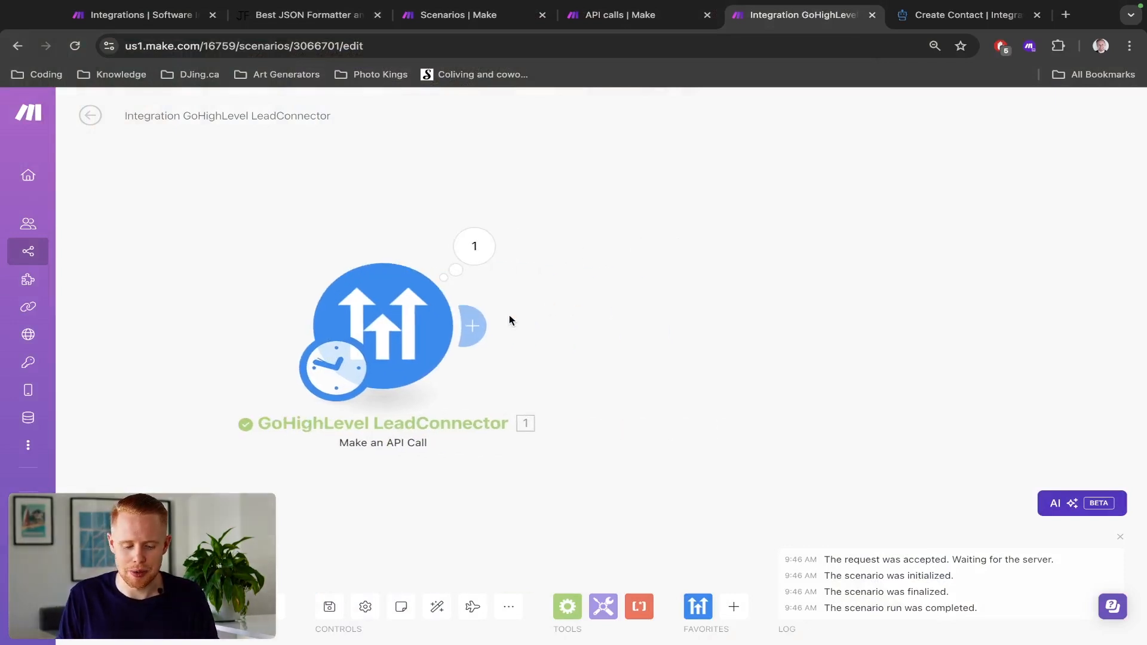
{"action": "left_click", "coordinate": [478, 330]}
{"action": "type", "text": "click"}
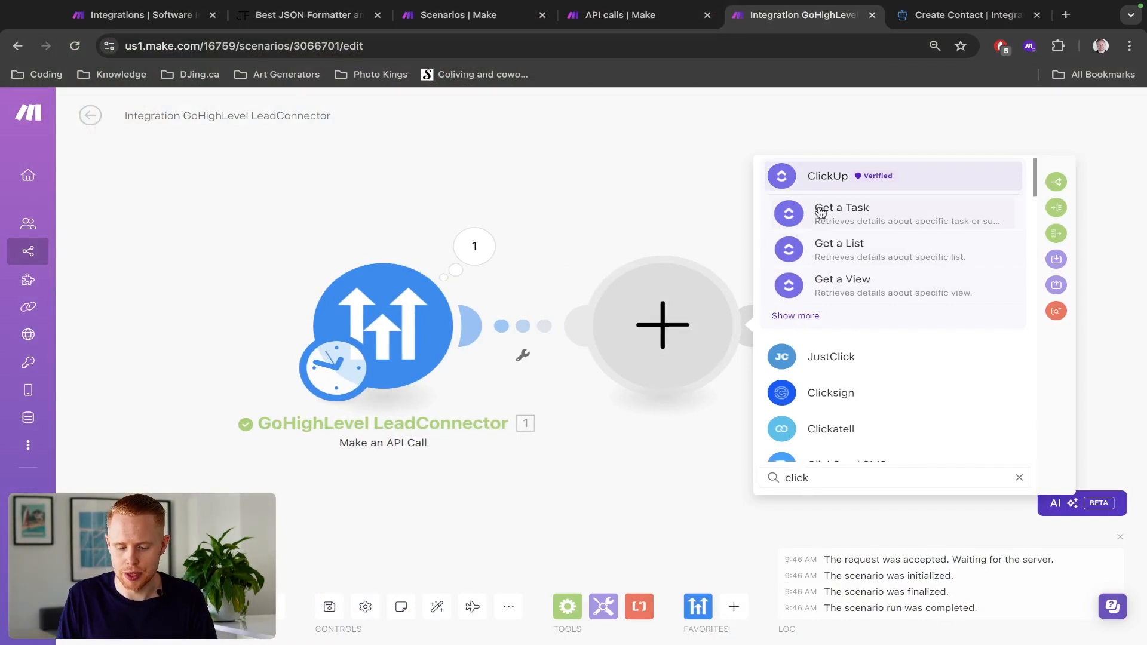
{"action": "left_click", "coordinate": [820, 179]}
{"action": "scroll", "coordinate": [836, 396], "scroll_direction": "down", "scroll_amount": 15}
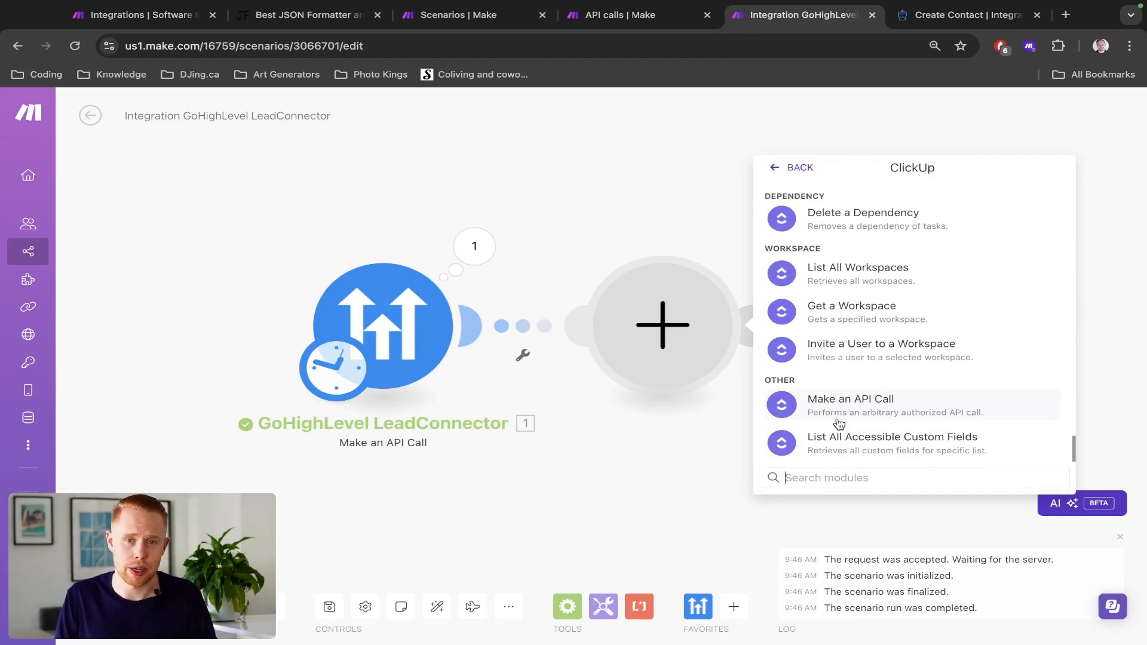
{"action": "left_click", "coordinate": [634, 214]}
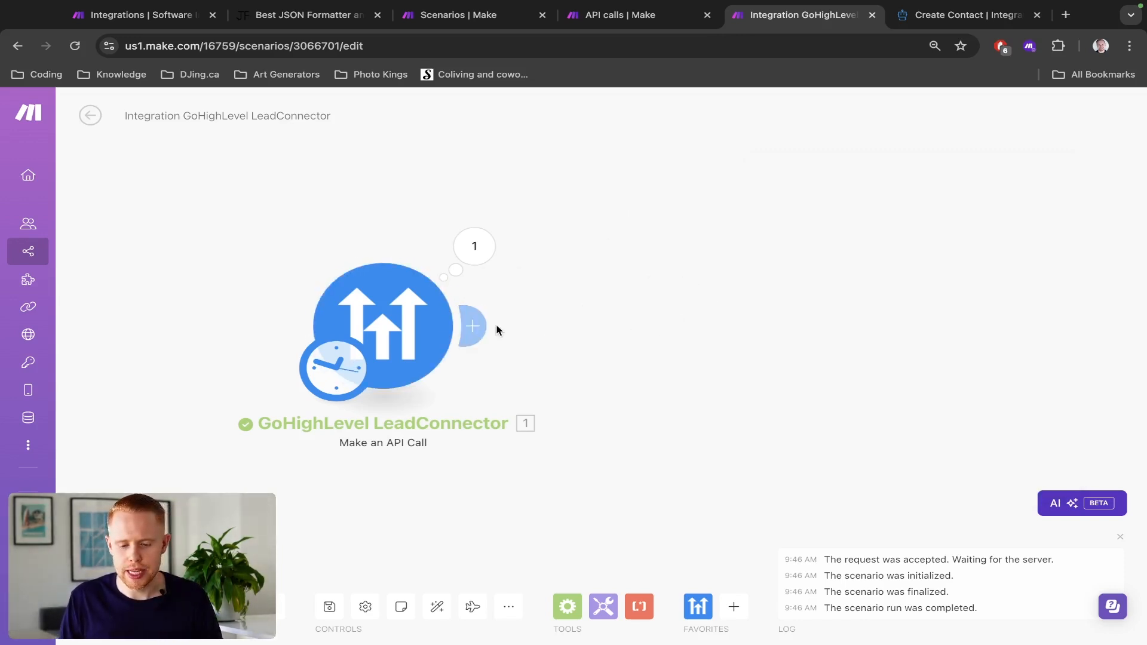
- Add an HTTP "Make a request" module after the GoHighLevel LeadConnector module
{"action": "left_click", "coordinate": [476, 325]}
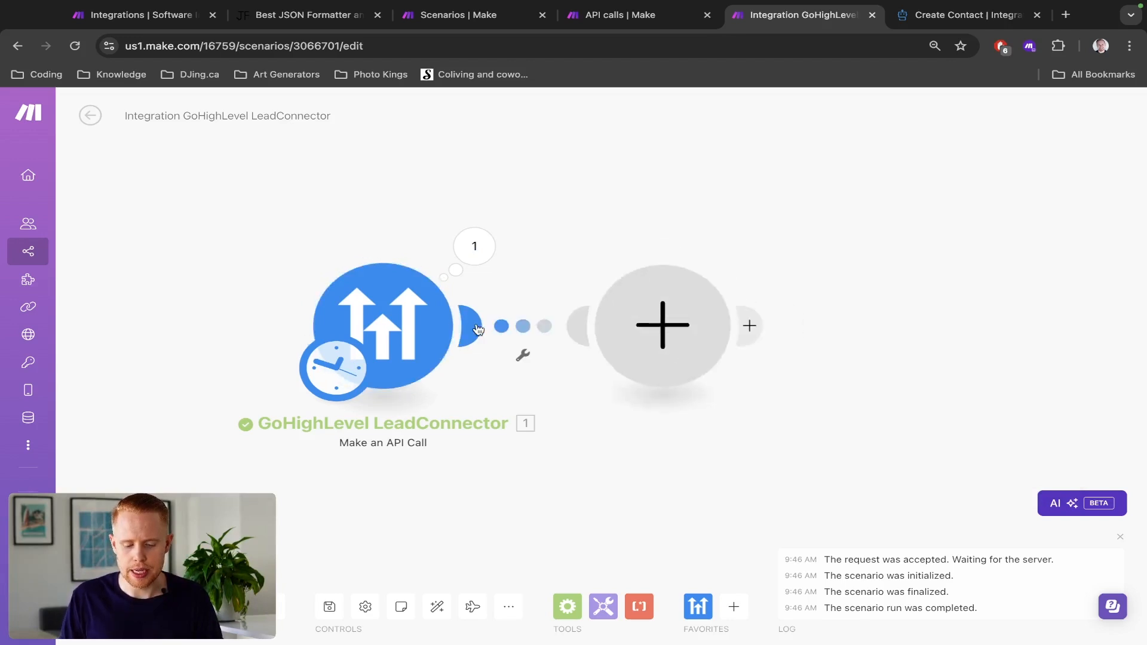
{"action": "type", "text": "http"}
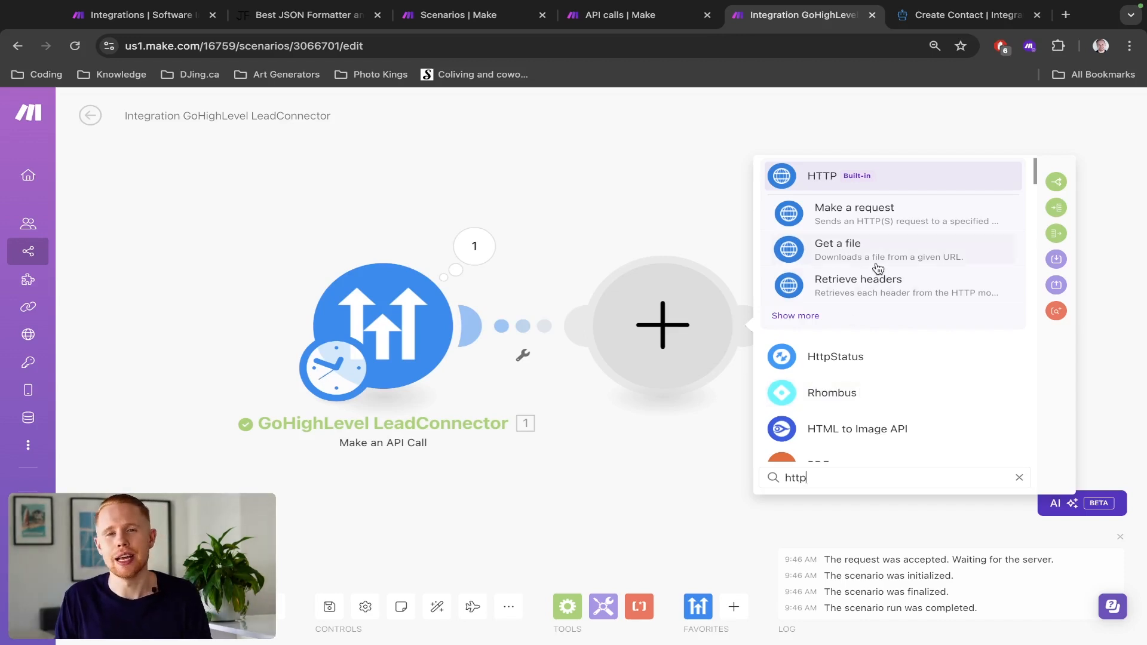
{"action": "left_click", "coordinate": [871, 189]}
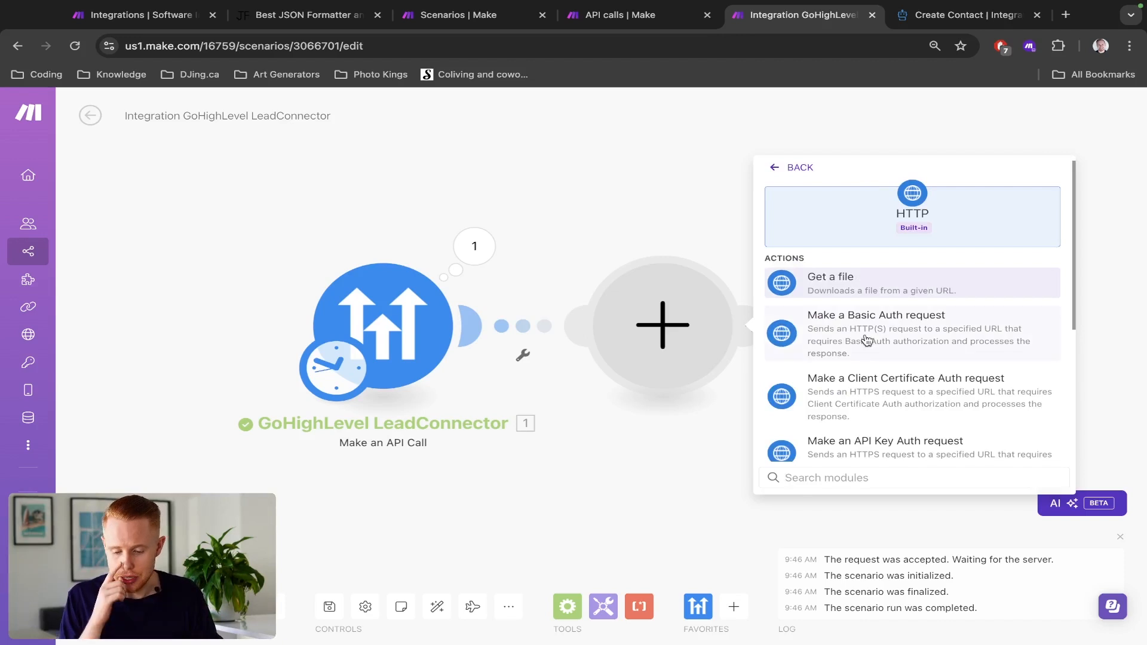
{"action": "scroll", "coordinate": [867, 341], "scroll_direction": "down", "scroll_amount": 2}
{"action": "scroll", "coordinate": [866, 340], "scroll_direction": "down", "scroll_amount": 2}
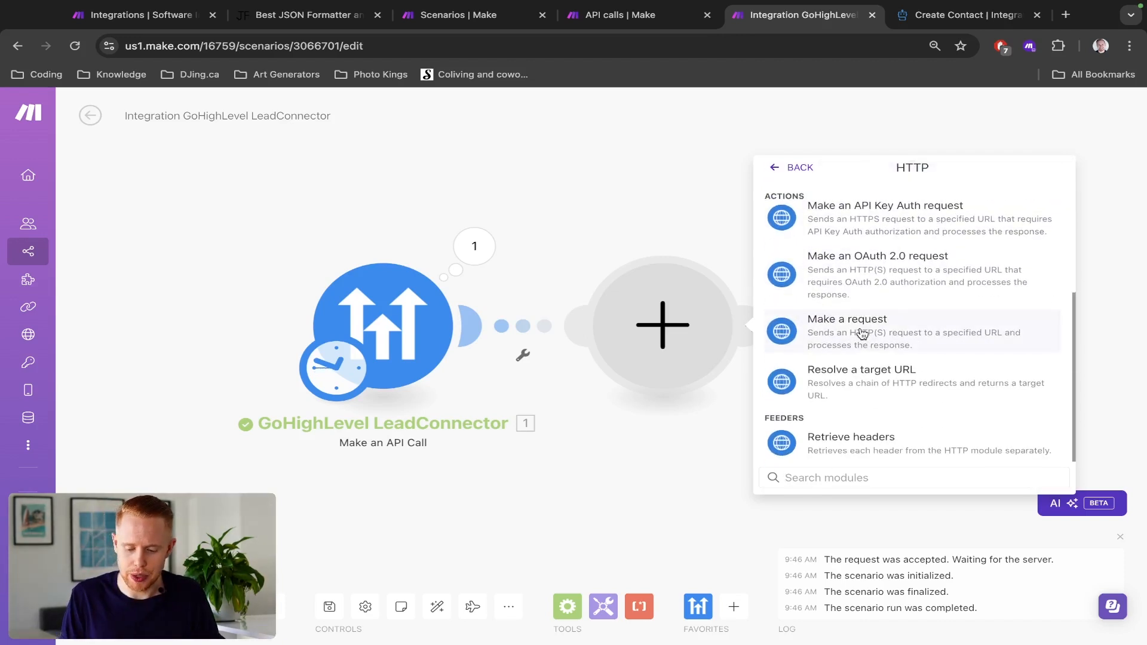
{"action": "left_click", "coordinate": [863, 333]}
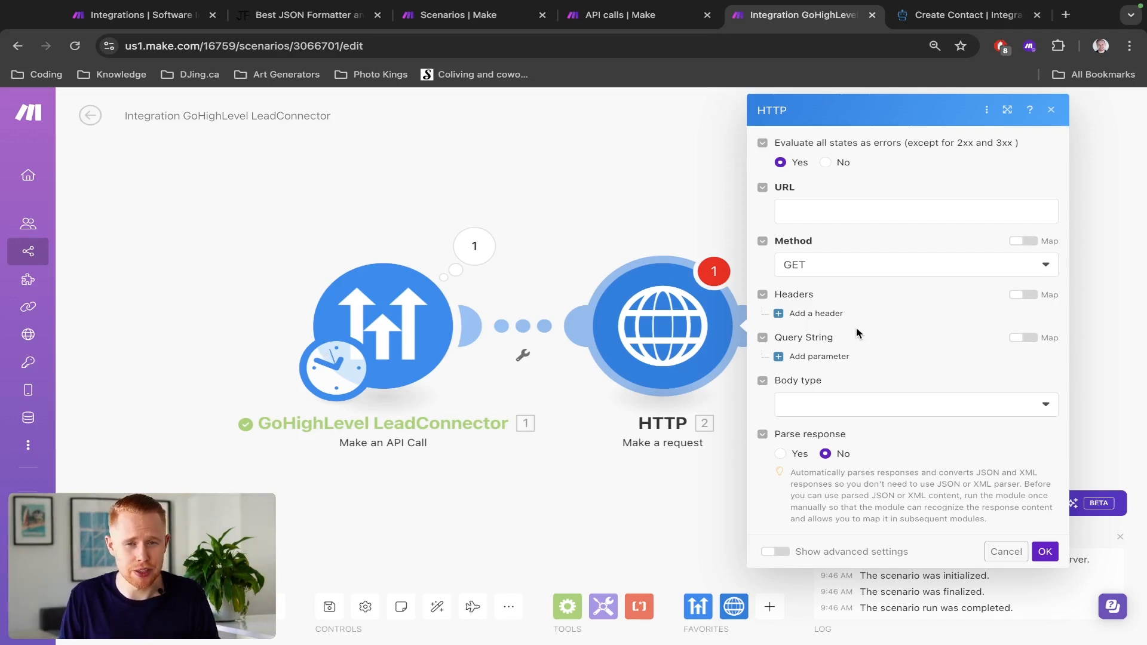
- Open app.djing.ca in a new browser tab and create a new blank workflow from the Workflow List
{"action": "key", "text": "ctrl+t"}
{"action": "type", "text": "apps"}
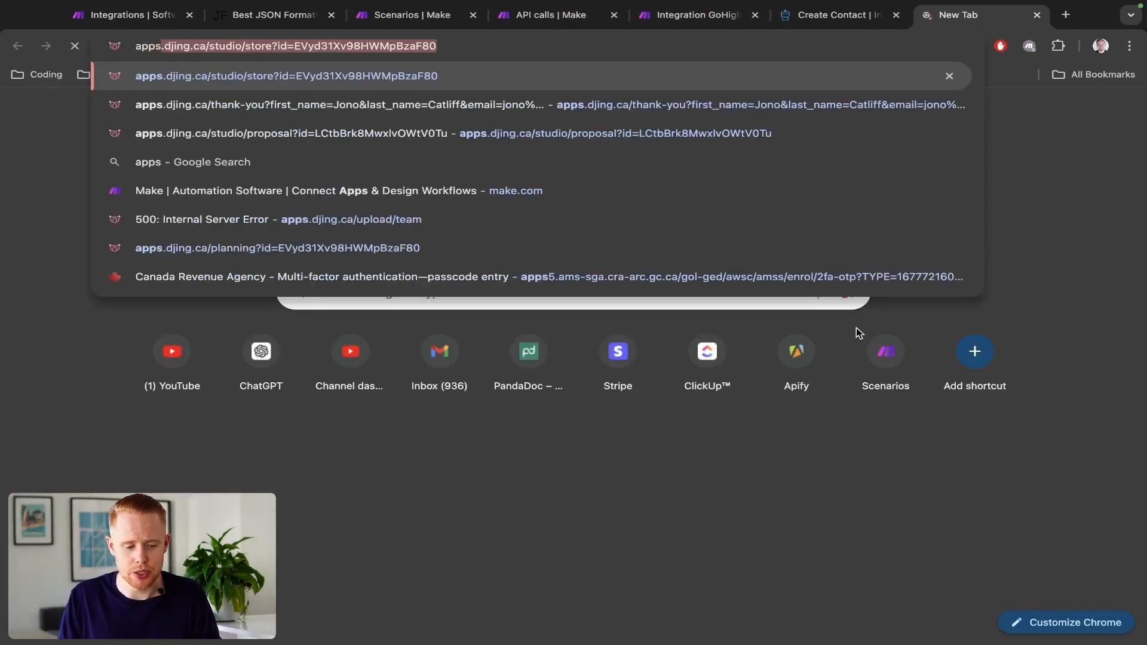
{"action": "key", "text": "BackSpace"}
{"action": "key", "text": "BackSpace"}
{"action": "type", "text": ".djing."}
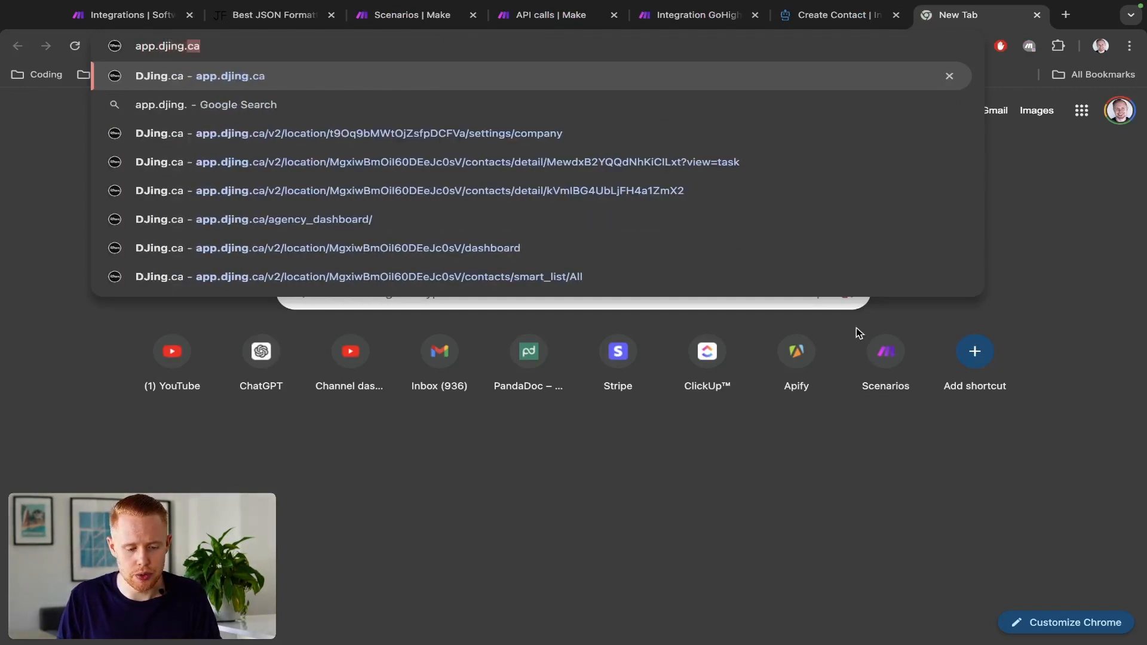
{"action": "key", "text": "Return"}
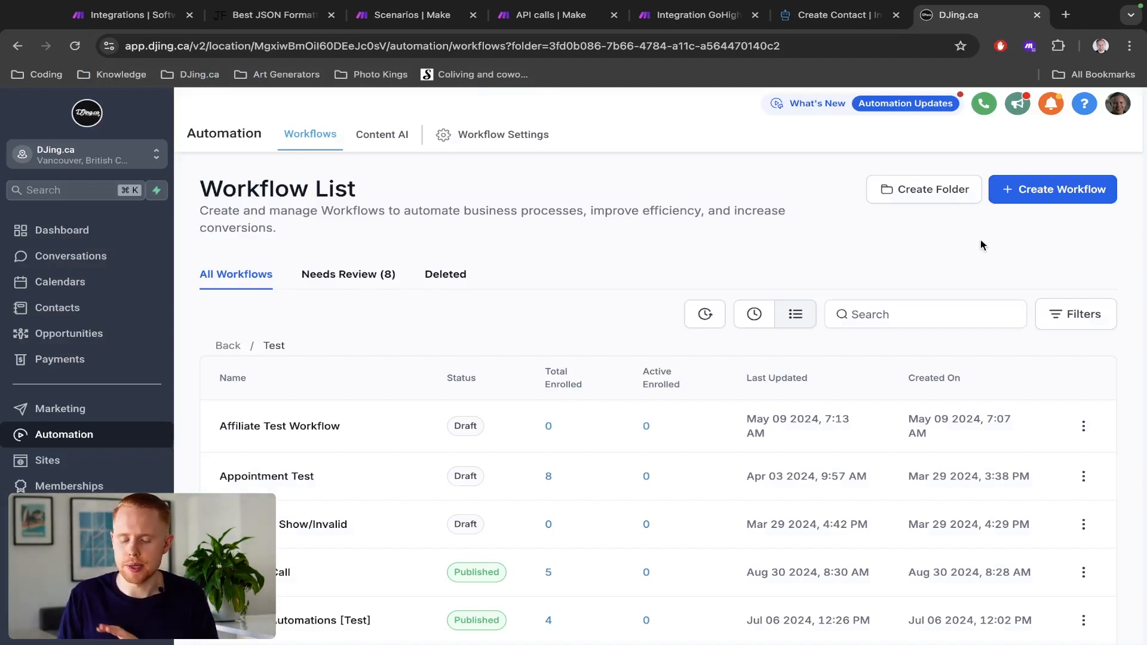
{"action": "left_click", "coordinate": [1026, 192]}
{"action": "left_click", "coordinate": [1020, 248]}
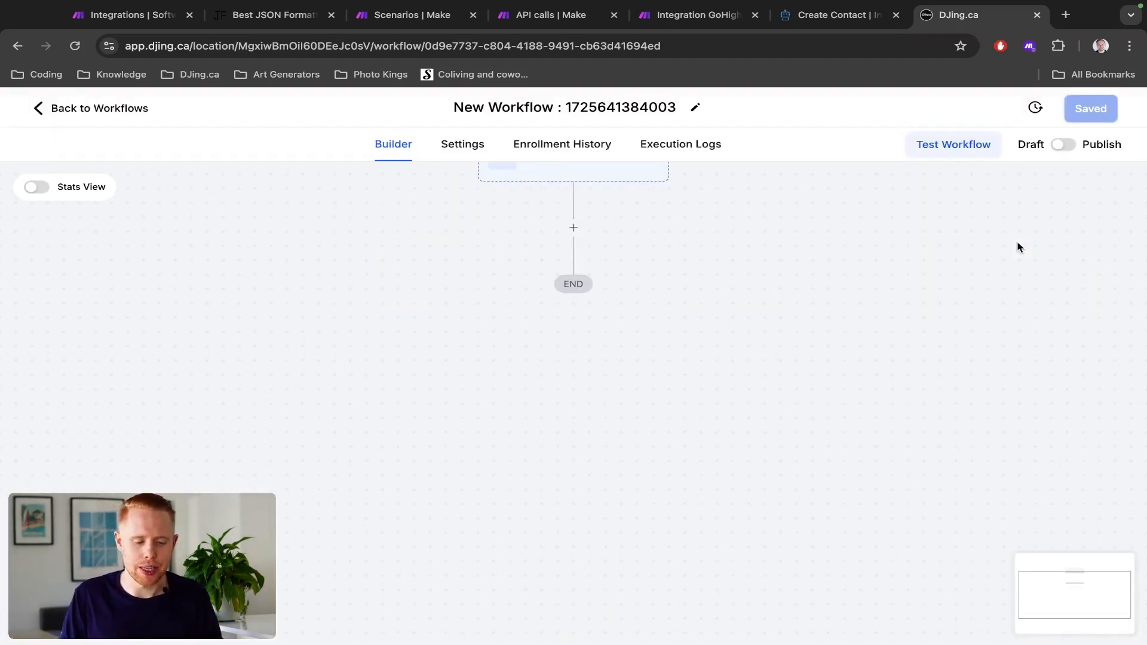
- Add an Inbound Webhook trigger to the new workflow
{"action": "left_click_drag", "start_coordinate": [749, 242], "coordinate": [730, 310]}
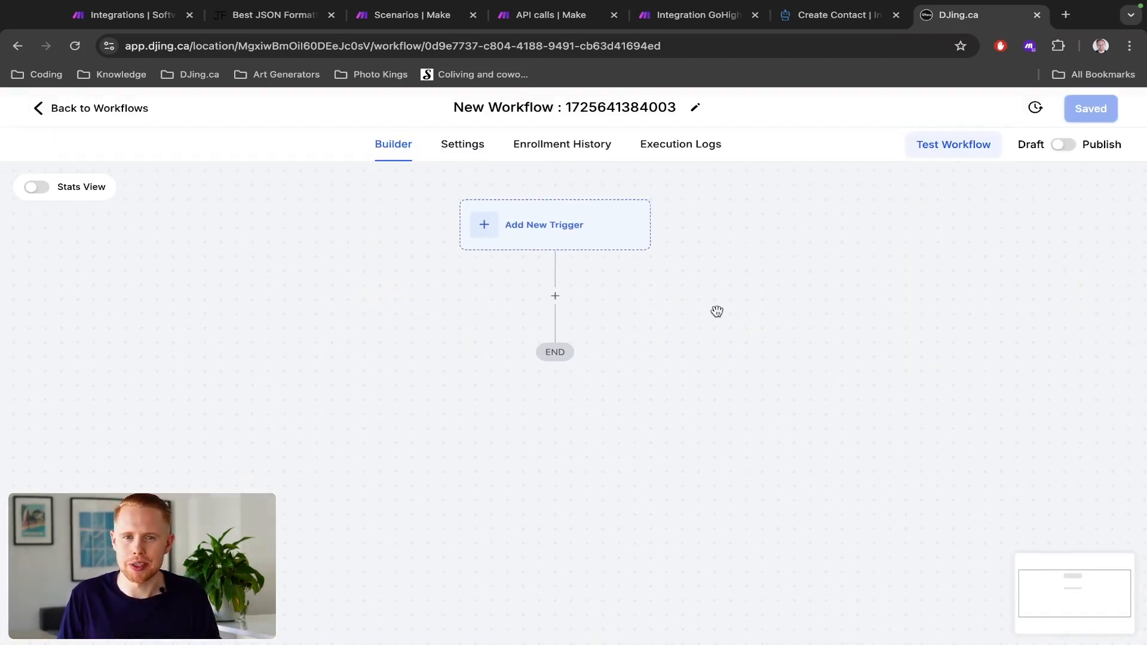
{"action": "left_click", "coordinate": [548, 237]}
{"action": "left_click", "coordinate": [754, 263]}
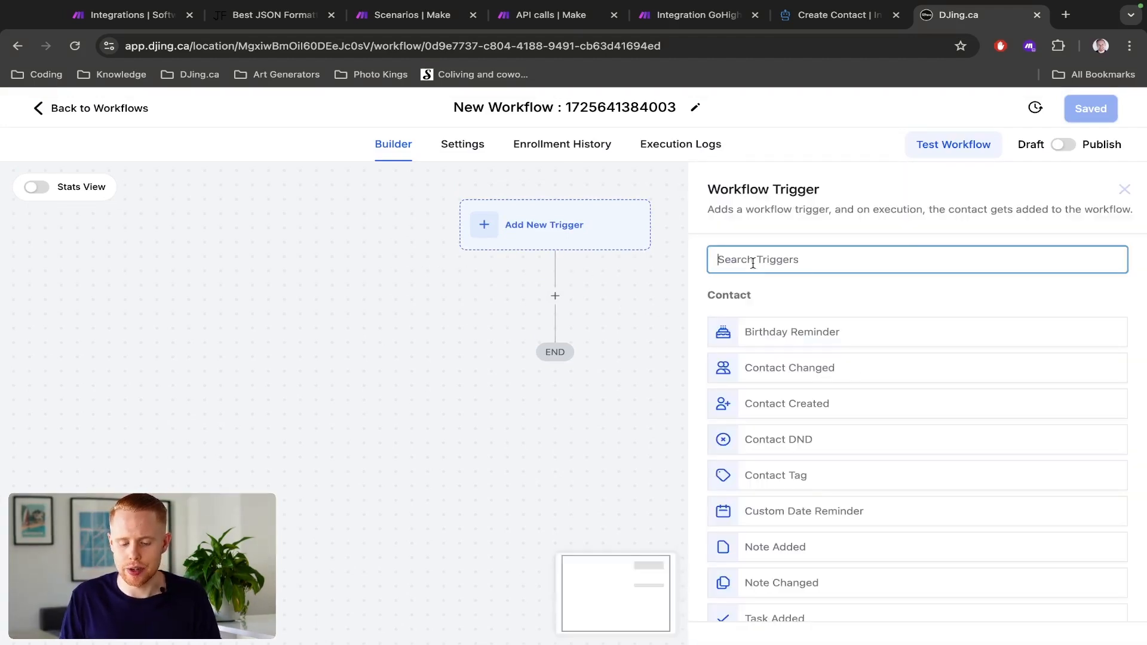
{"action": "type", "text": "inbound"}
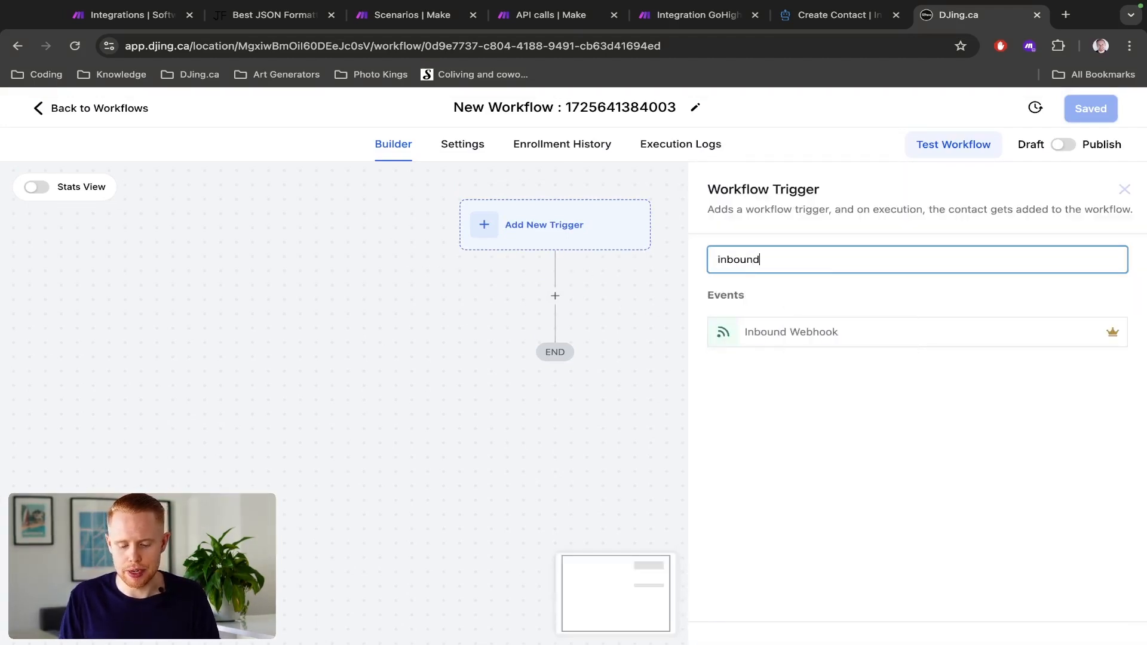
{"action": "left_click", "coordinate": [758, 339]}
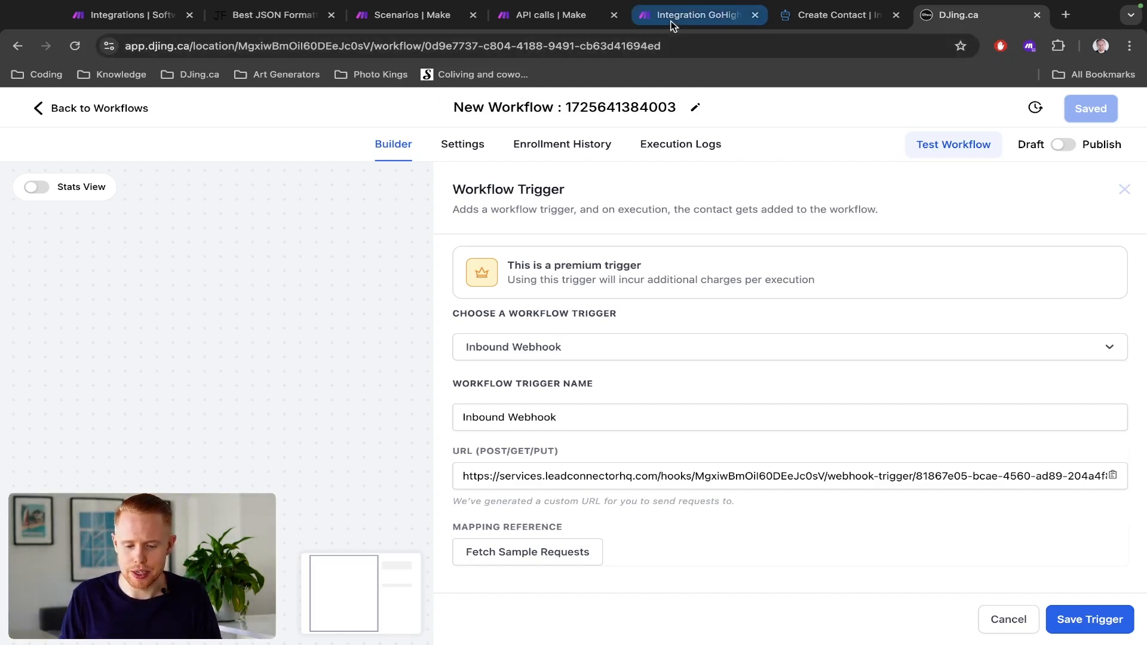
- Return to the Make scenario, unlink the HTTP module from the GoHighLevel module and make HTTP the scenario's starting module
{"action": "left_click_drag", "start_coordinate": [705, 15], "coordinate": [773, 20]}
{"action": "left_click", "coordinate": [523, 355]}
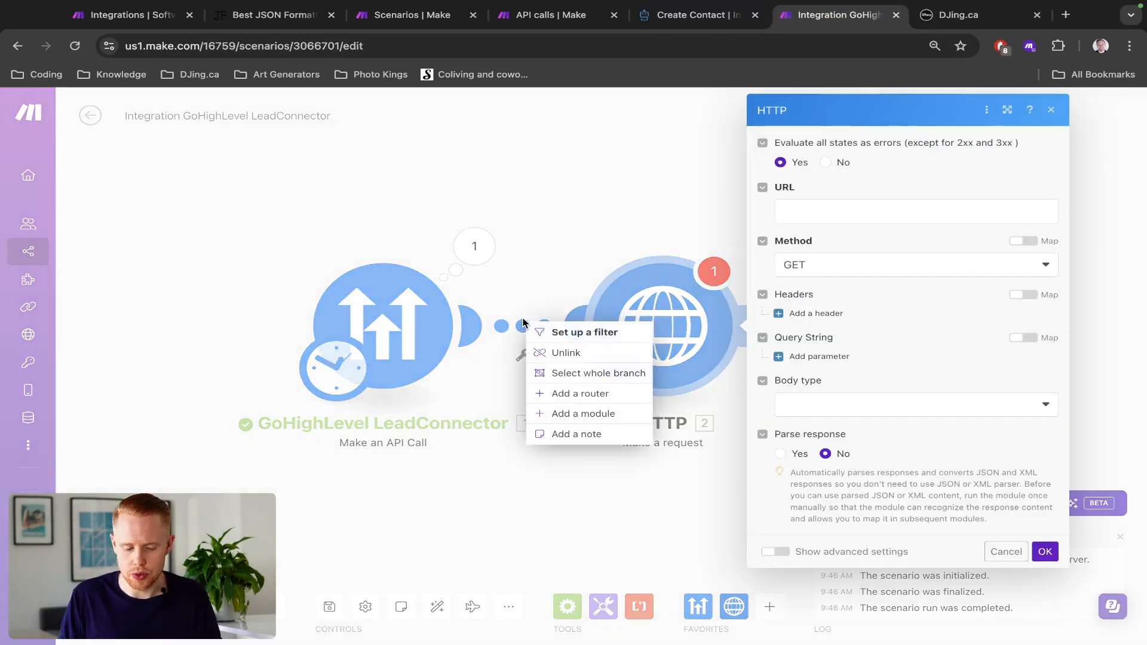
{"action": "left_click", "coordinate": [556, 351]}
{"action": "mouse_move", "coordinate": [338, 383]}
{"action": "left_mouse_down"}
{"action": "mouse_move", "coordinate": [583, 394]}
{"action": "mouse_move", "coordinate": [632, 381]}
{"action": "mouse_move", "coordinate": [619, 372]}
{"action": "left_mouse_up"}
{"action": "left_click_drag", "start_coordinate": [593, 191], "coordinate": [478, 192]}
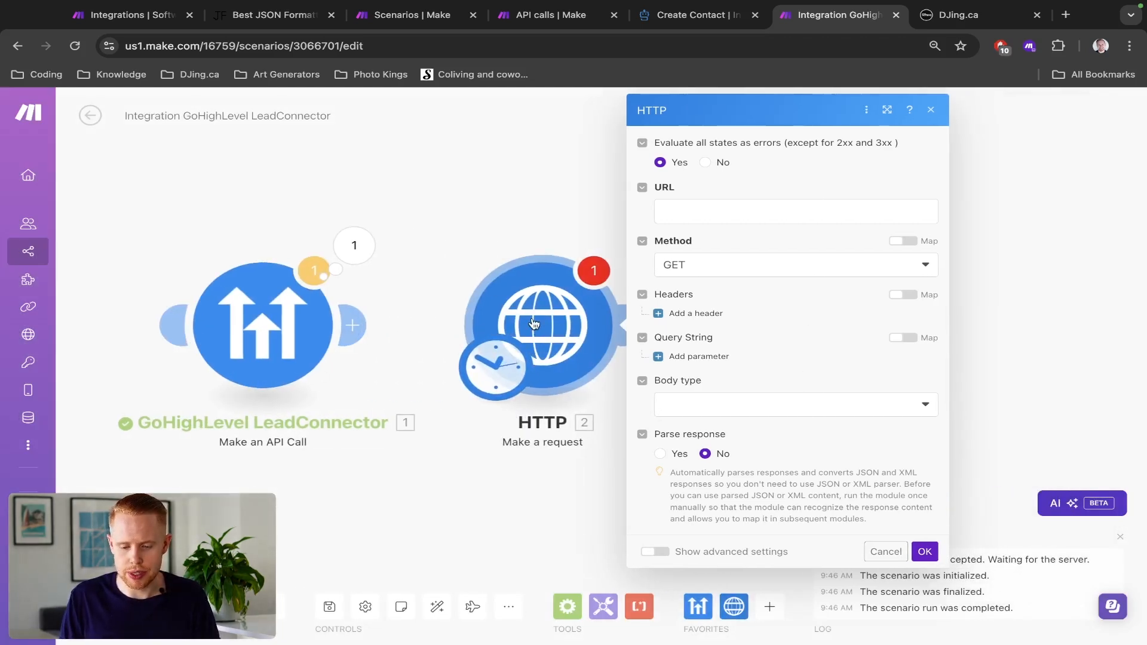
- Copy the inbound webhook URL from the HighLevel workflow trigger into the URL of Make's HTTP request module
{"action": "key", "text": "ctrl+Tab"}
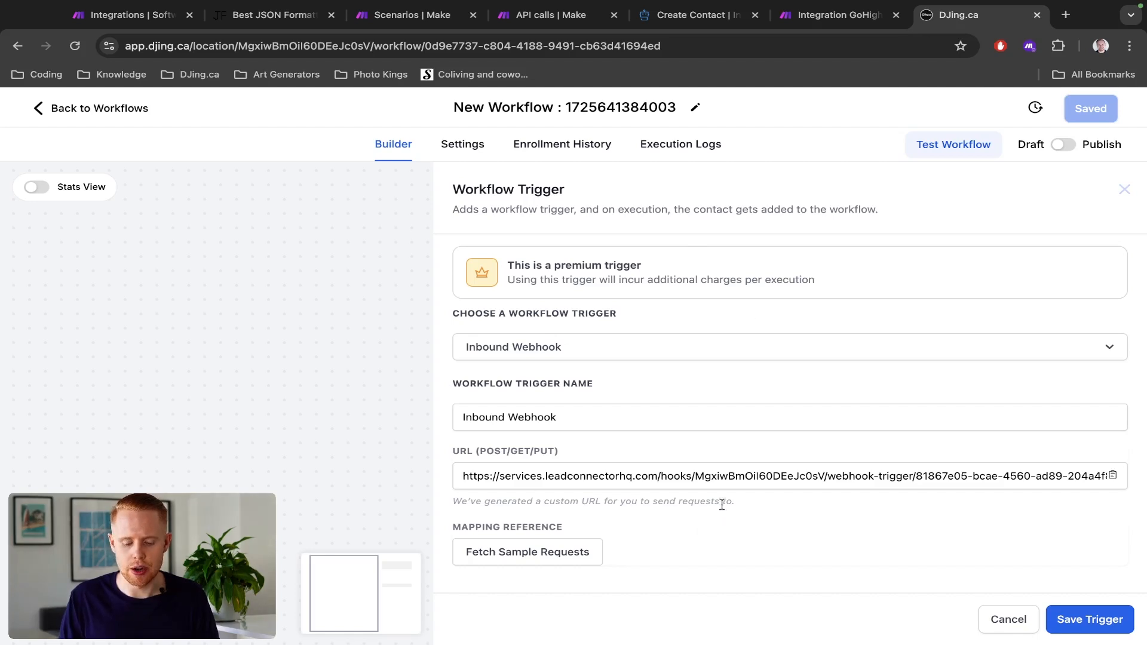
{"action": "left_click", "coordinate": [595, 474]}
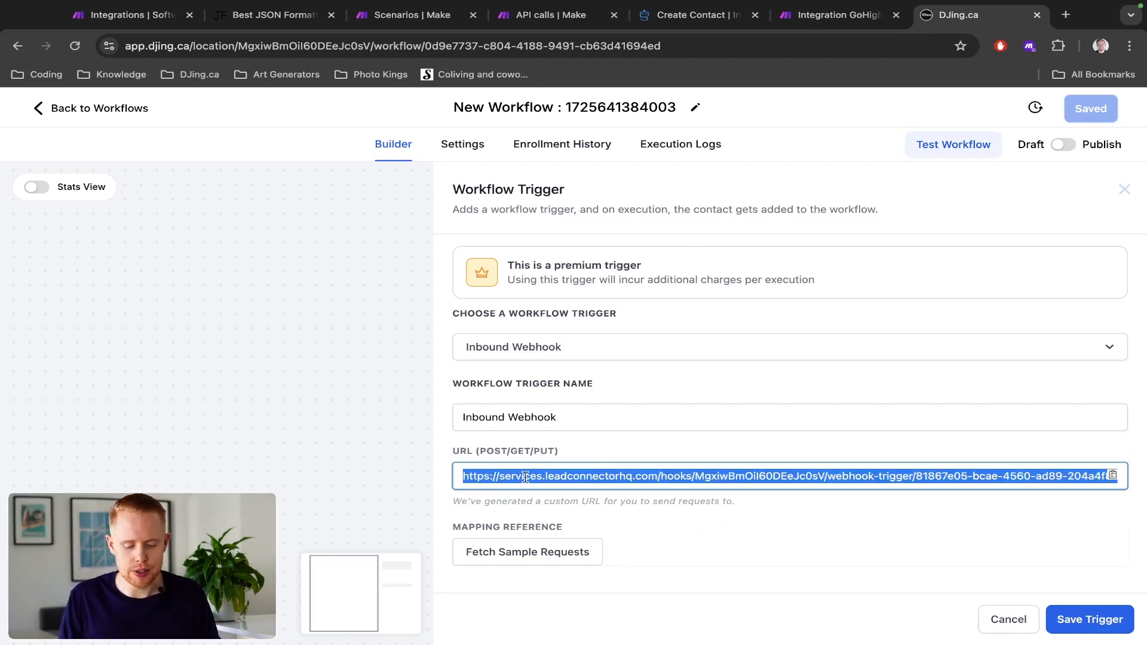
{"action": "key", "text": "ctrl+shift+Tab"}
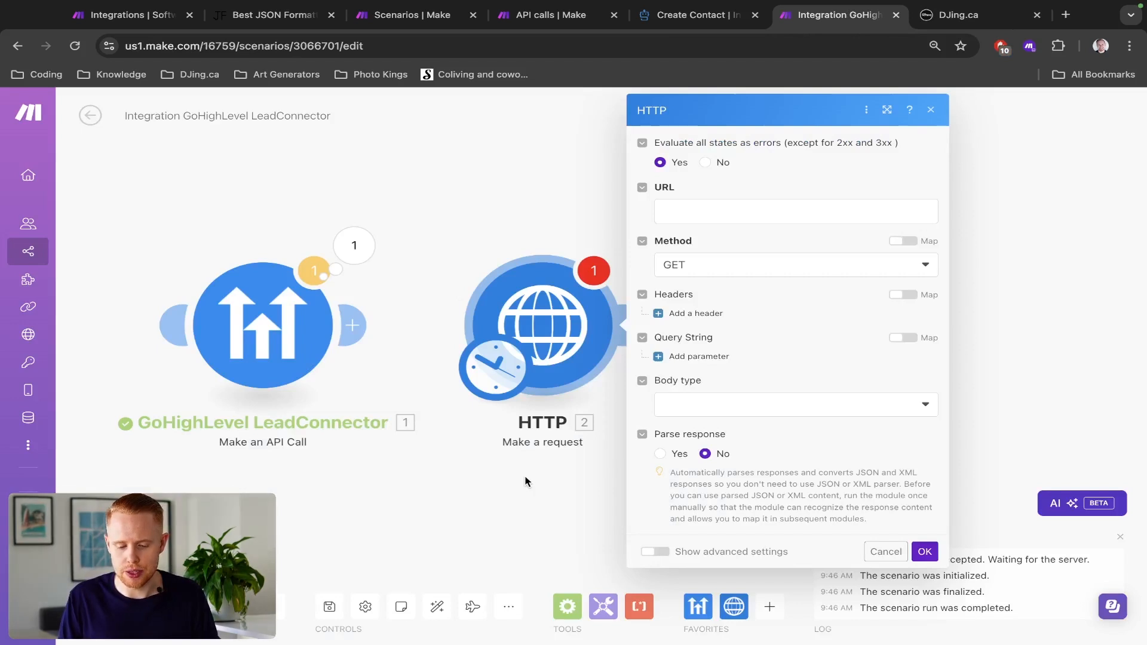
{"action": "left_click", "coordinate": [705, 217]}
- Set the HTTP request's method to POST and its body type to Application/x-www-form-urlencoded
{"action": "left_click", "coordinate": [698, 293]}
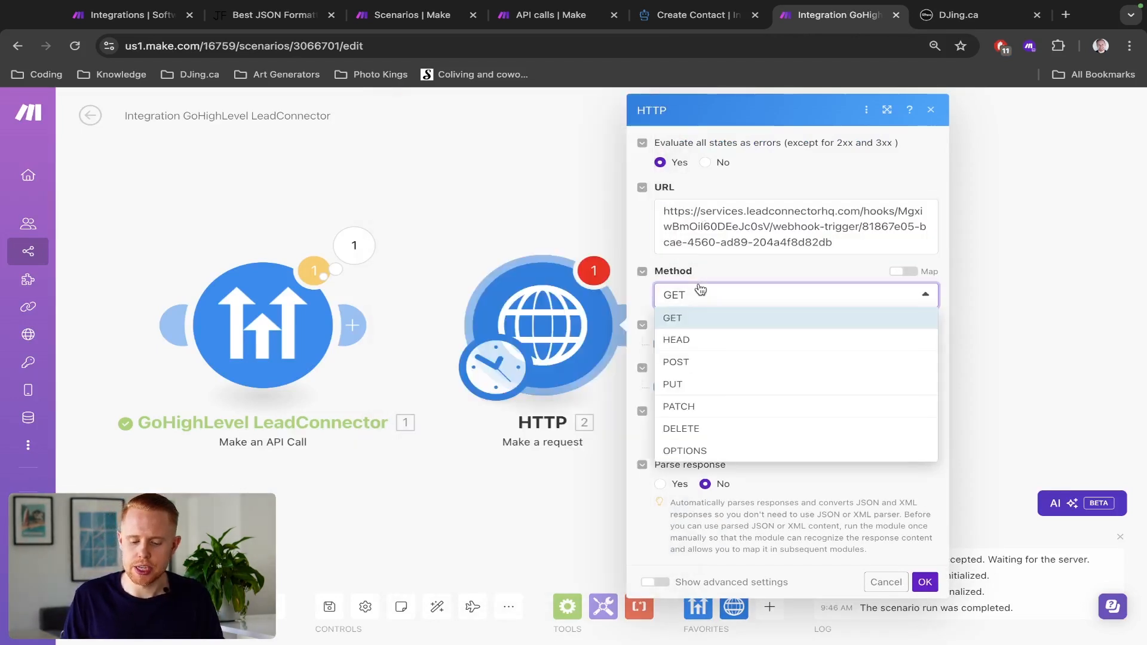
{"action": "left_click", "coordinate": [690, 361]}
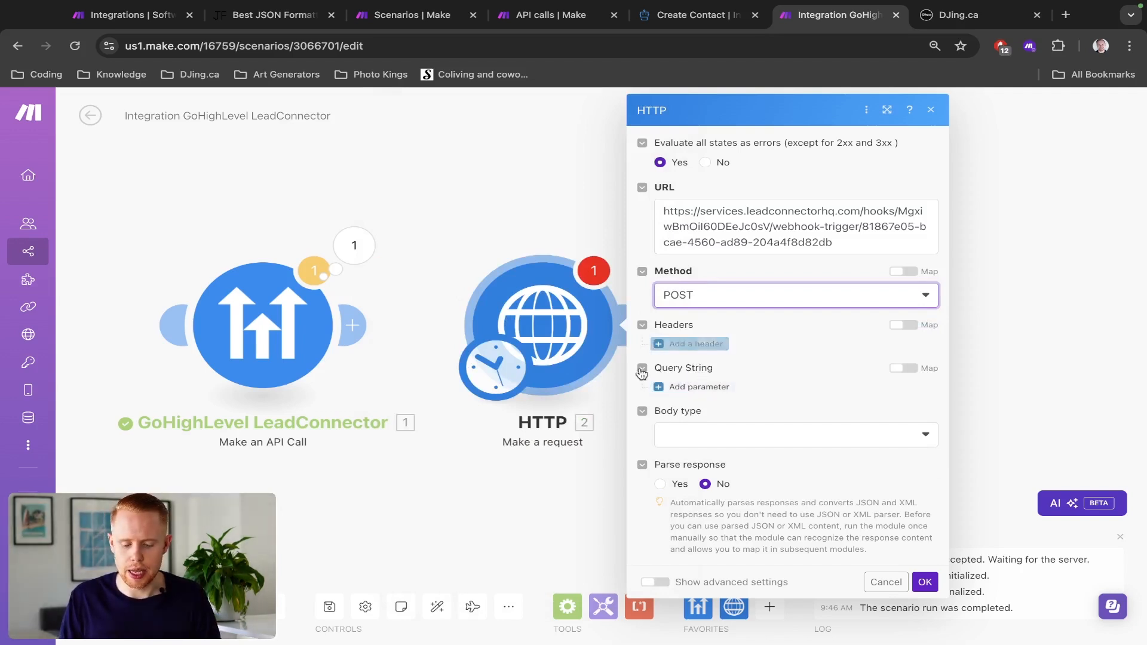
{"action": "left_click", "coordinate": [693, 435]}
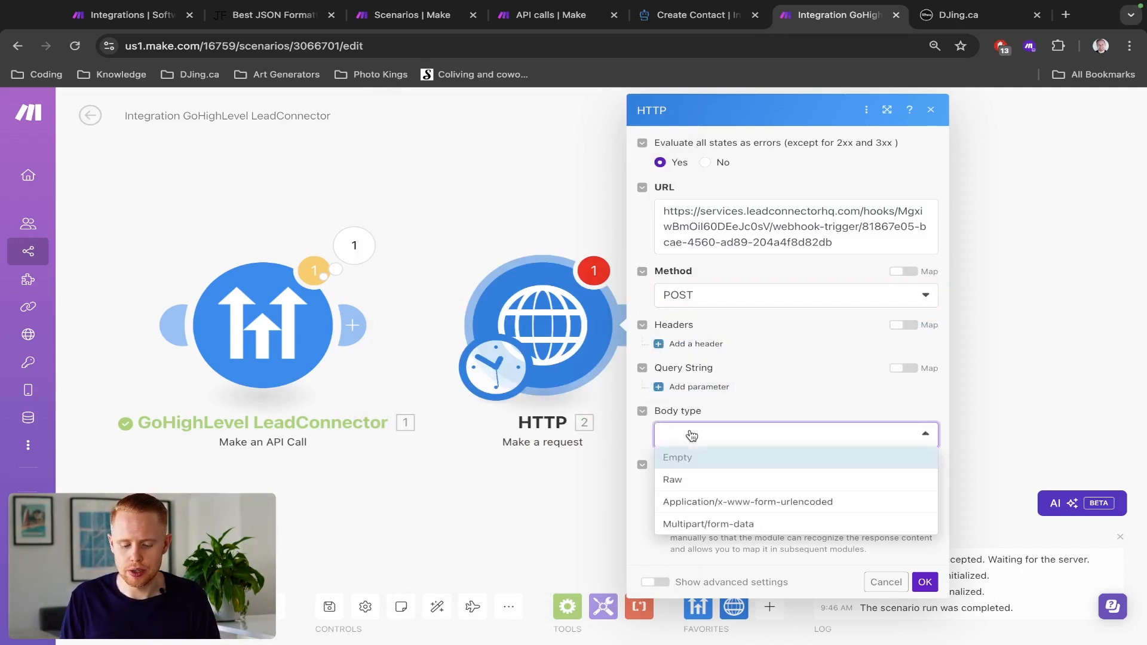
{"action": "left_click", "coordinate": [697, 505]}
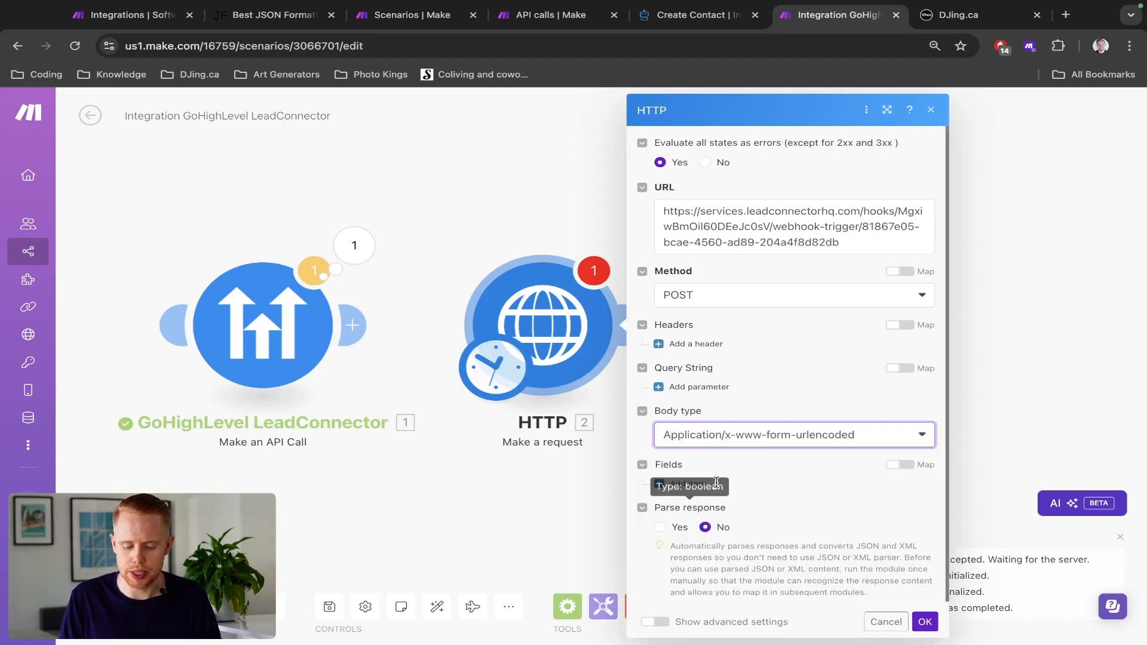
{"action": "scroll", "coordinate": [814, 446], "scroll_direction": "down", "scroll_amount": 1}
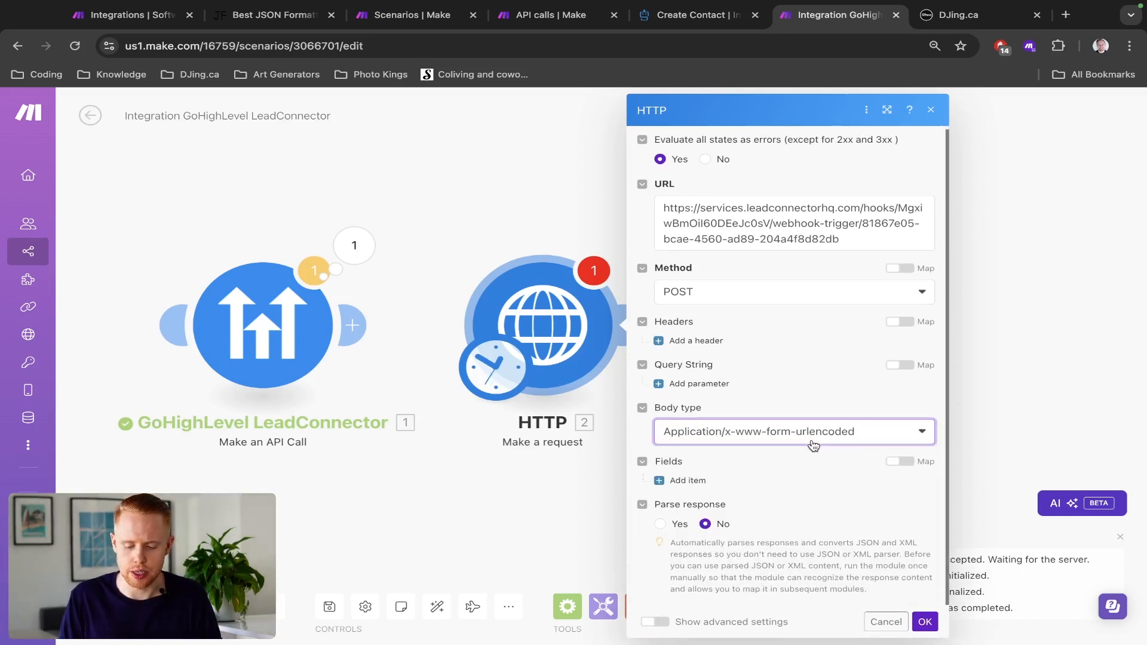
- Add a body field with the key email and a test e-mail address as its value, and save the HTTP module settings
{"action": "left_click", "coordinate": [686, 480]}
{"action": "scroll", "coordinate": [775, 402], "scroll_direction": "down", "scroll_amount": 2}
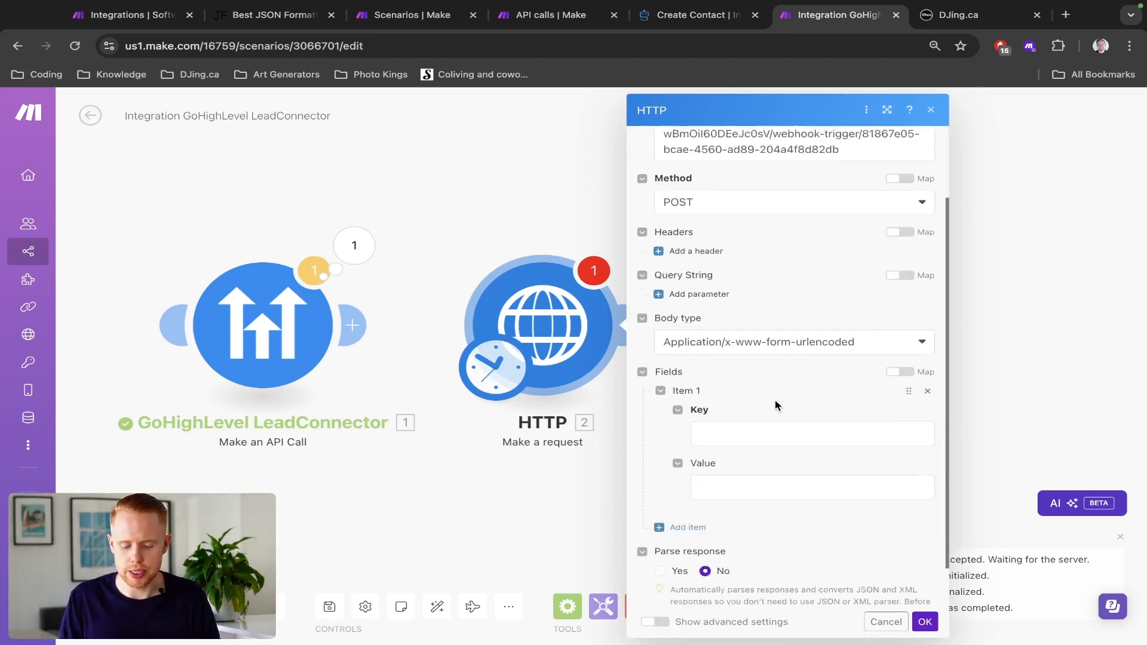
{"action": "left_click", "coordinate": [756, 389]}
{"action": "type", "text": "email"}
{"action": "key", "text": "Tab"}
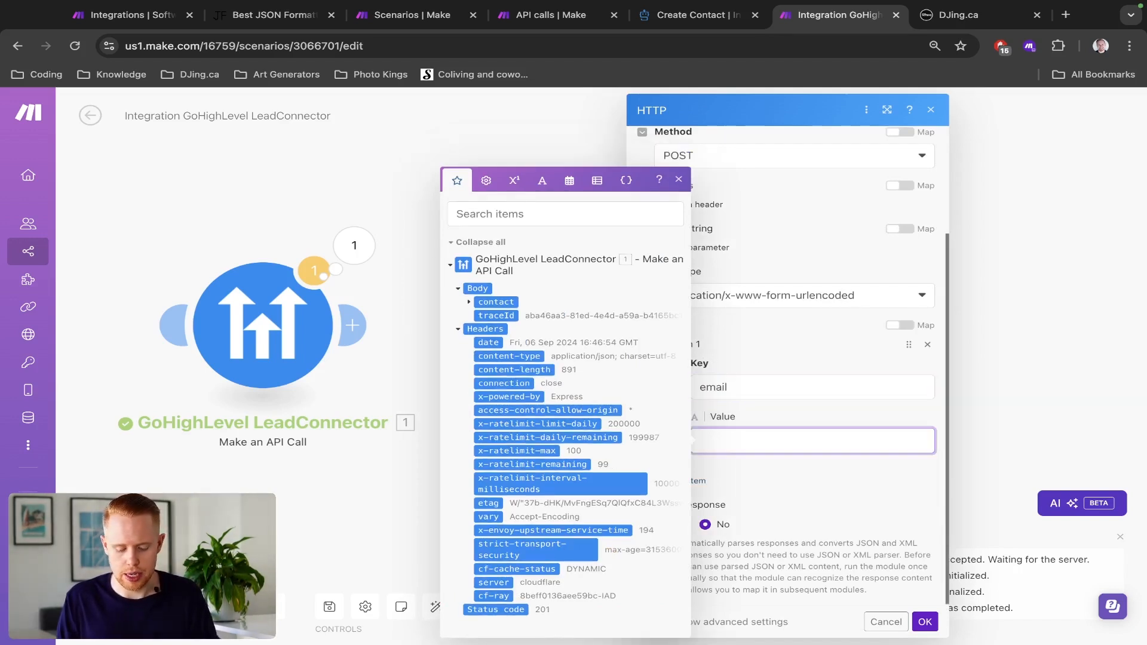
{"action": "type", "text": "test@gmail.com"}
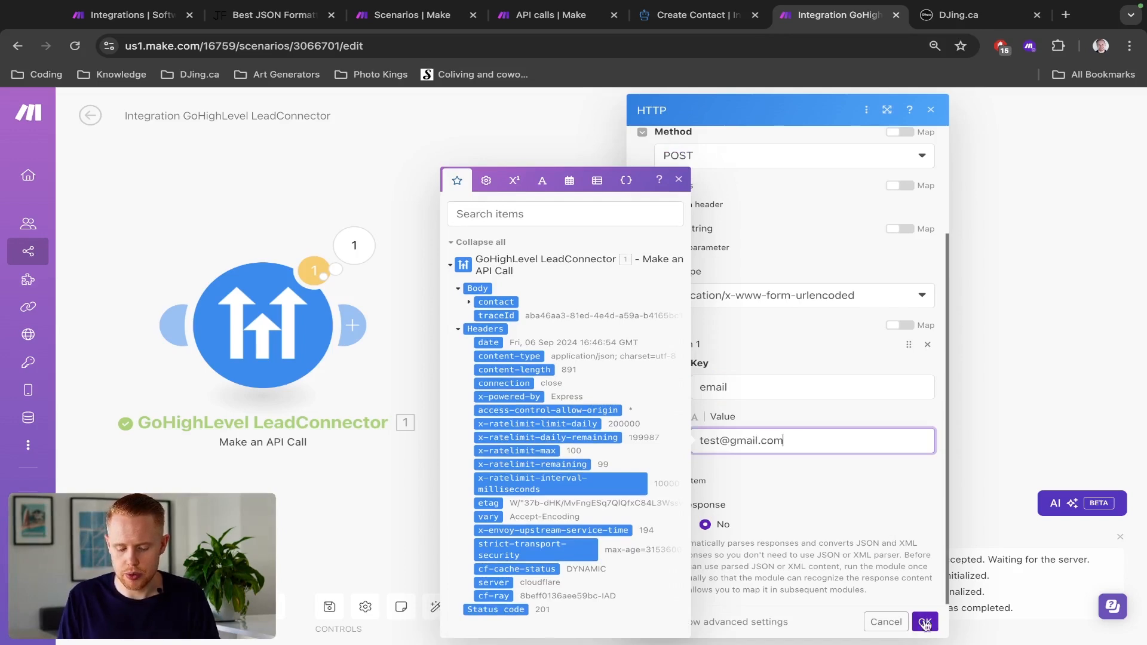
{"action": "left_click", "coordinate": [926, 623]}
- Run the scenario, fetch sample requests in the HighLevel webhook trigger, and select the received request as the mapping reference to inspect its payload
{"action": "left_click", "coordinate": [114, 607]}
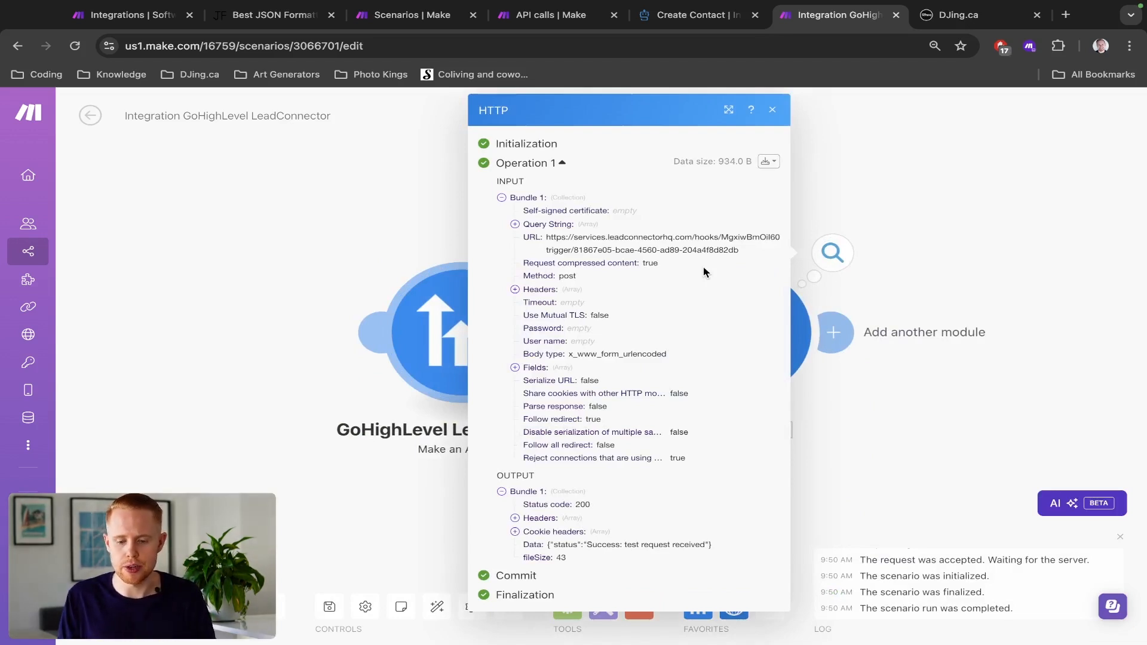
{"action": "key", "text": "ctrl+Tab"}
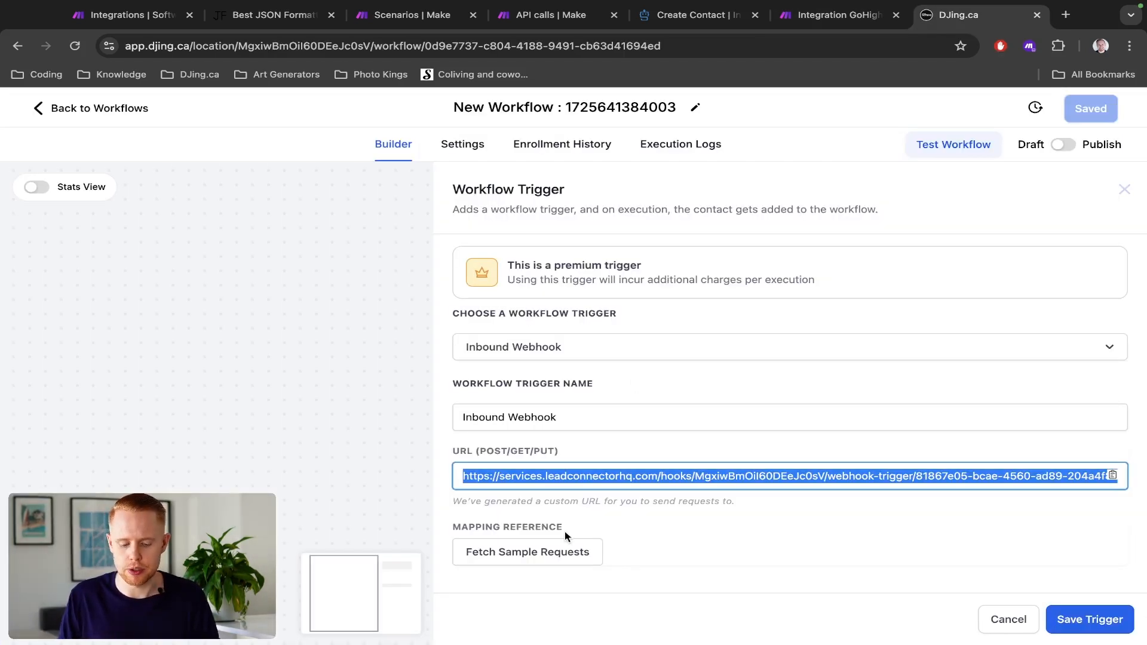
{"action": "left_click", "coordinate": [550, 550]}
{"action": "left_click", "coordinate": [657, 543]}
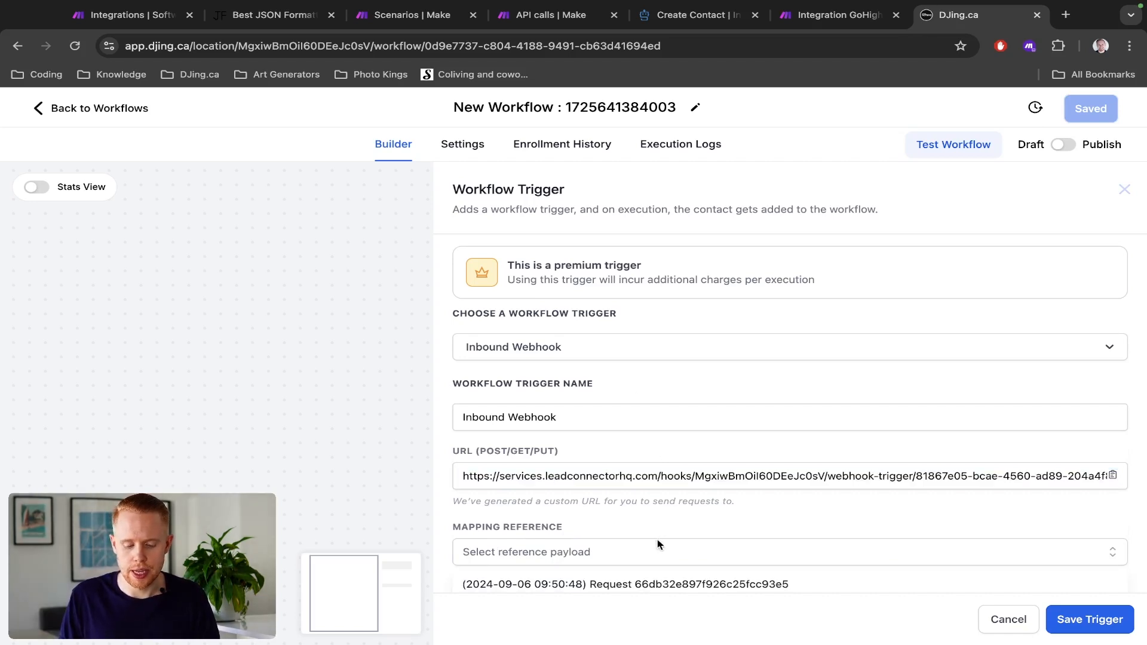
{"action": "left_click", "coordinate": [655, 562]}
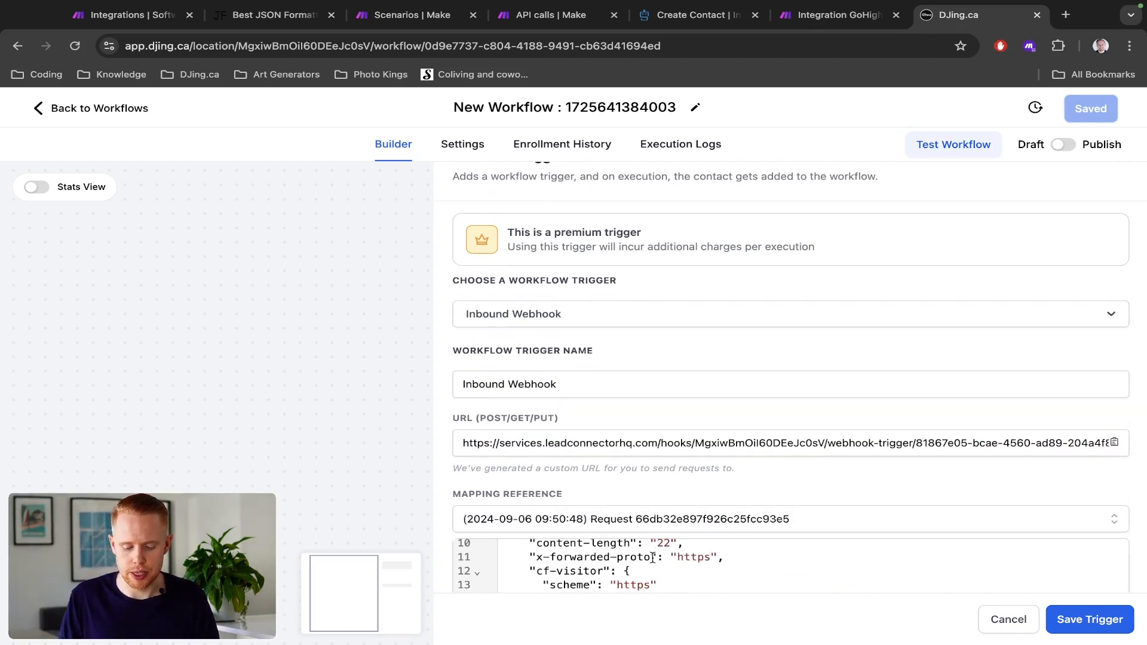
{"action": "scroll", "coordinate": [673, 460], "scroll_direction": "down", "scroll_amount": 4}
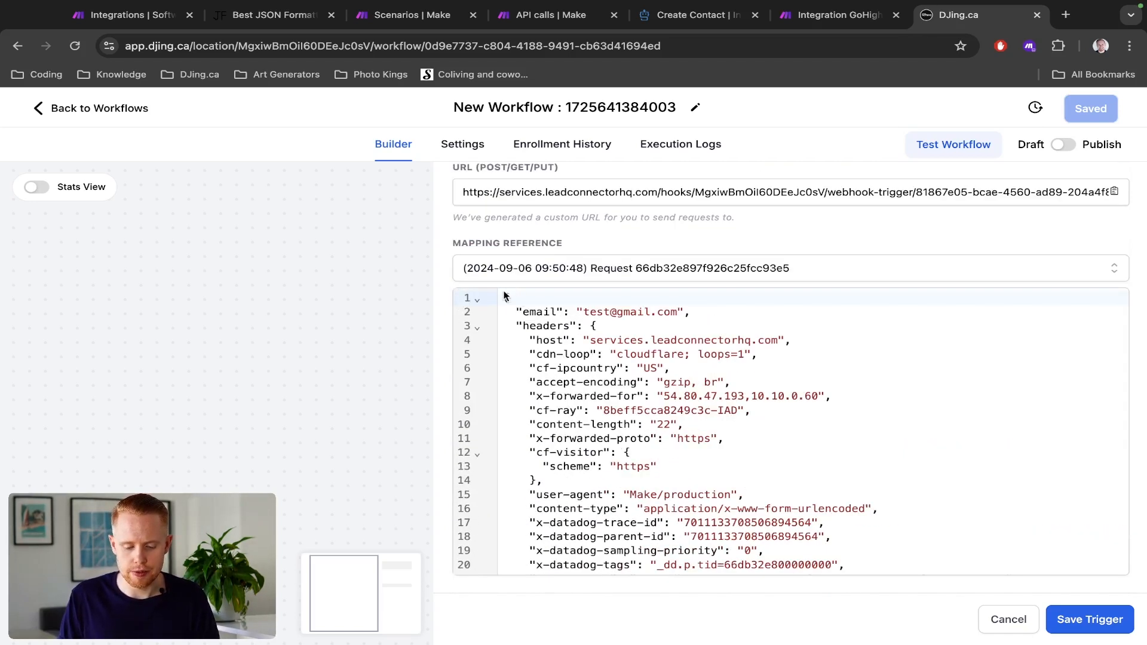
{"action": "left_click_drag", "start_coordinate": [515, 313], "coordinate": [684, 310]}
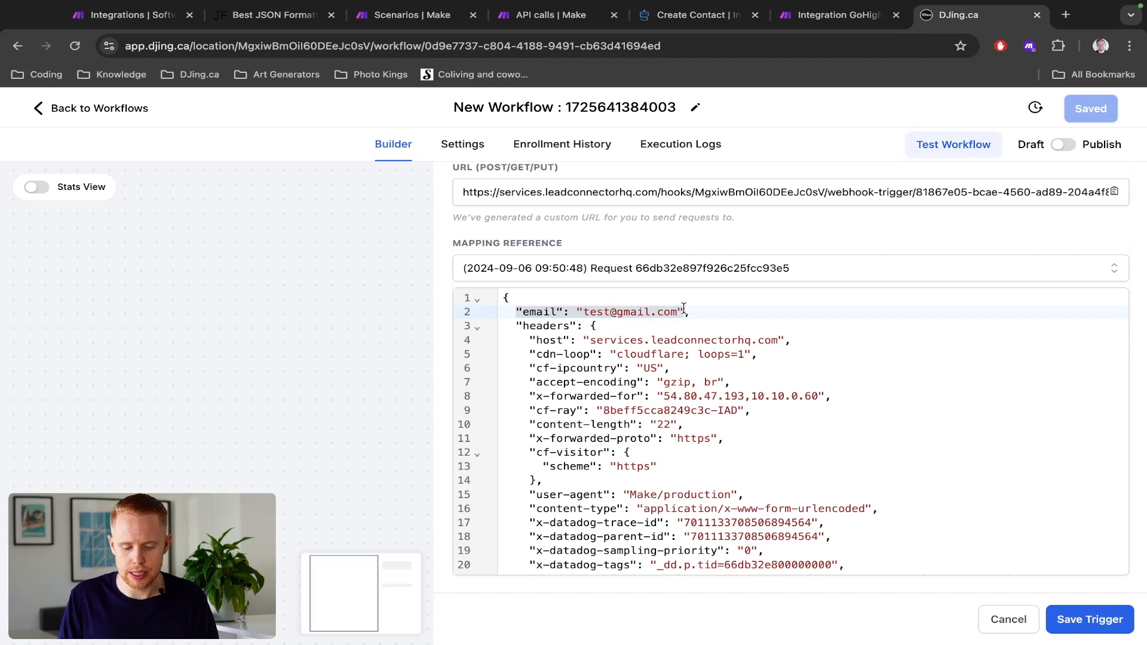
{"action": "left_click", "coordinate": [593, 315]}
{"action": "left_click_drag", "start_coordinate": [510, 326], "coordinate": [703, 530]}
{"action": "scroll", "coordinate": [719, 311], "scroll_direction": "up", "scroll_amount": 5}
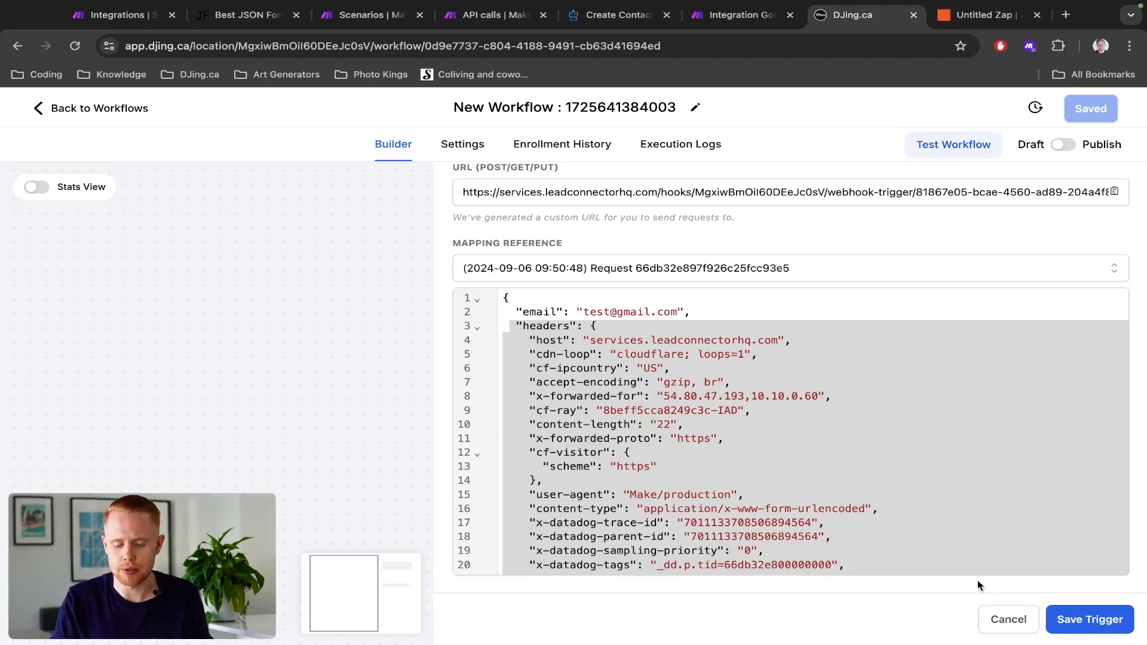
- Save the Inbound Webhook trigger in the HighLevel workflow, keeping its URL and sample request
{"action": "left_click", "coordinate": [984, 617]}
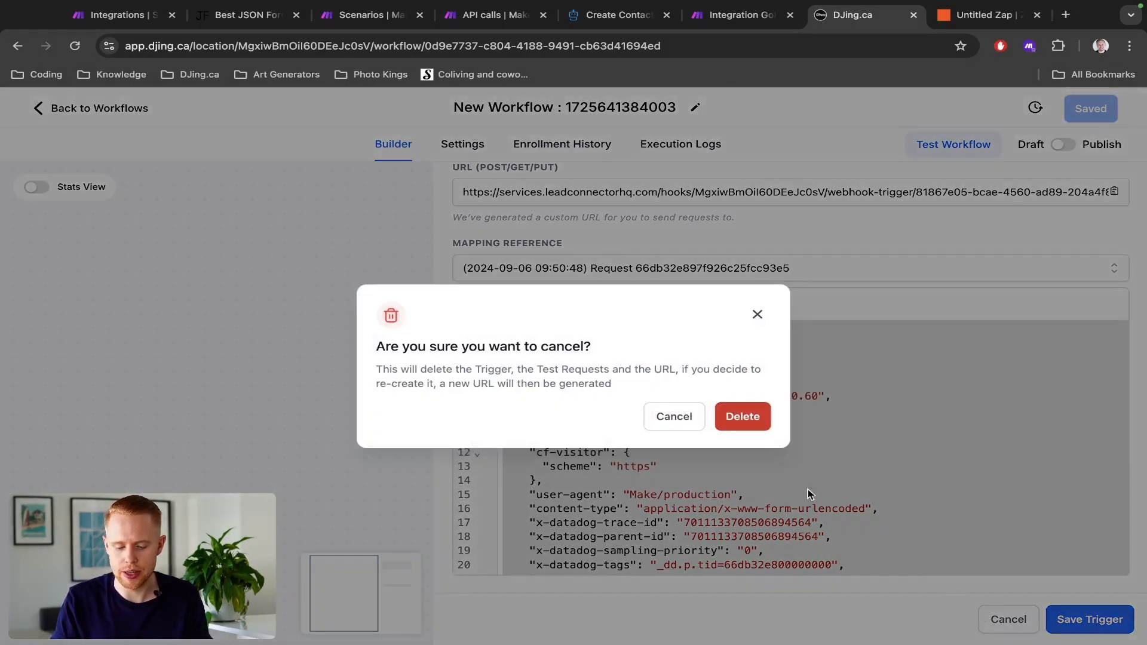
{"action": "left_click", "coordinate": [659, 412]}
{"action": "left_click", "coordinate": [1127, 618]}
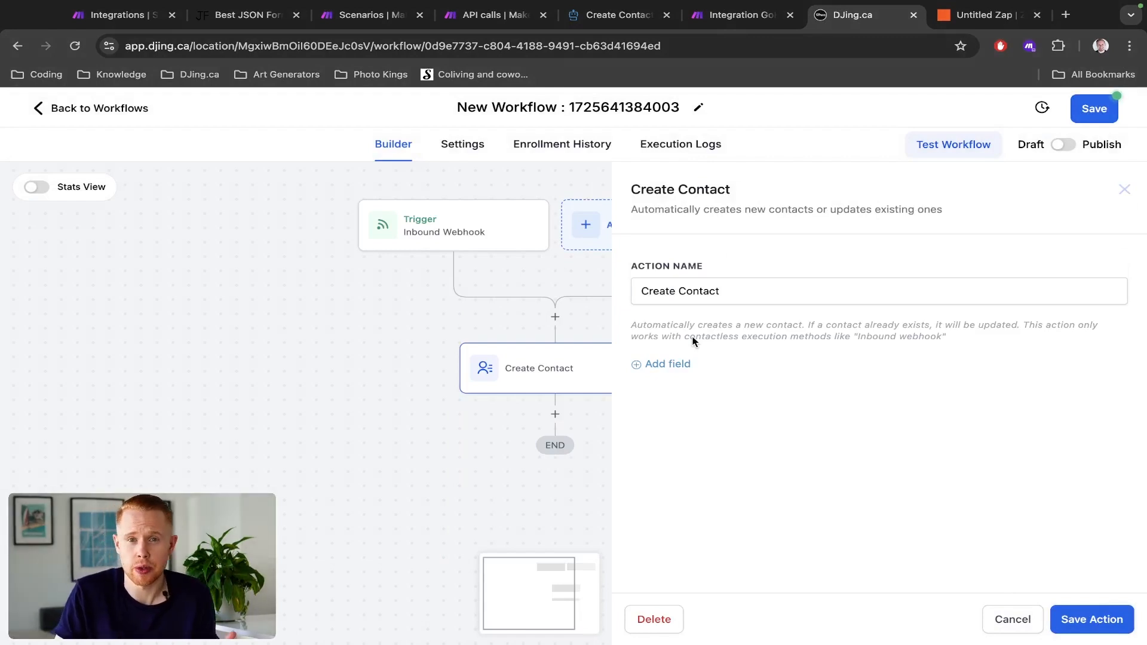
- Add an Email field to the Create Contact action, map it to the Inbound Webhook Trigger's Email value, and save the action
{"action": "left_click", "coordinate": [672, 363]}
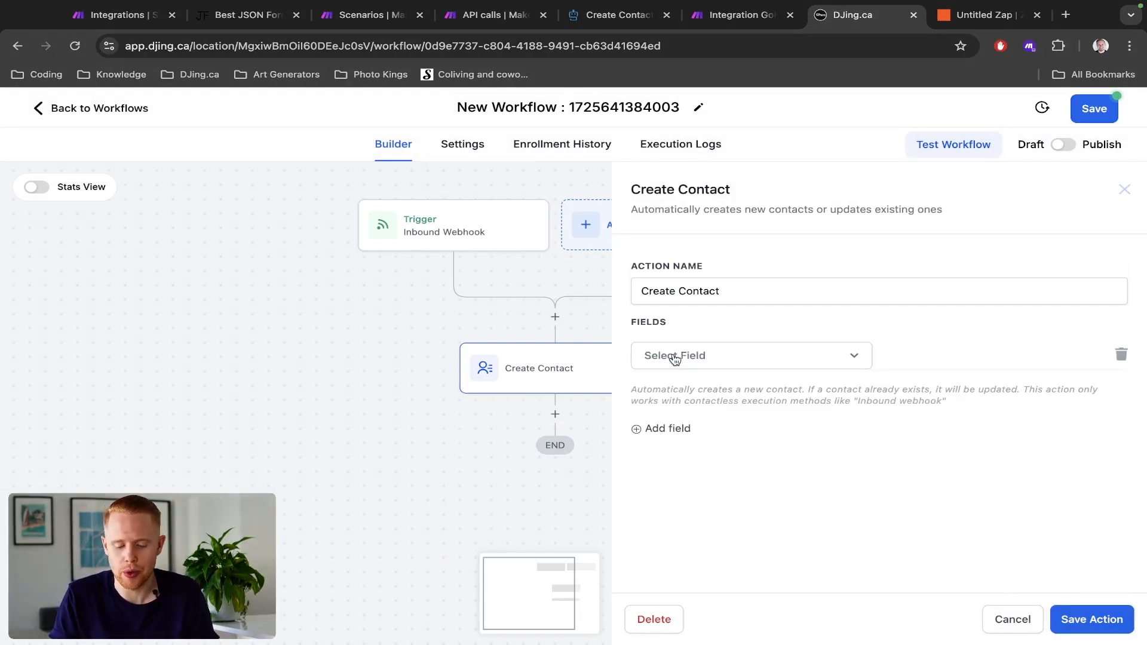
{"action": "left_click", "coordinate": [673, 359]}
{"action": "type", "text": "email"}
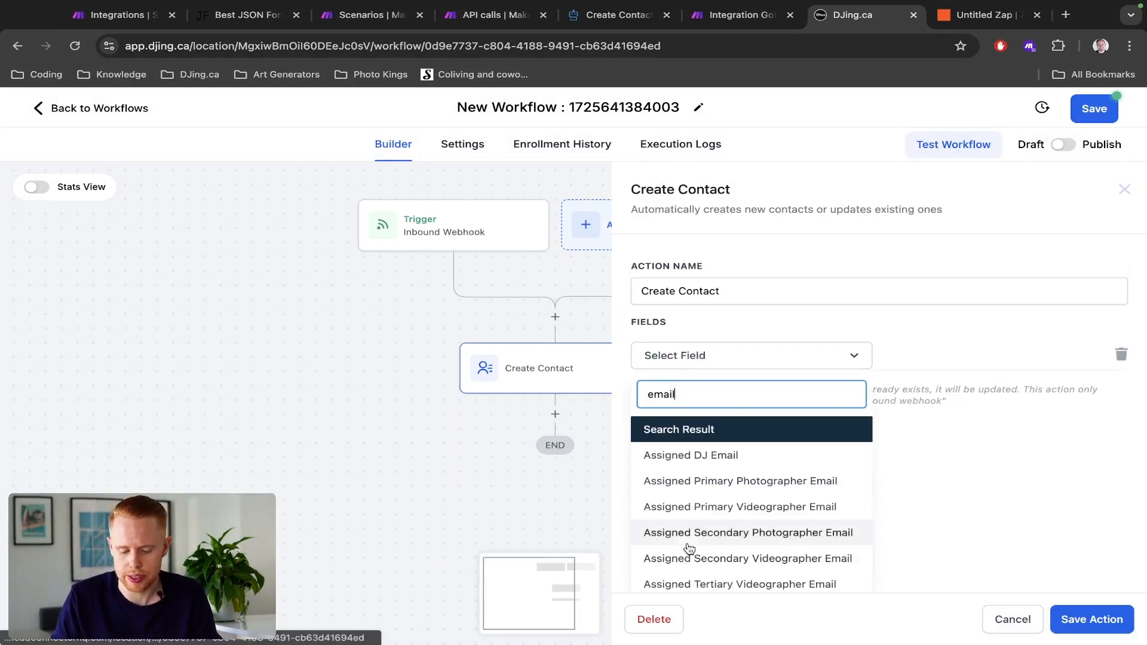
{"action": "scroll", "coordinate": [688, 545], "scroll_direction": "down", "scroll_amount": 5}
{"action": "scroll", "coordinate": [702, 508], "scroll_direction": "up", "scroll_amount": 1}
{"action": "scroll", "coordinate": [702, 508], "scroll_direction": "up", "scroll_amount": 2}
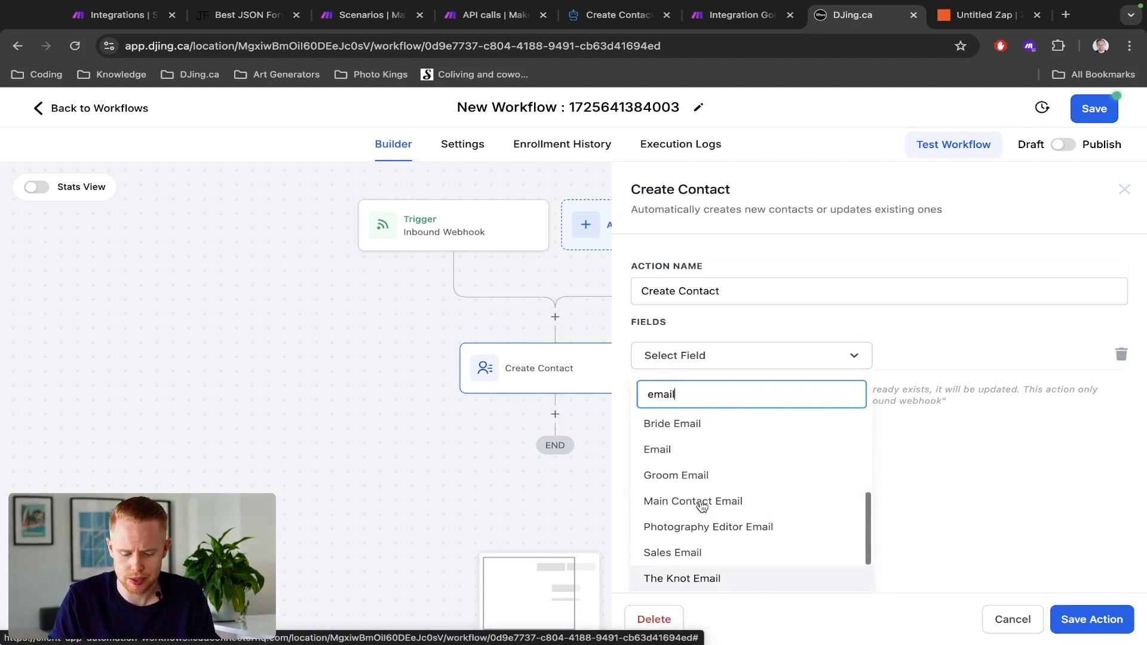
{"action": "left_click", "coordinate": [697, 448]}
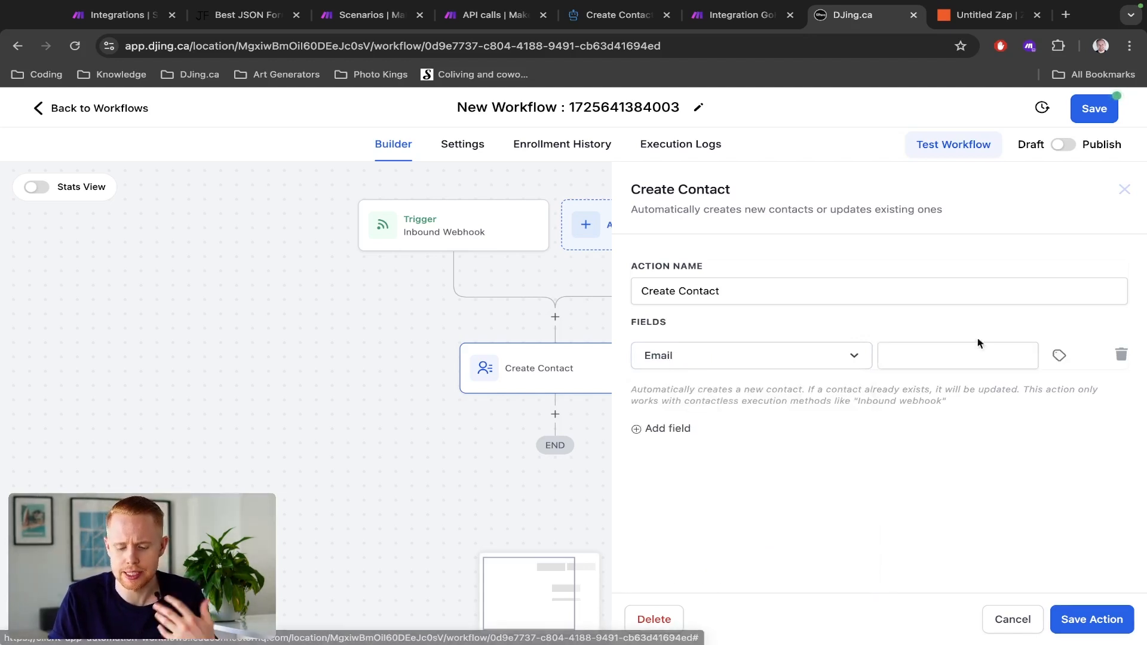
{"action": "left_click", "coordinate": [1062, 356]}
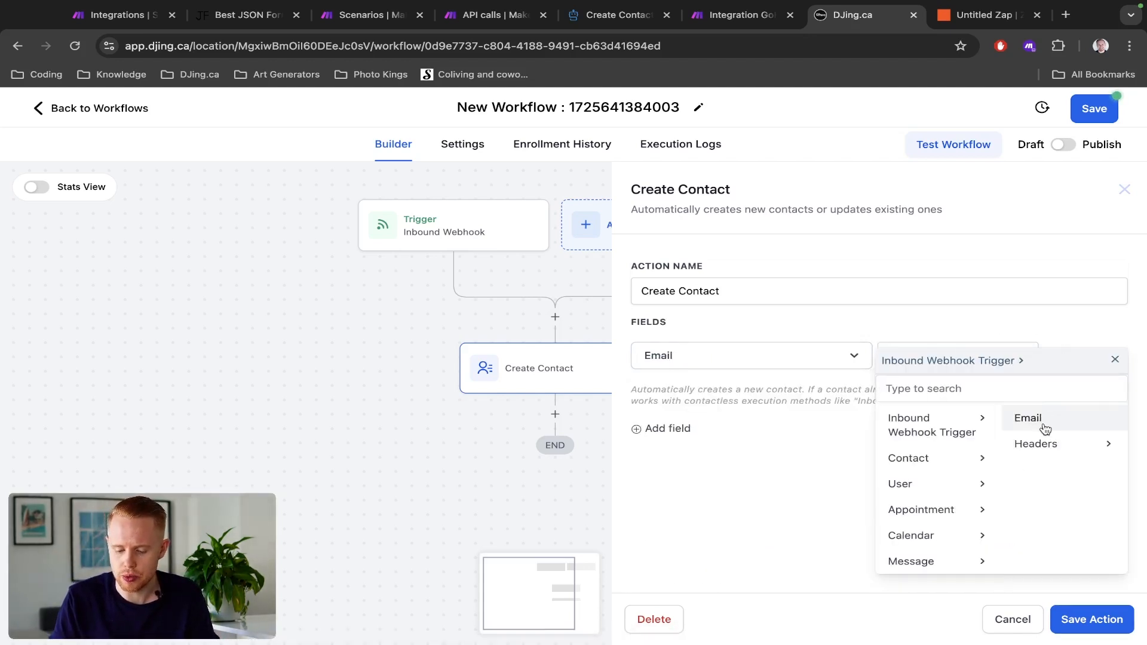
{"action": "left_click", "coordinate": [1028, 419]}
{"action": "left_click", "coordinate": [1086, 620]}
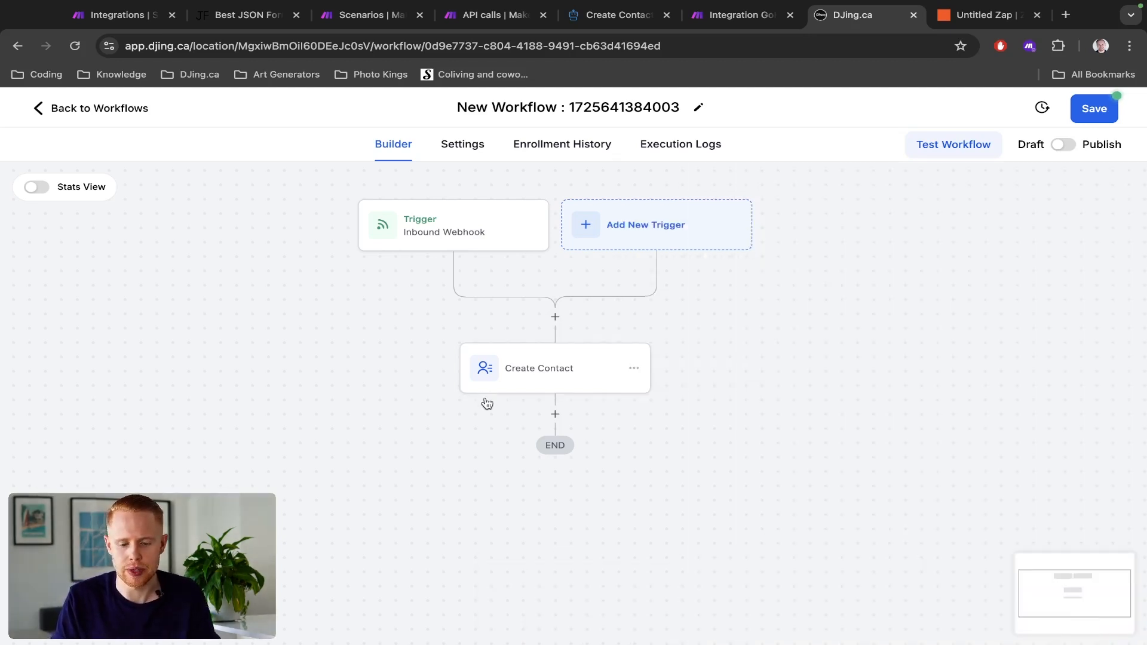
- Look through the workflow actions that can be added after the Create Contact step, without adding one
{"action": "key", "text": "ctrl+shift+Tab"}
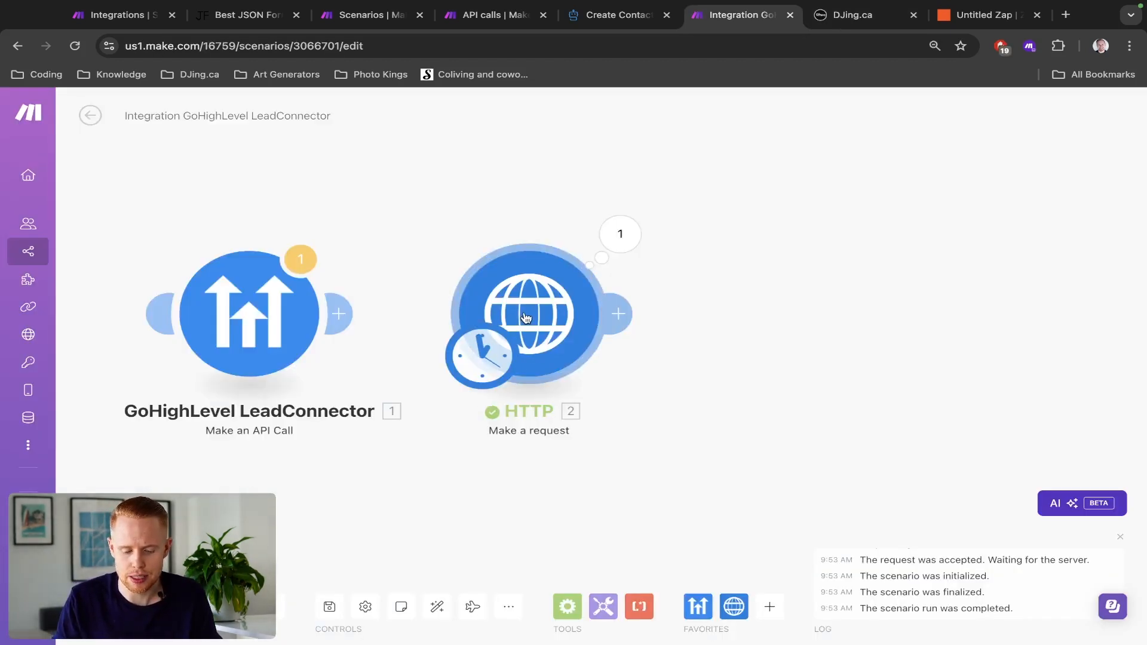
{"action": "key", "text": "ctrl+Tab"}
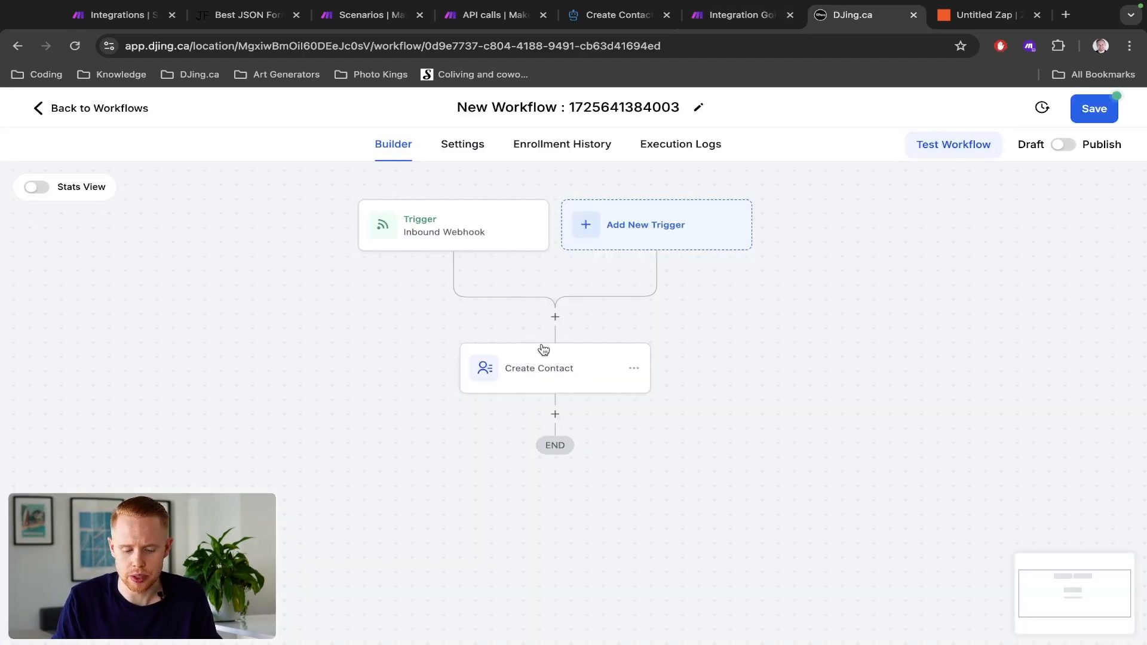
{"action": "left_click", "coordinate": [556, 411]}
{"action": "scroll", "coordinate": [965, 413], "scroll_direction": "down", "scroll_amount": 20}
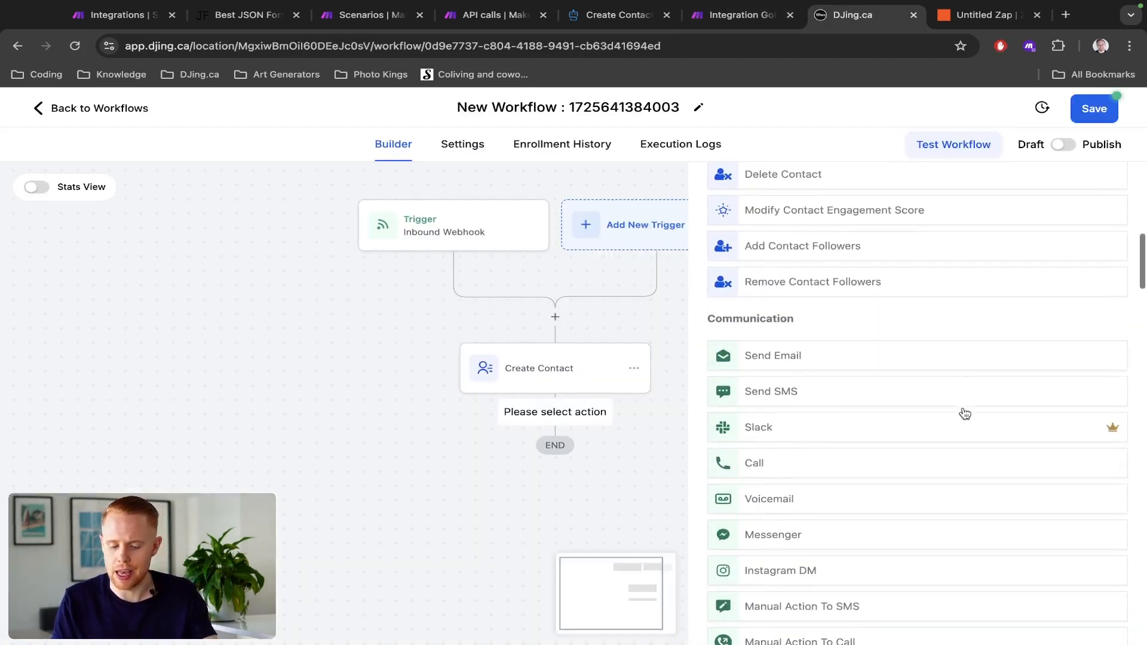
{"action": "scroll", "coordinate": [965, 413], "scroll_direction": "down", "scroll_amount": 20}
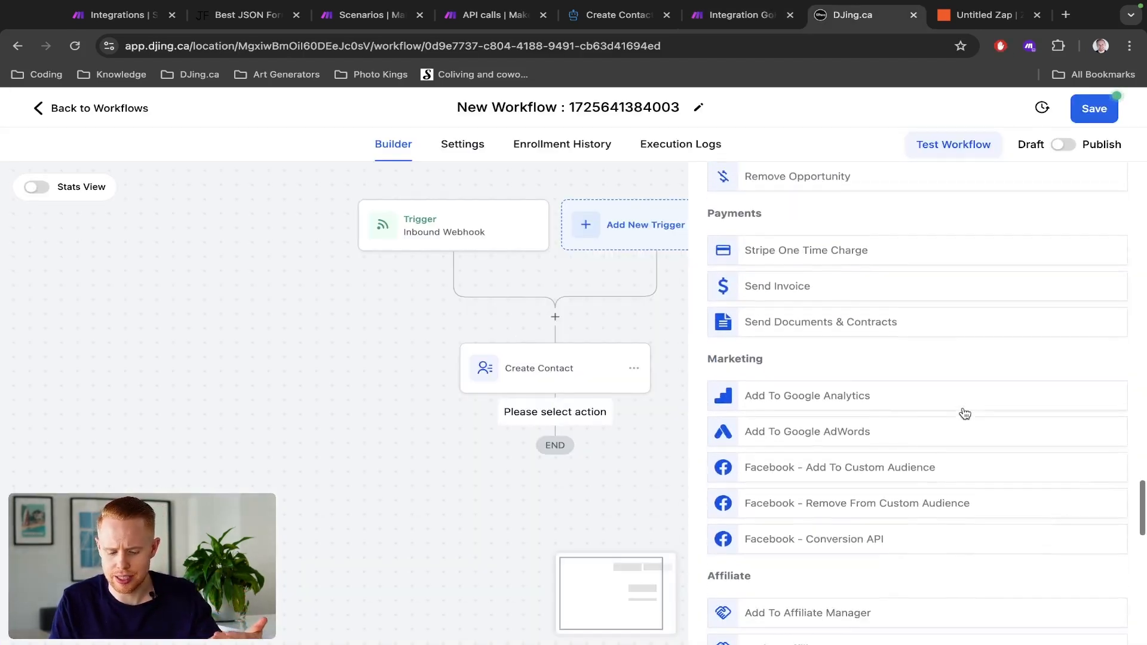
{"action": "scroll", "coordinate": [965, 414], "scroll_direction": "up", "scroll_amount": 20}
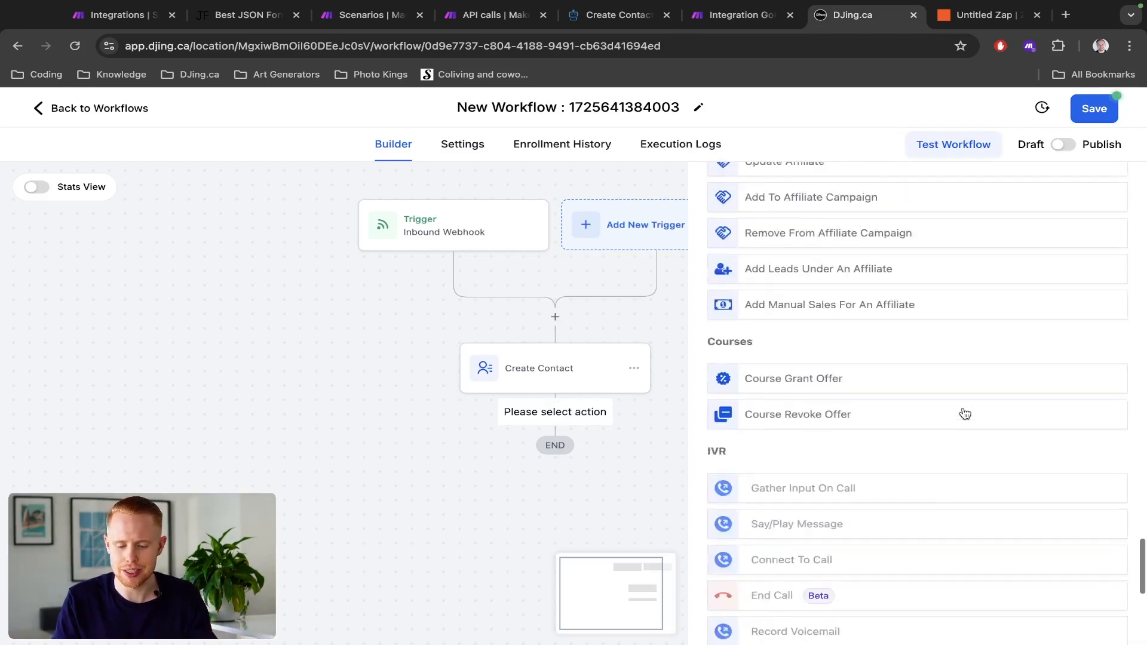
{"action": "scroll", "coordinate": [965, 414], "scroll_direction": "up", "scroll_amount": 5}
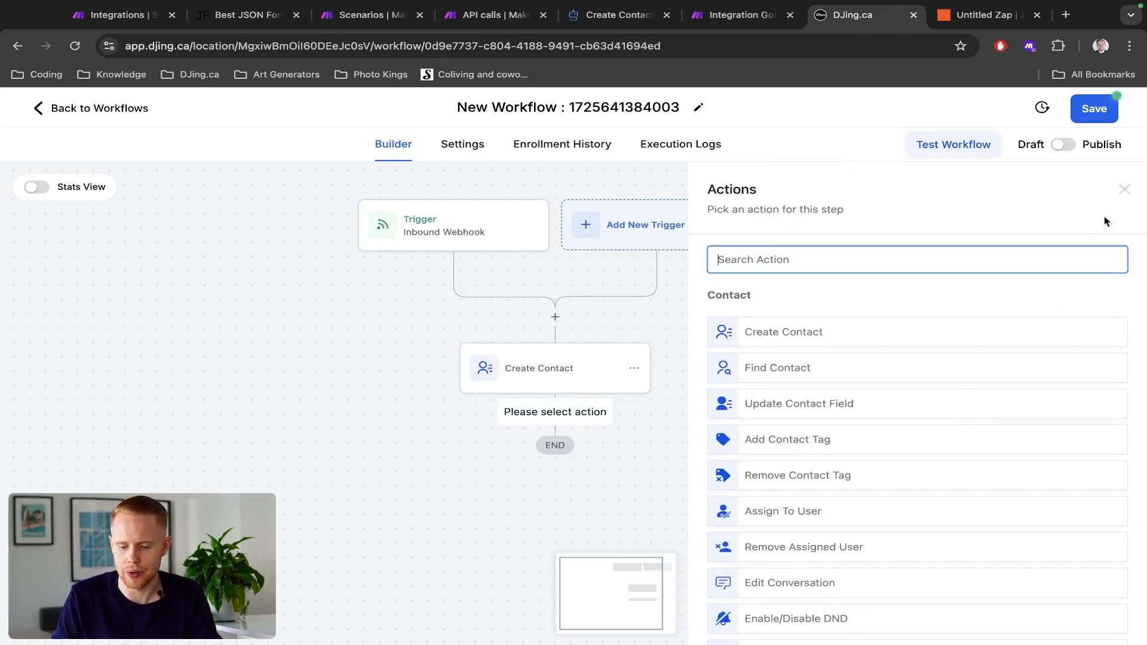
{"action": "left_click", "coordinate": [1124, 191]}
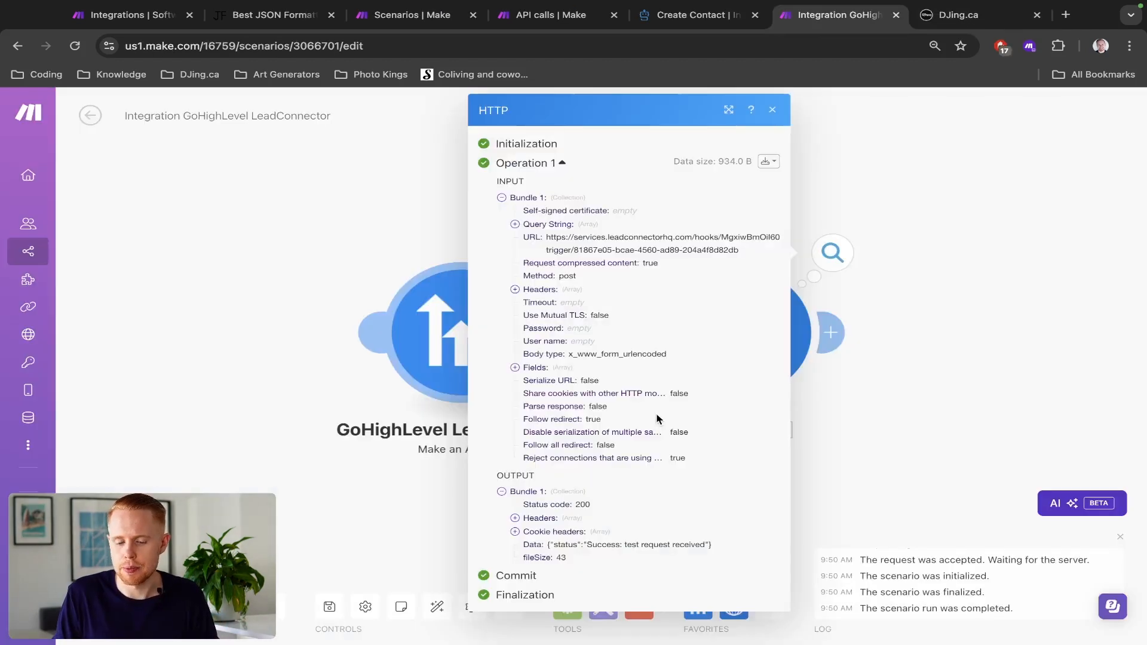
- Close the HTTP module's run details in the Make scenario
{"action": "left_click", "coordinate": [900, 352]}
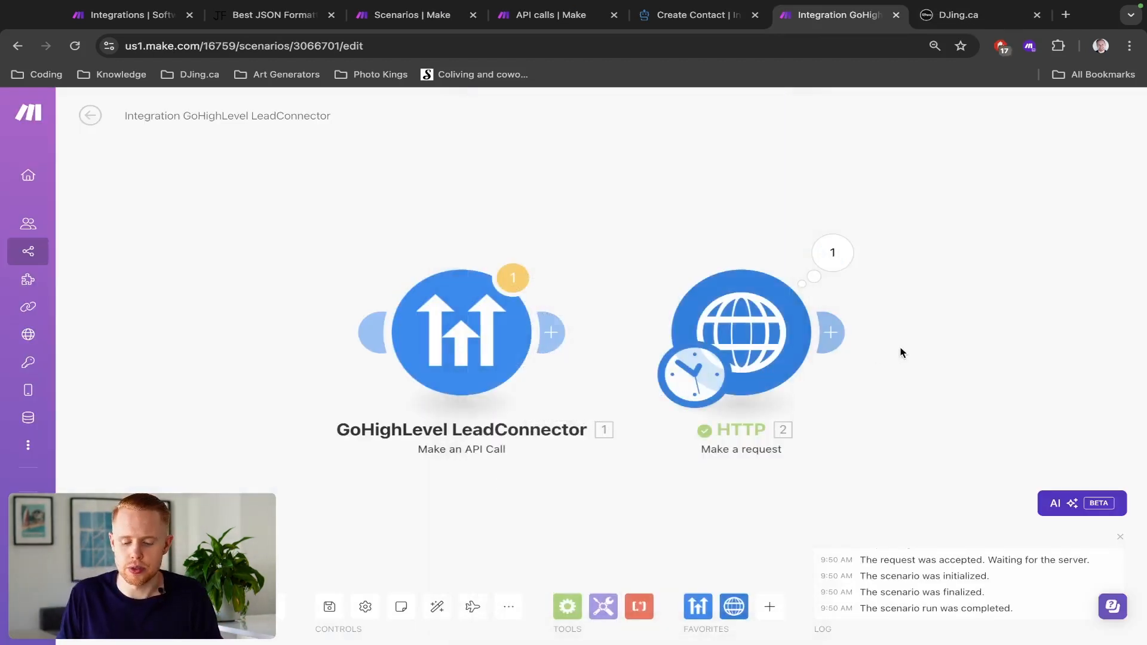
{"action": "left_click_drag", "start_coordinate": [825, 353], "coordinate": [702, 343]}
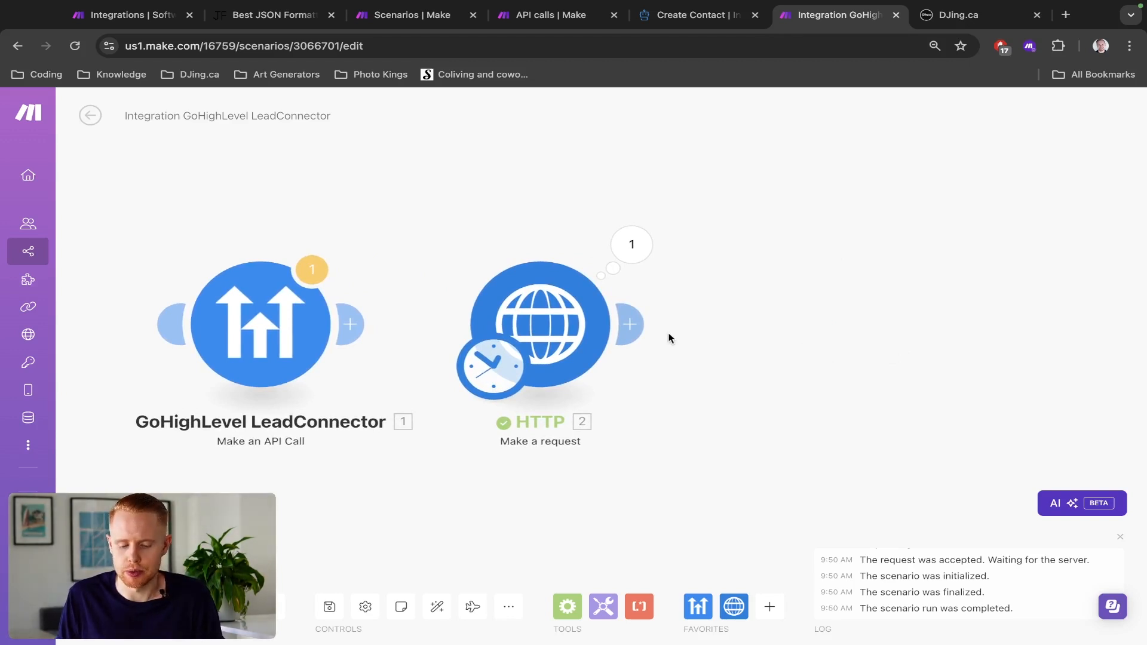
- Open the HTTP module's settings in Make, then switch to Zapier in a new browser tab and start a new Zap under the personal account
{"action": "left_click", "coordinate": [578, 329]}
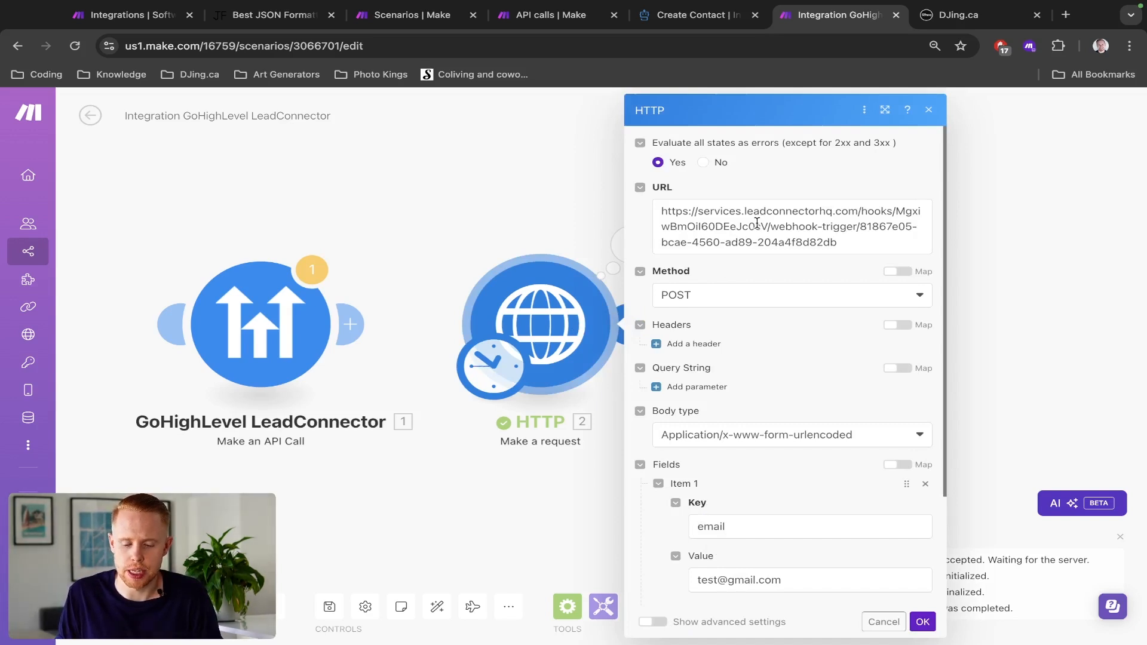
{"action": "key", "text": "ctrl+t"}
{"action": "type", "text": "zaier."}
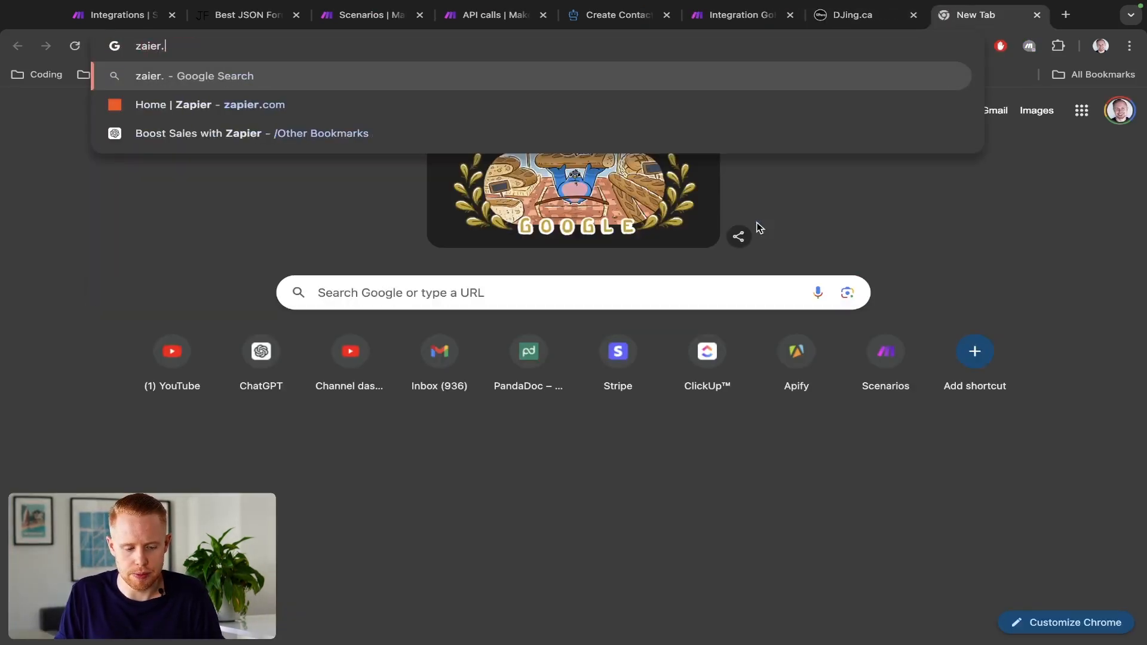
{"action": "type", "text": "za"}
{"action": "key", "text": "Return"}
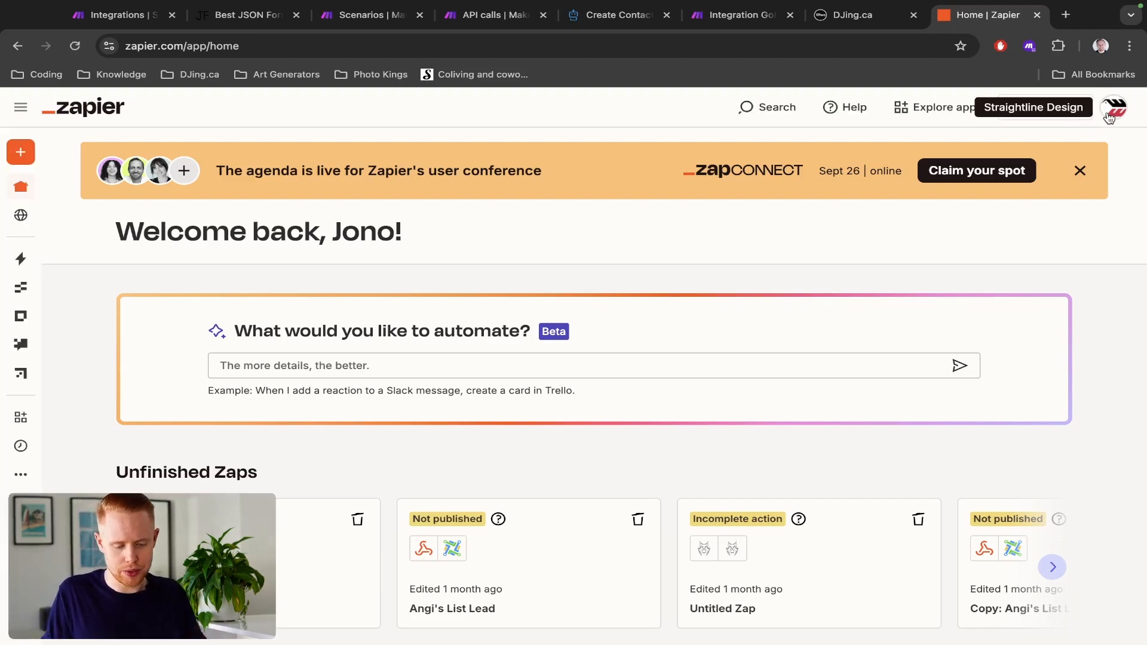
{"action": "left_click", "coordinate": [1110, 116]}
{"action": "left_click", "coordinate": [997, 197]}
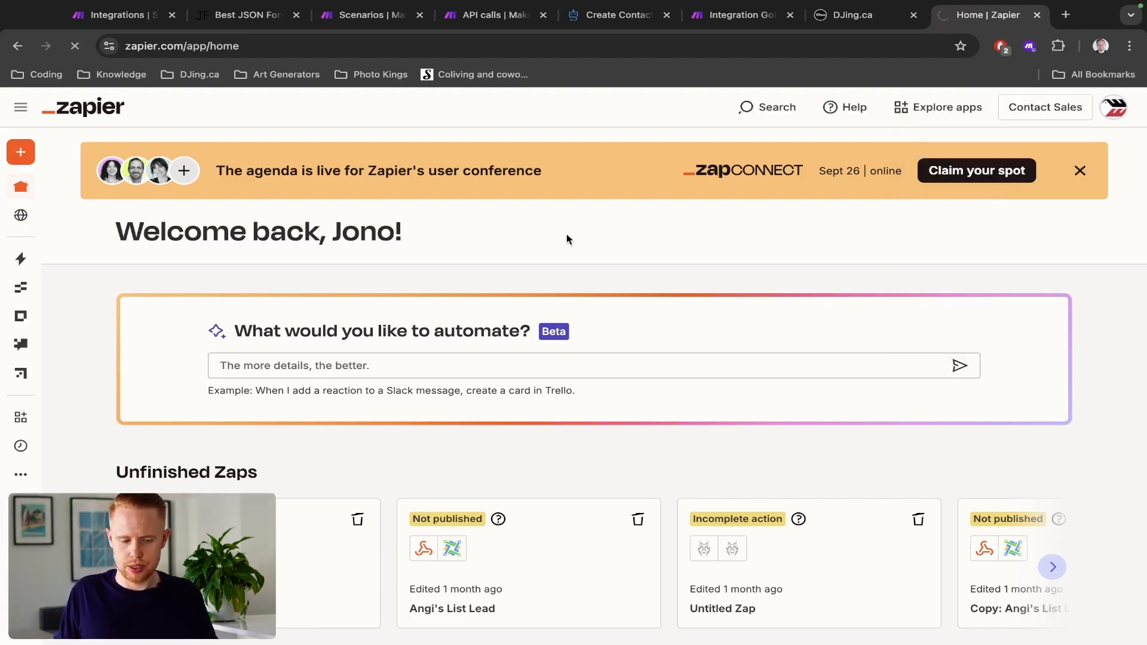
{"action": "mouse_move", "coordinate": [18, 272]}
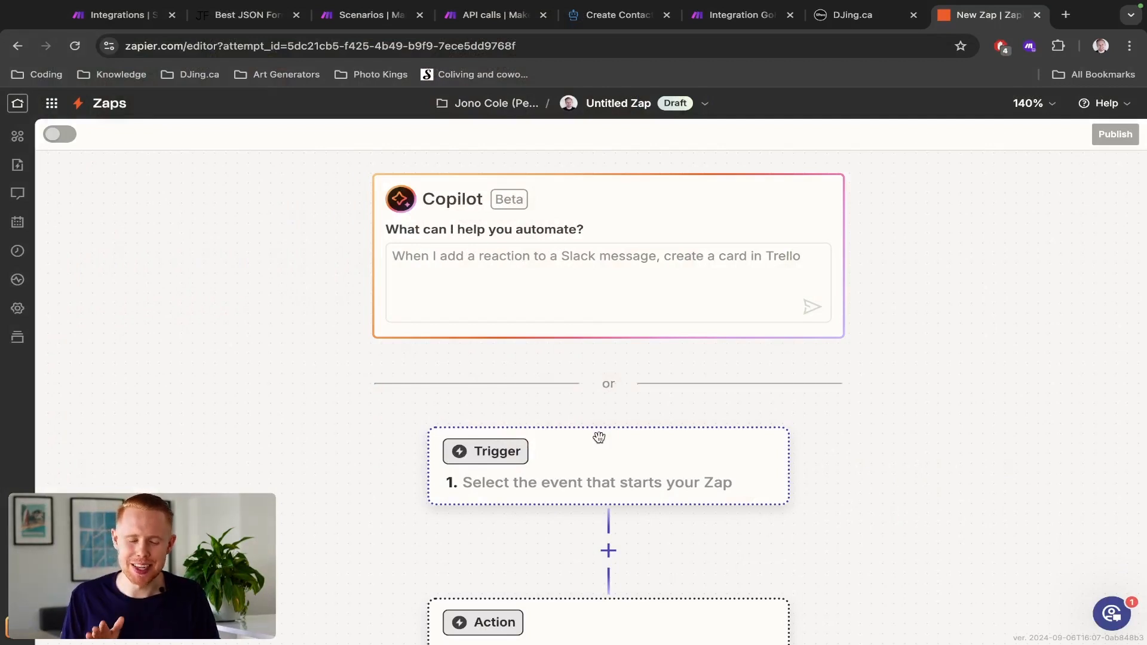
- Set the Zap's trigger to Webhooks by Zapier with the Catch Raw Hook event and continue to its test stage
{"action": "scroll", "coordinate": [784, 441], "scroll_direction": "down", "scroll_amount": 5}
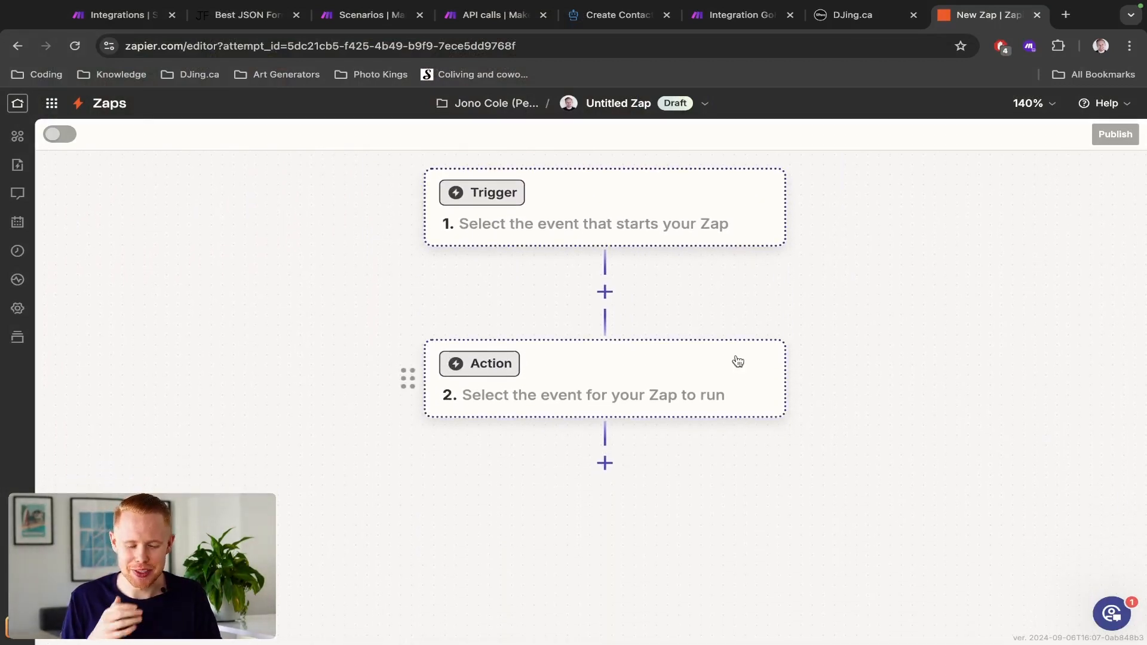
{"action": "left_click", "coordinate": [706, 209]}
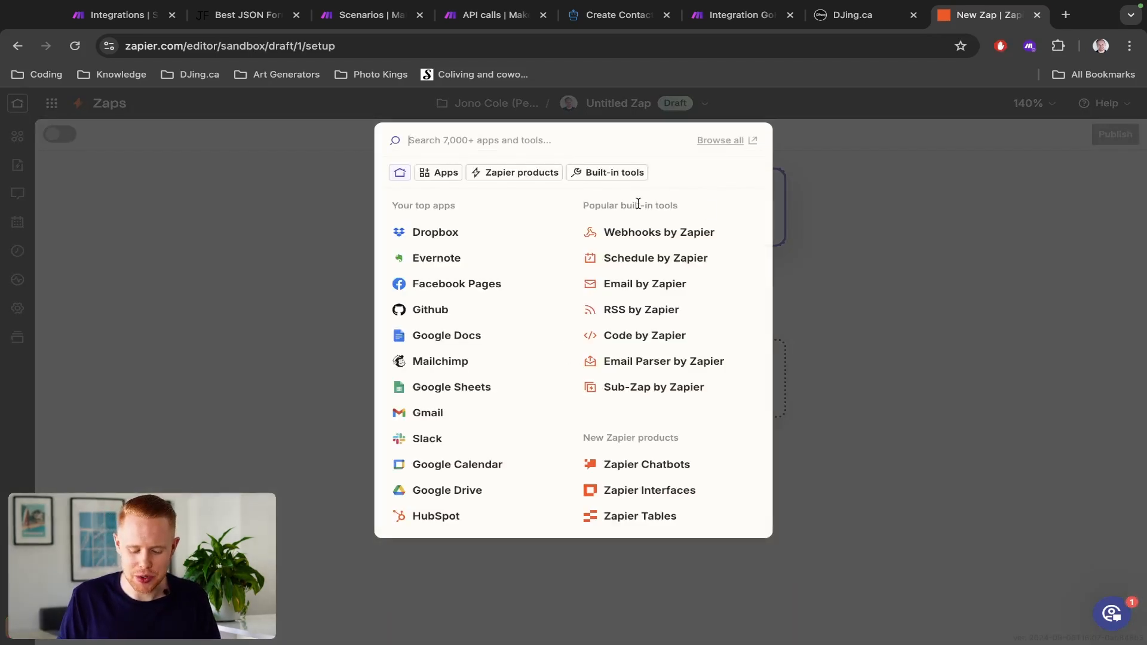
{"action": "type", "text": "webhook"}
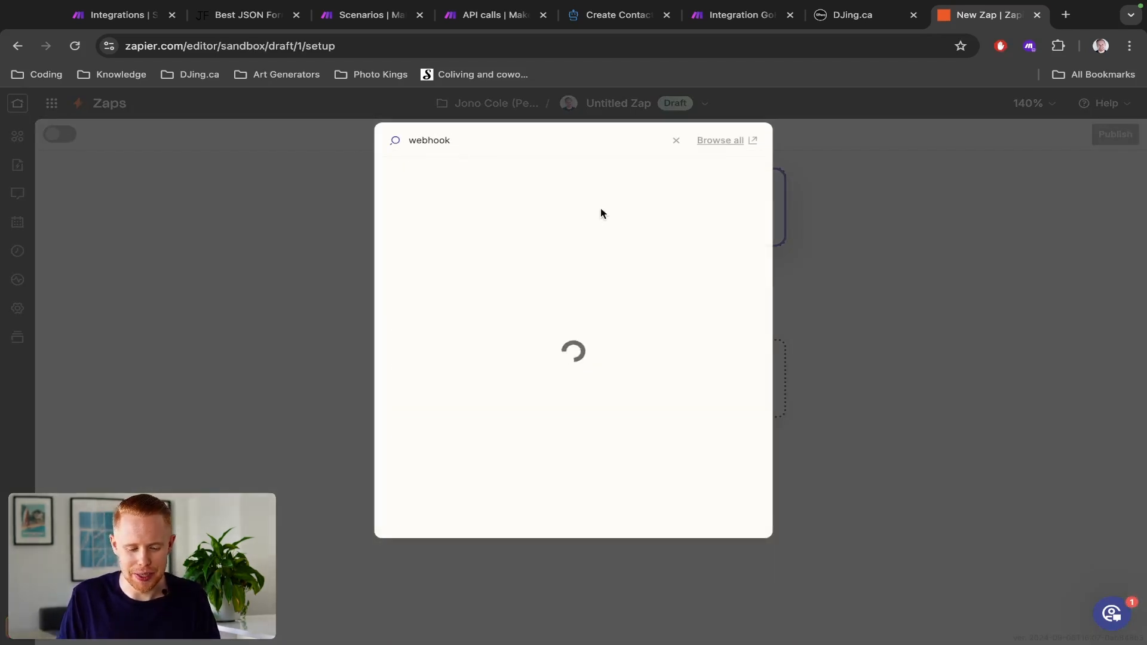
{"action": "left_click", "coordinate": [489, 191]}
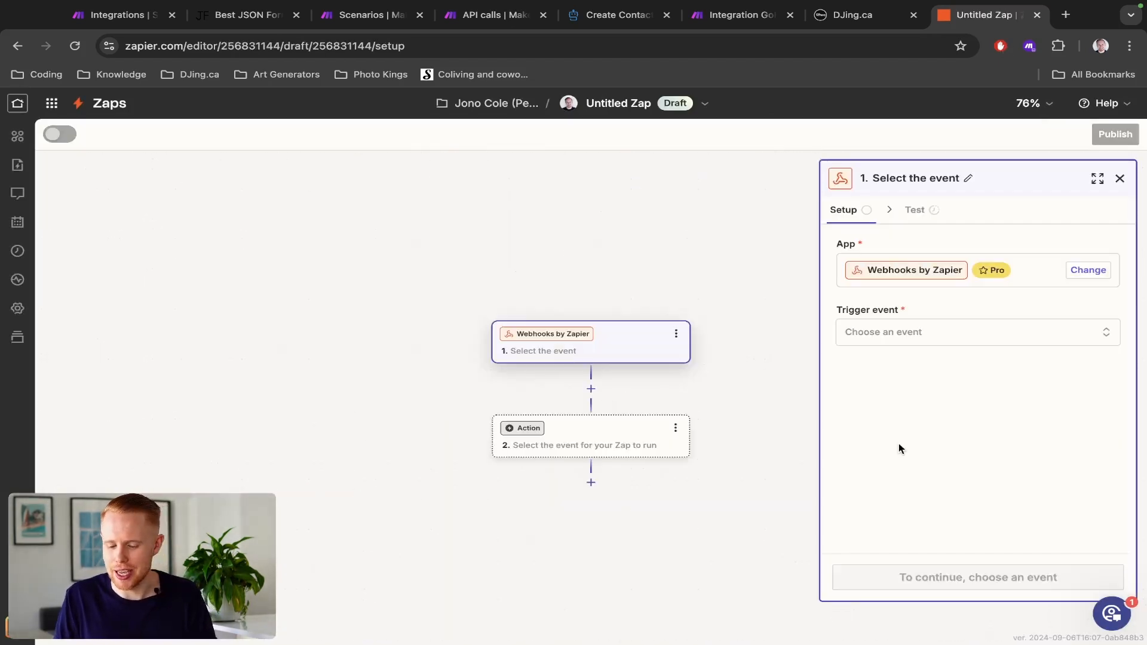
{"action": "left_click", "coordinate": [927, 344]}
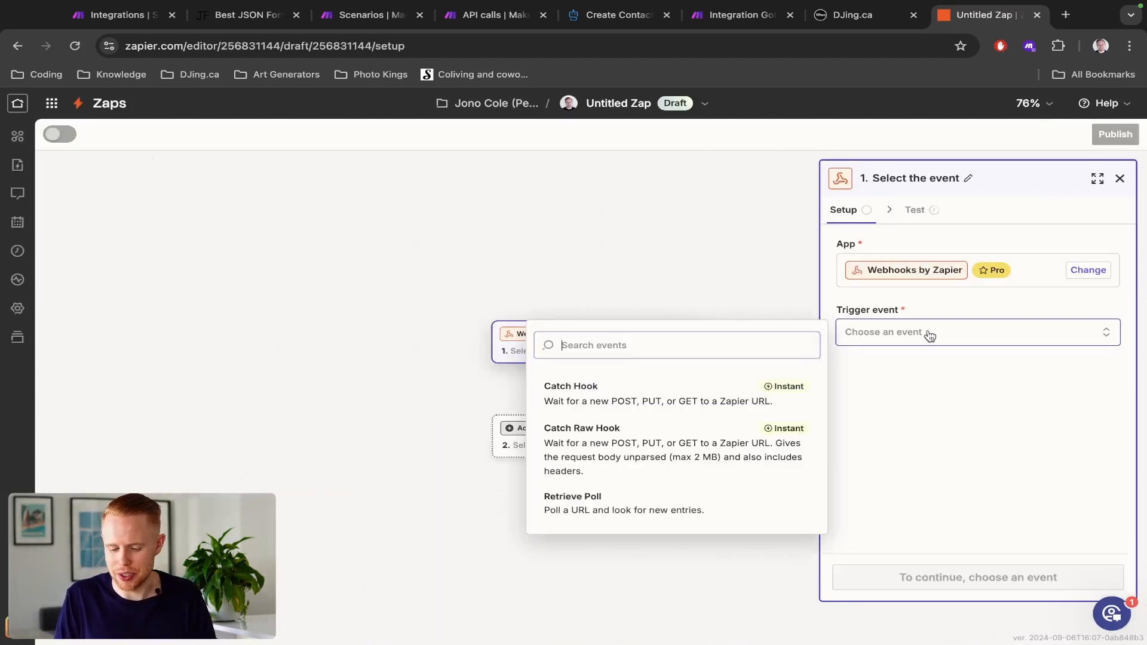
{"action": "left_click", "coordinate": [725, 449]}
{"action": "left_click", "coordinate": [934, 575]}
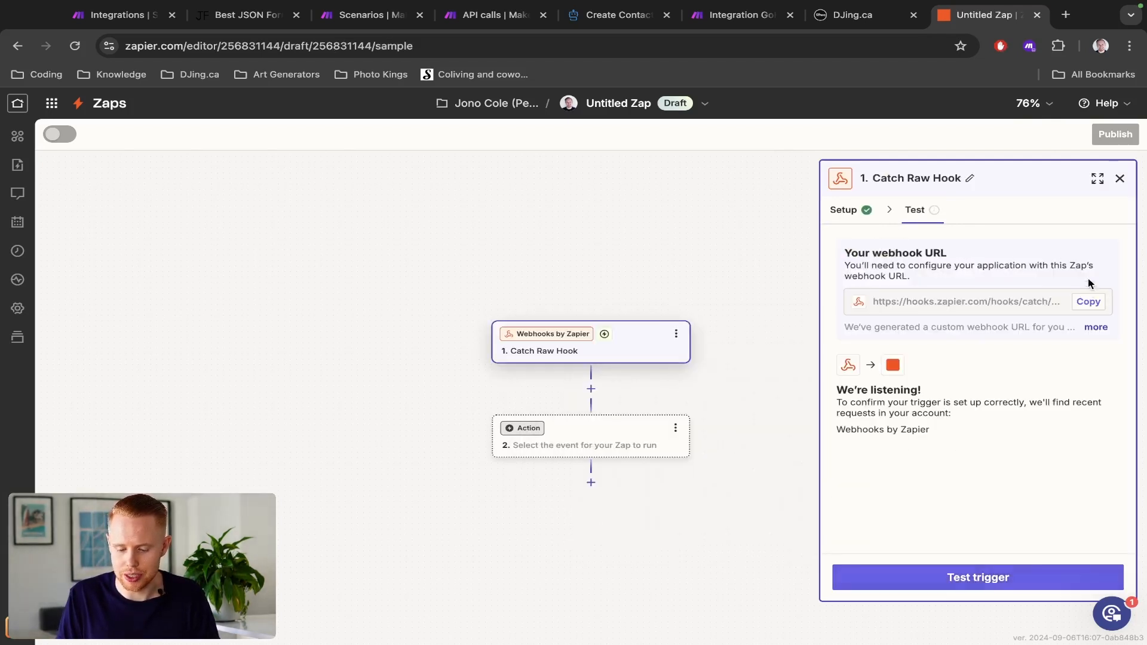
- Copy the Zap's webhook URL, replace the URL in Make's HTTP module with it, and save the module
{"action": "left_click", "coordinate": [1087, 304]}
{"action": "key", "text": "ctrl+shift+Tab"}
{"action": "key", "text": "ctrl+shift+Tab"}
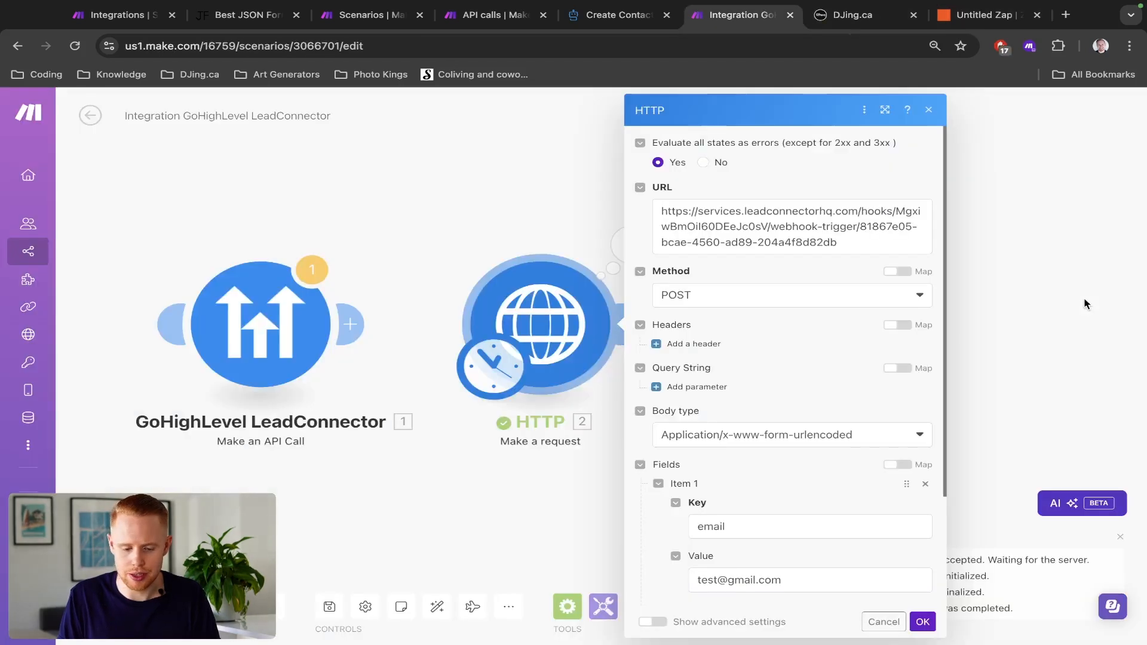
{"action": "left_click", "coordinate": [671, 229]}
{"action": "key", "text": "ctrl+a"}
{"action": "key", "text": "ctrl+v"}
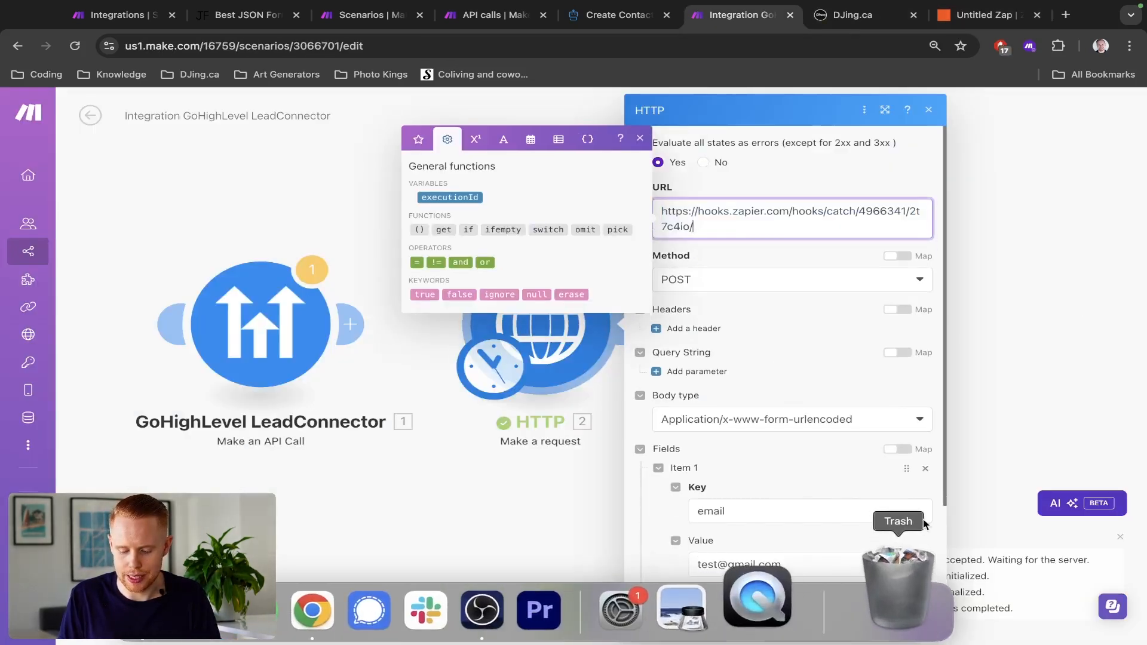
{"action": "left_click", "coordinate": [923, 622]}
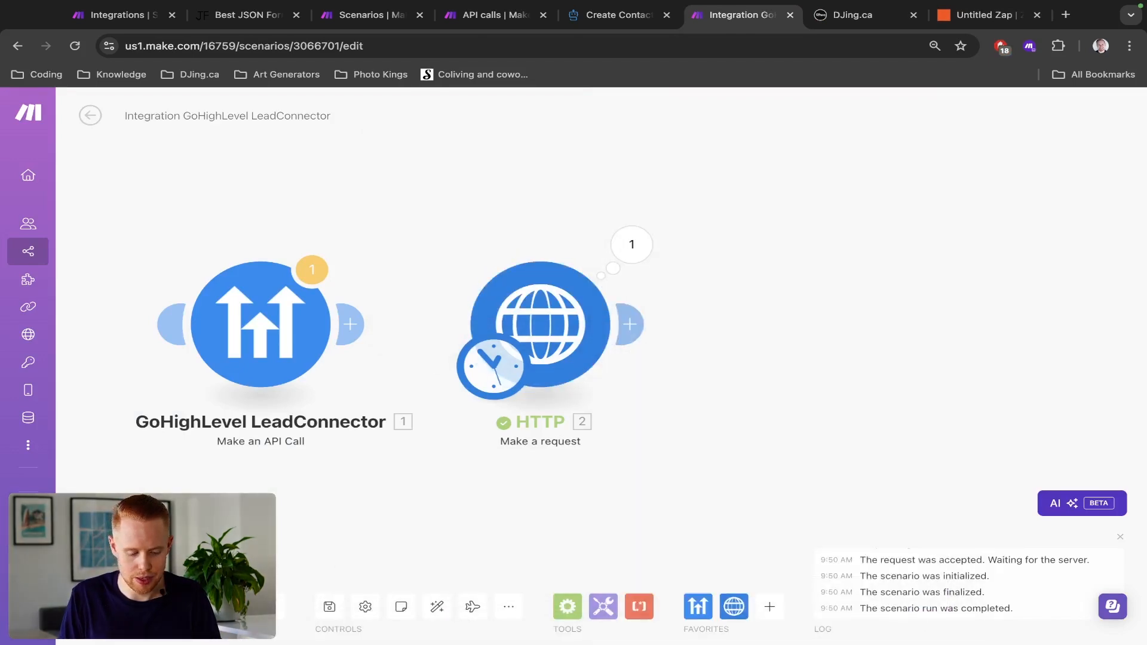
- Run the HTTP request in Make, then test the Catch Raw Hook trigger in Zapier and open request A
{"action": "left_click", "coordinate": [631, 245]}
{"action": "key", "text": "super+9"}
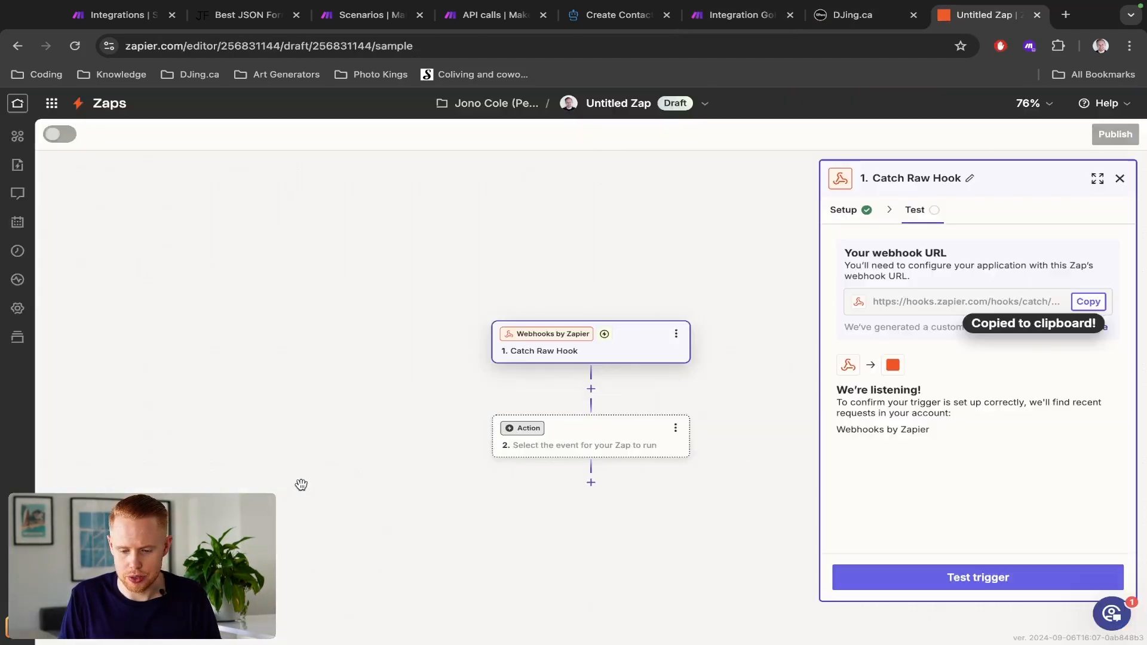
{"action": "left_click", "coordinate": [993, 583]}
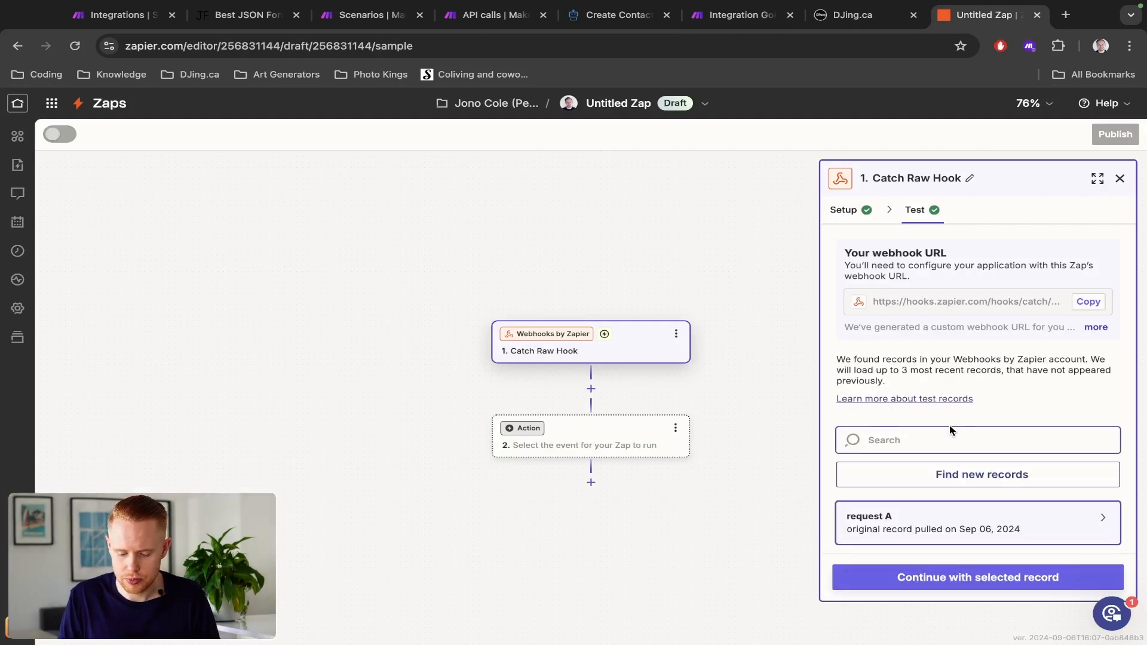
{"action": "left_click", "coordinate": [949, 524]}
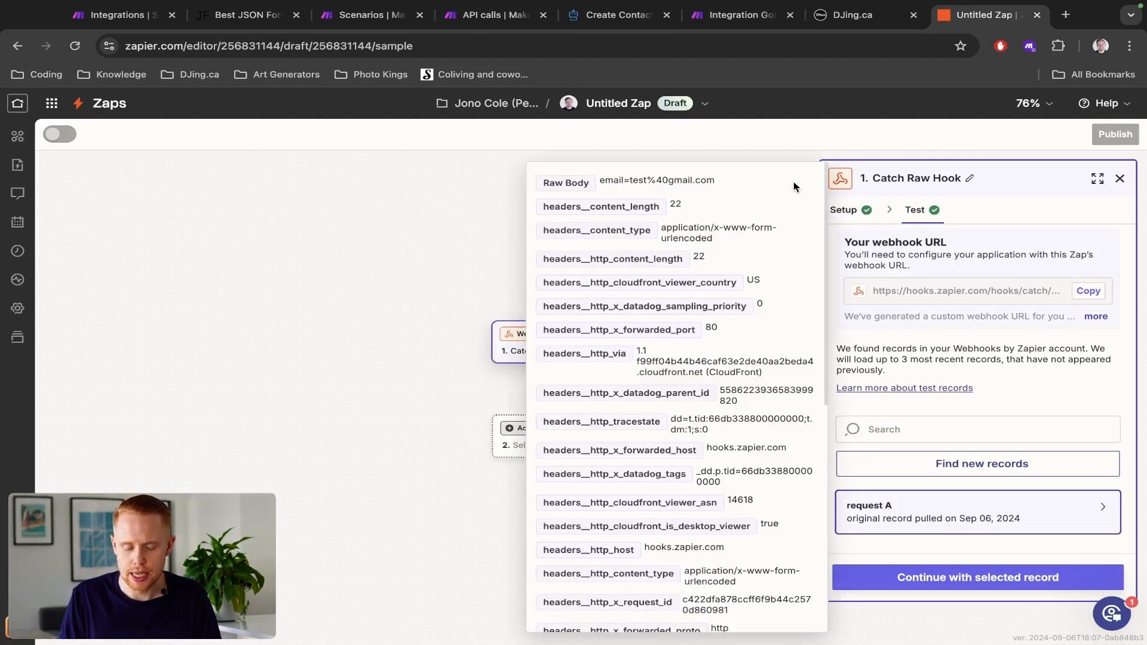
- Return to Make, close the HTTP run details, and review the module's webhook URL and request settings without changing them
{"action": "key", "text": "ctrl+shift+Tab"}
{"action": "key", "text": "ctrl+shift+Tab"}
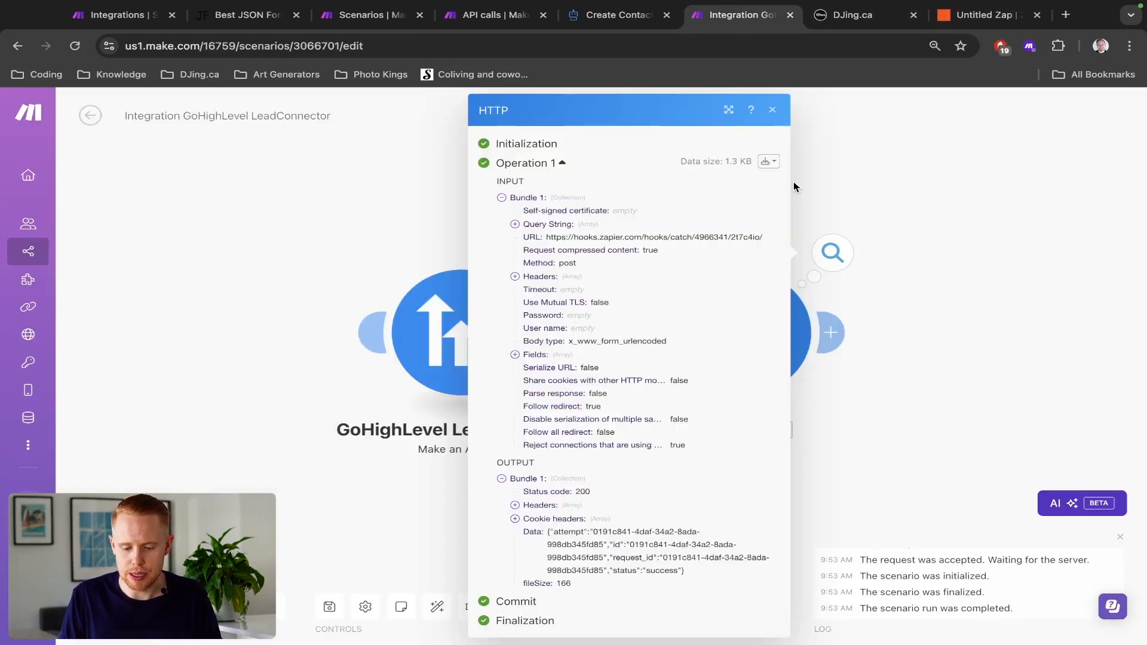
{"action": "left_click", "coordinate": [856, 190]}
{"action": "left_click", "coordinate": [544, 315]}
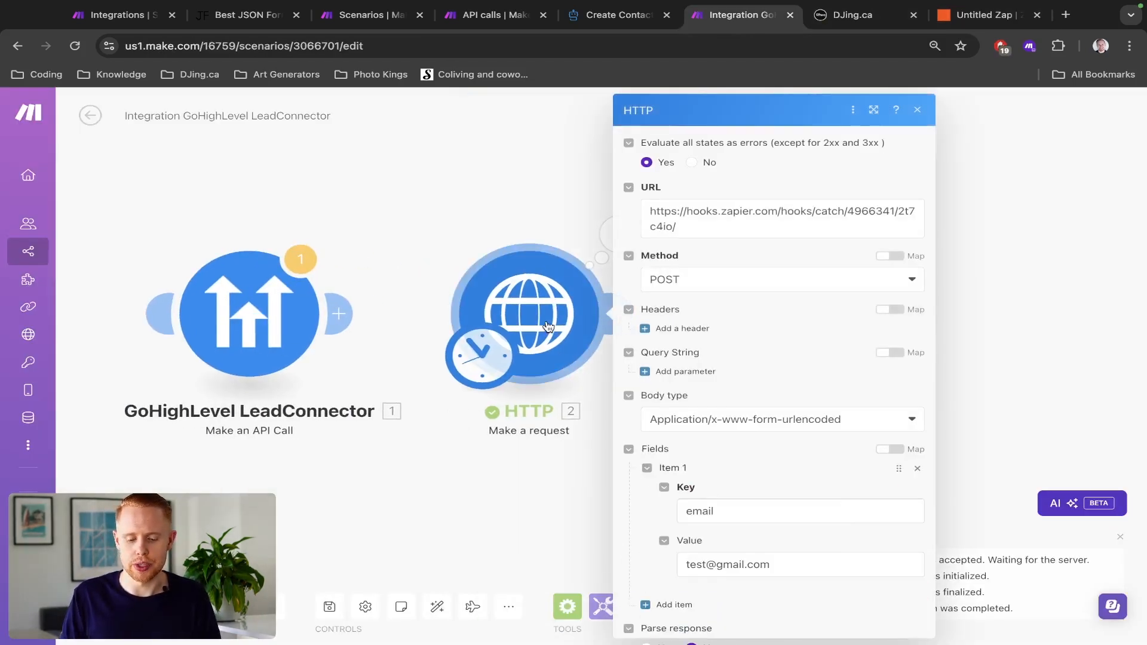
{"action": "triple_click", "coordinate": [784, 227]}
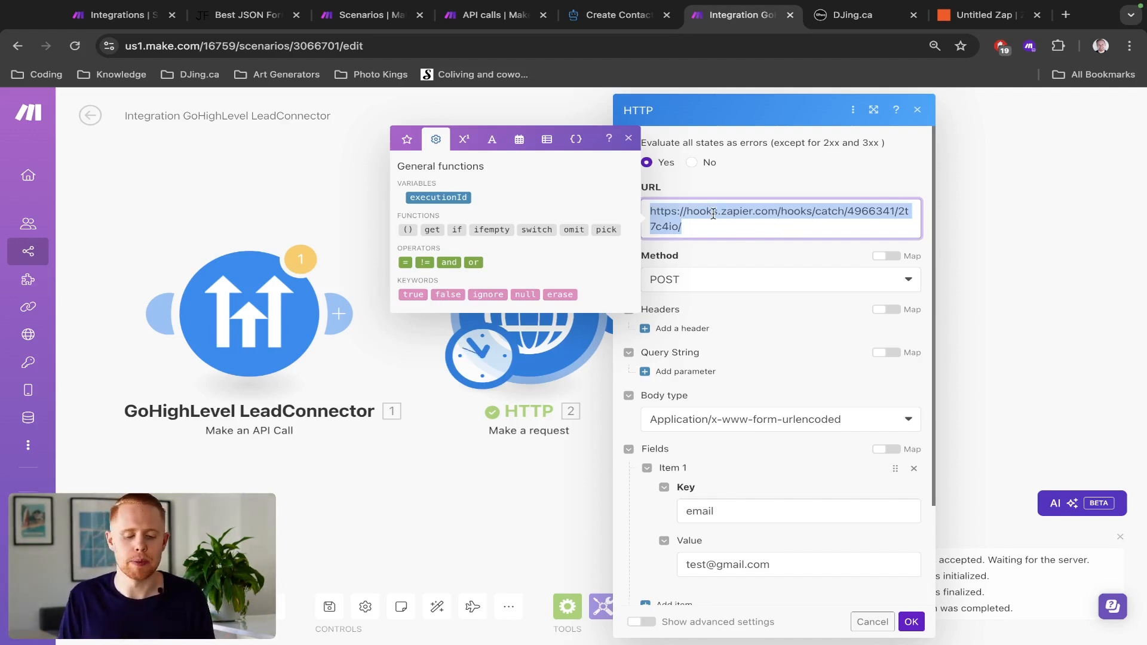
{"action": "left_click", "coordinate": [307, 174]}
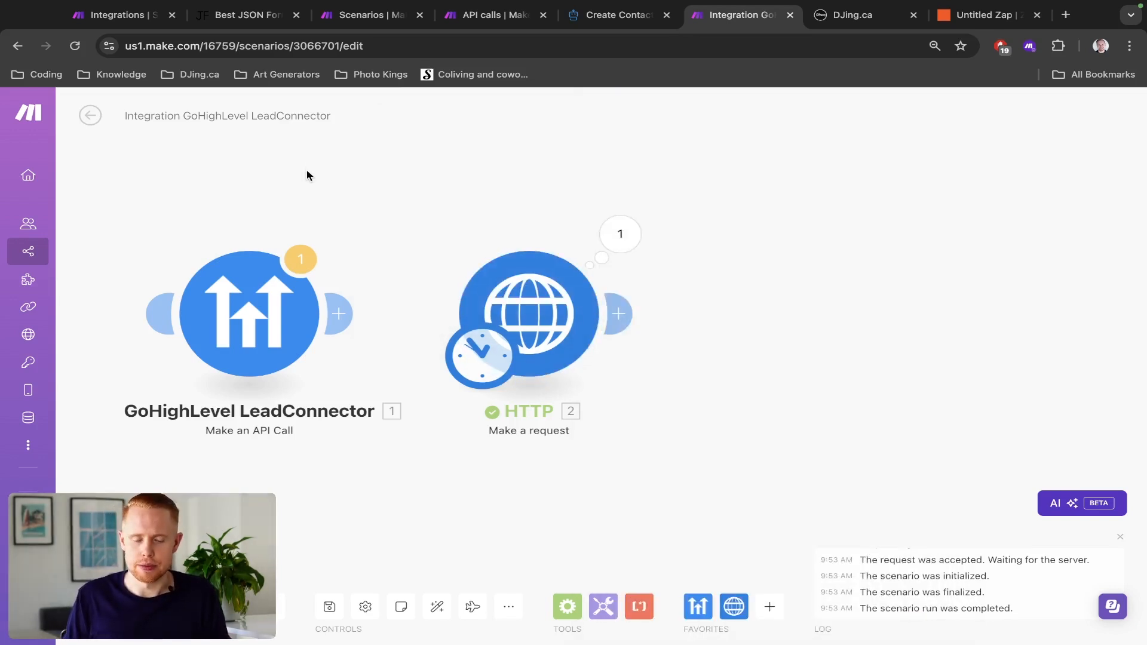